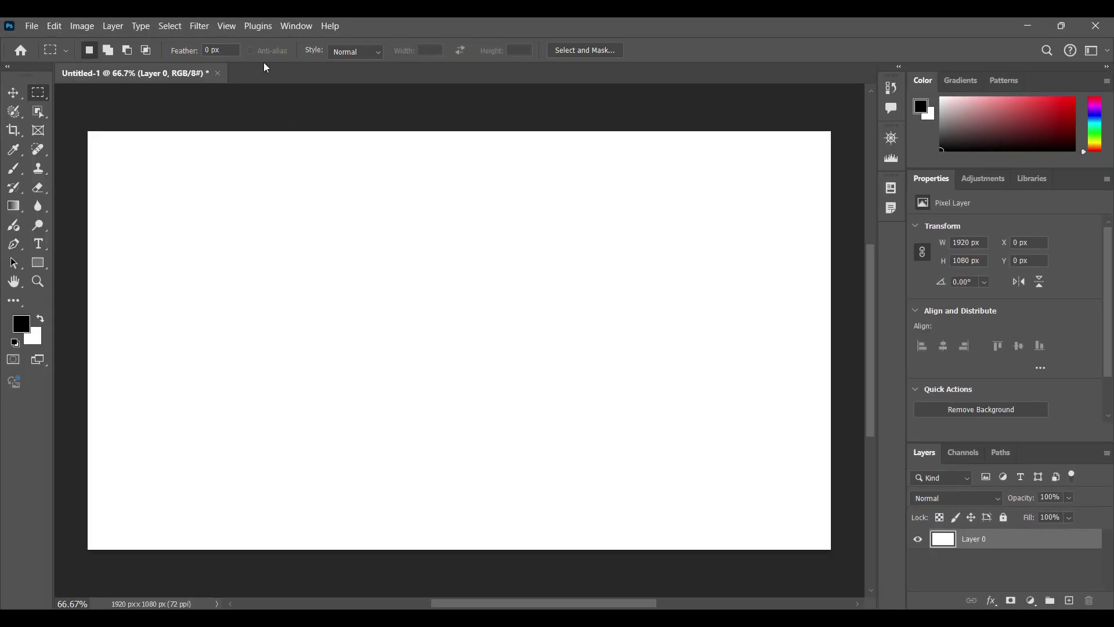
Step: Switch the screen mode to Full Screen with Menu Bar, then to plain Full Screen
{"action": "left_click", "coordinate": [227, 26]}
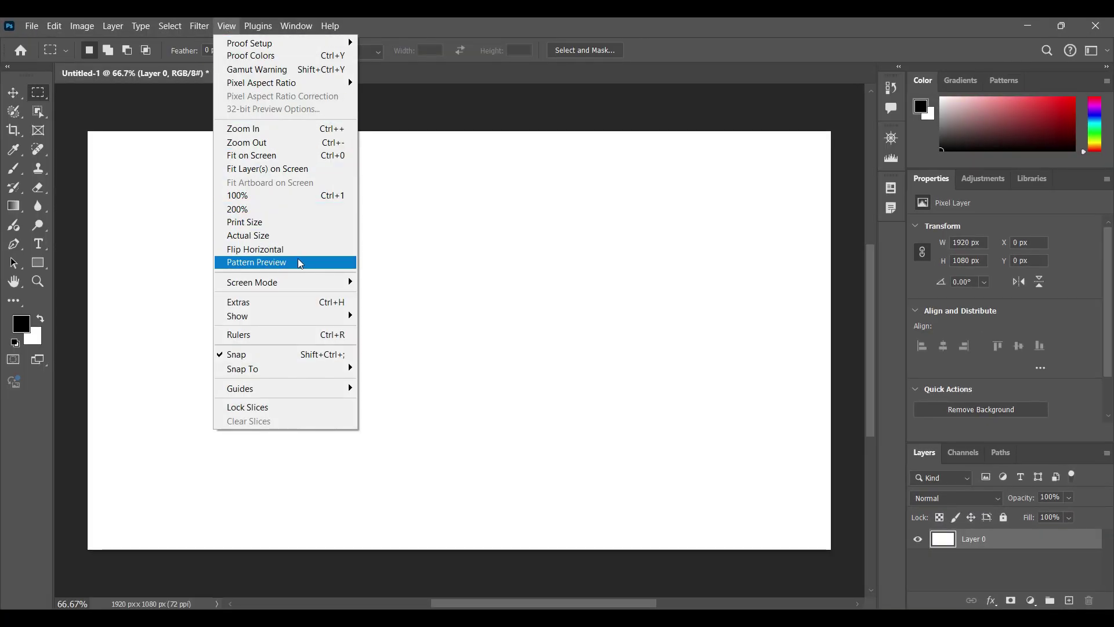
{"action": "mouse_move", "coordinate": [252, 282]}
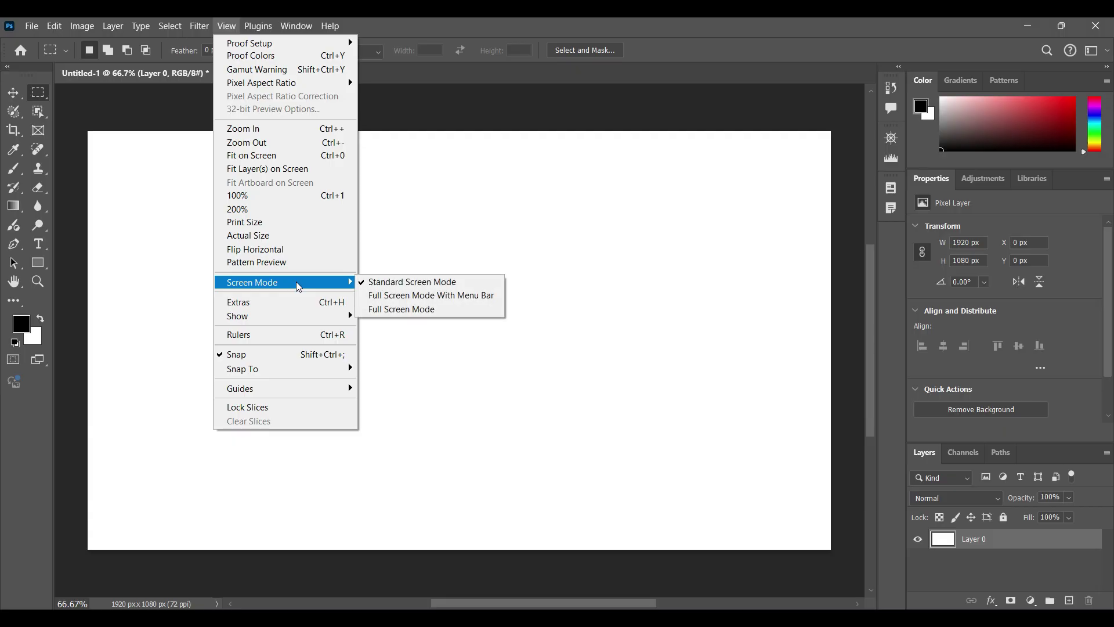
{"action": "right_click", "coordinate": [38, 359]}
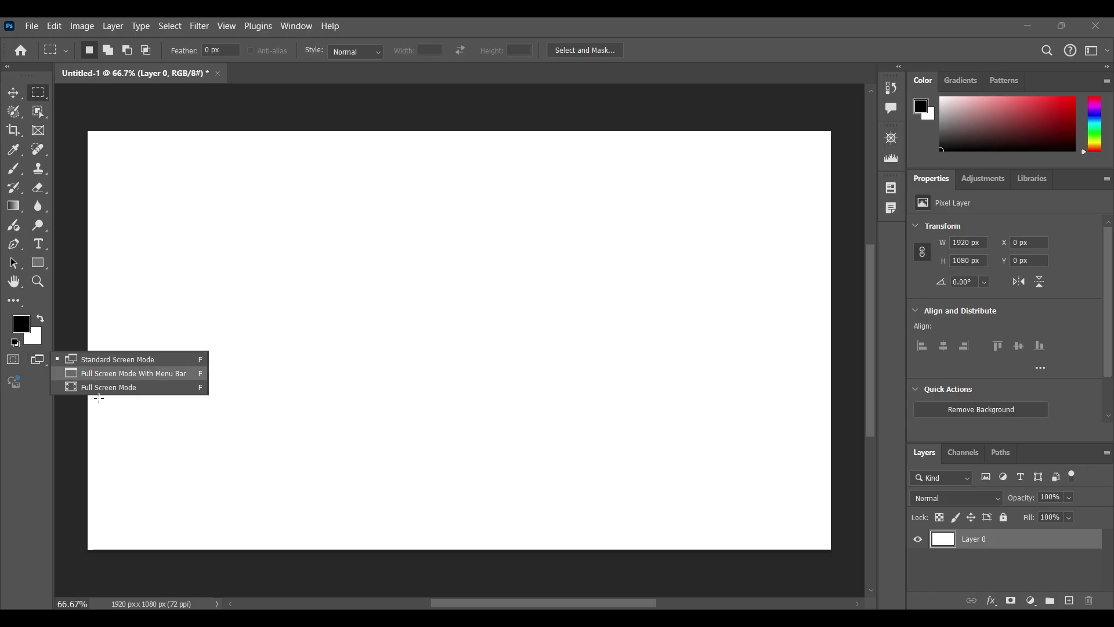
{"action": "left_click", "coordinate": [226, 28]}
{"action": "mouse_move", "coordinate": [252, 282]}
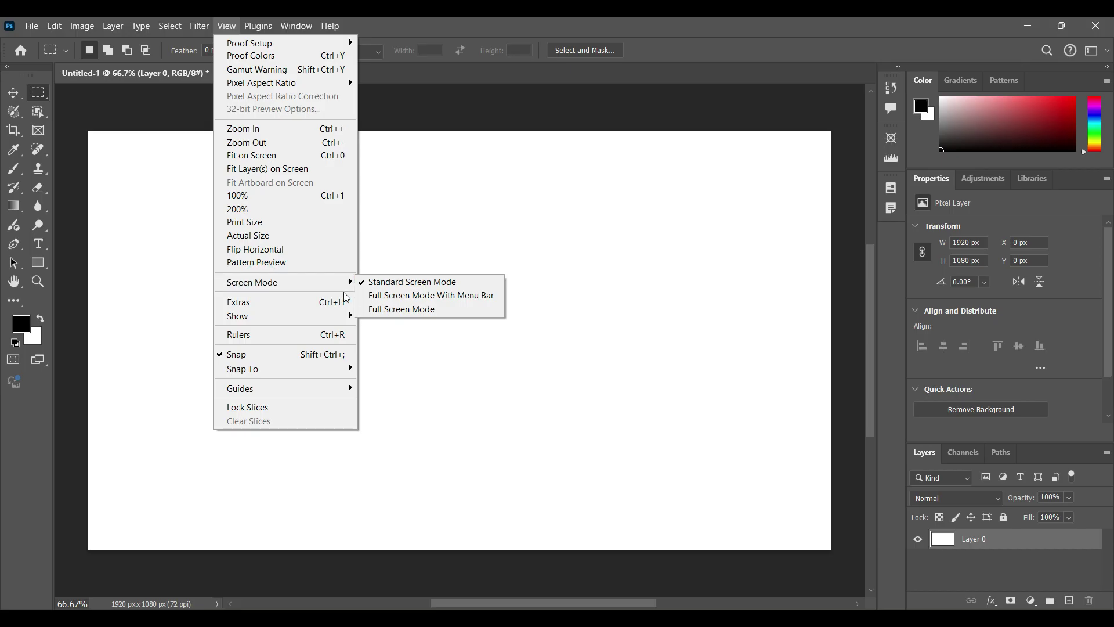
{"action": "left_click", "coordinate": [394, 299]}
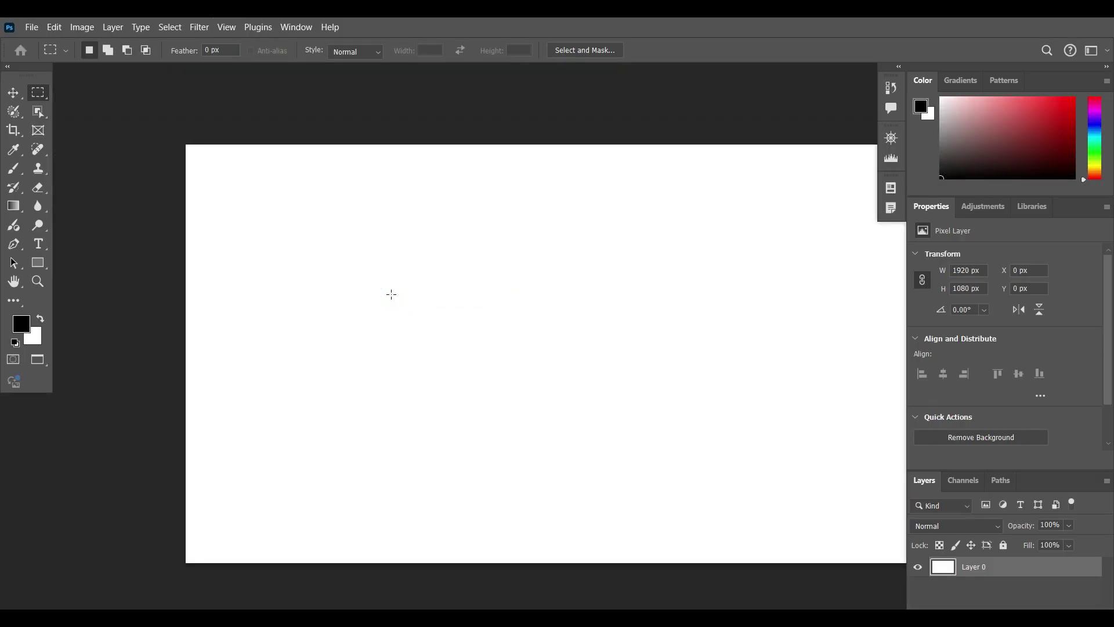
{"action": "left_click", "coordinate": [227, 28]}
{"action": "mouse_move", "coordinate": [261, 283]}
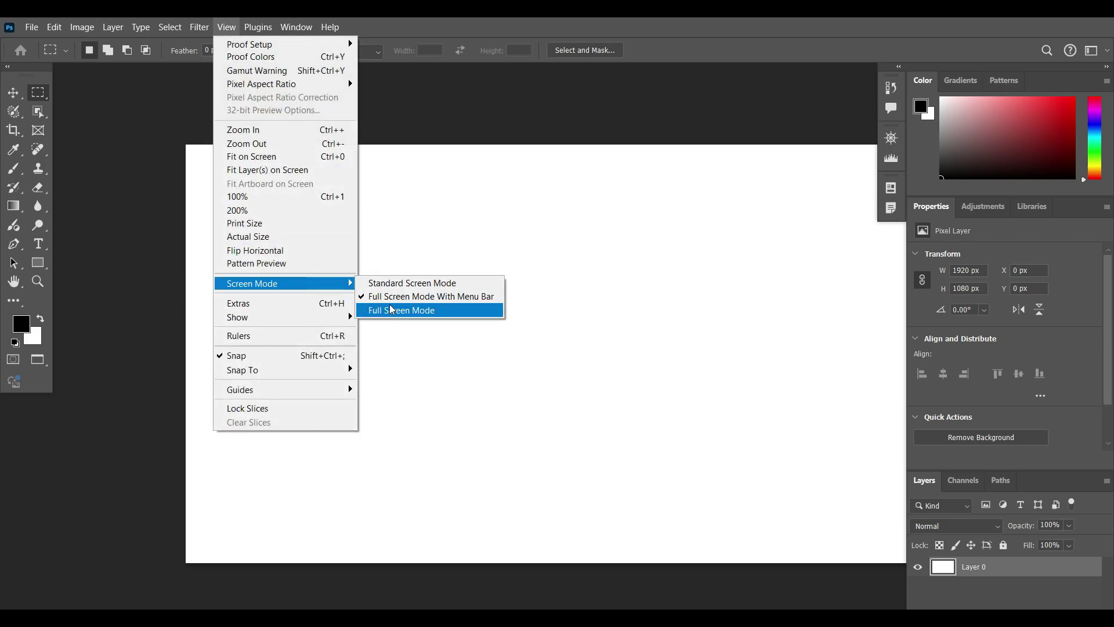
{"action": "left_click", "coordinate": [410, 308]}
{"action": "left_click", "coordinate": [584, 303]}
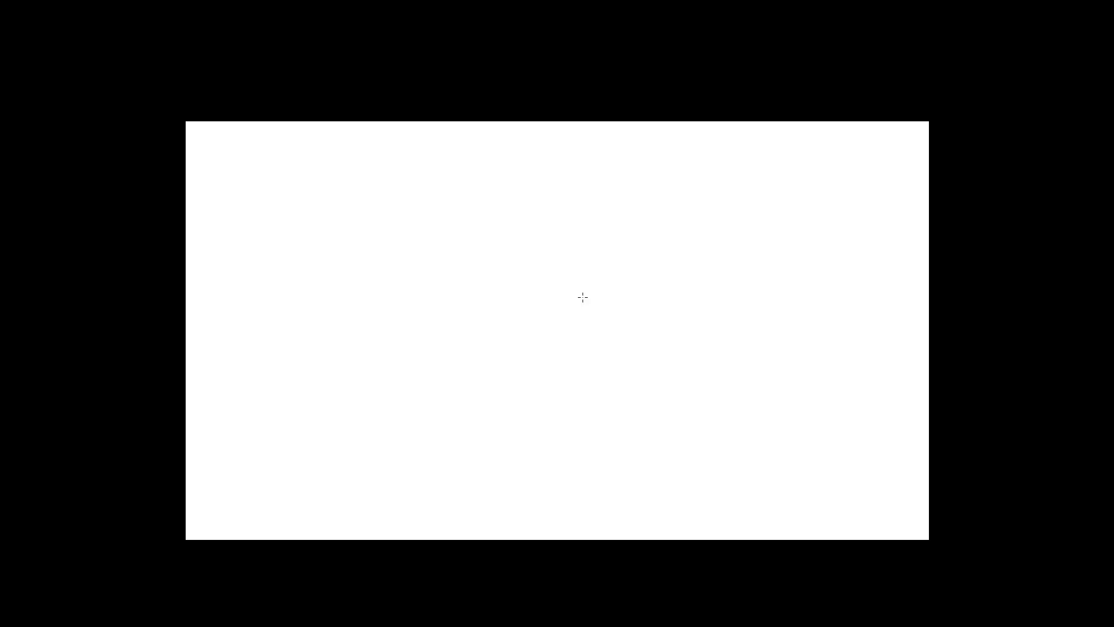
Step: Cycle through the screen modes with F, ending back in Standard Screen Mode
{"action": "key", "text": "f"}
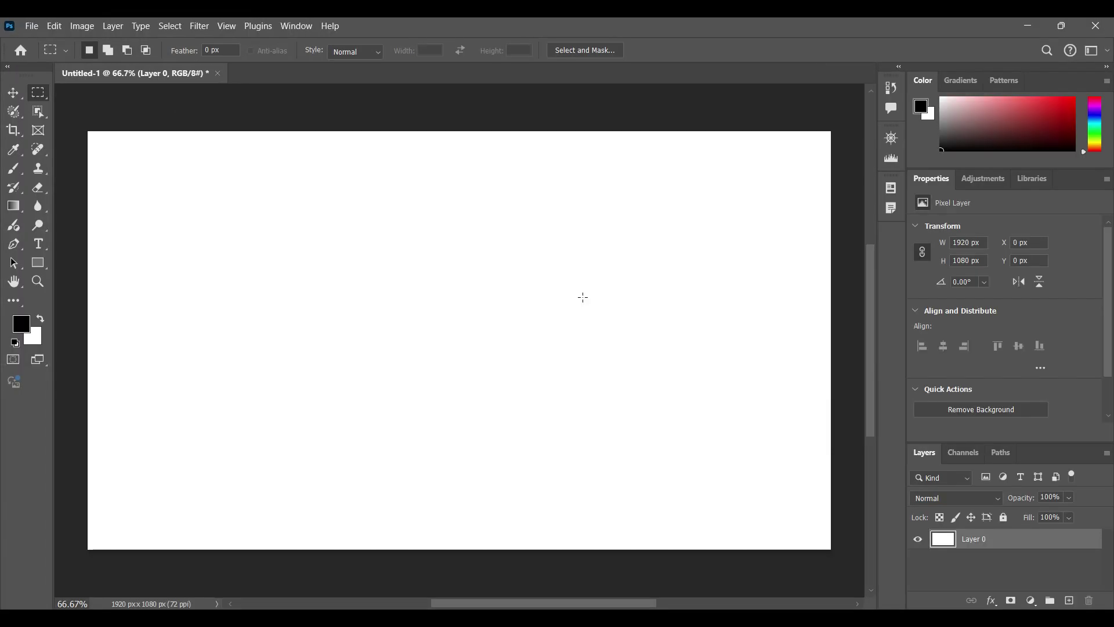
{"action": "key", "text": "f"}
{"action": "key", "text": "f"}
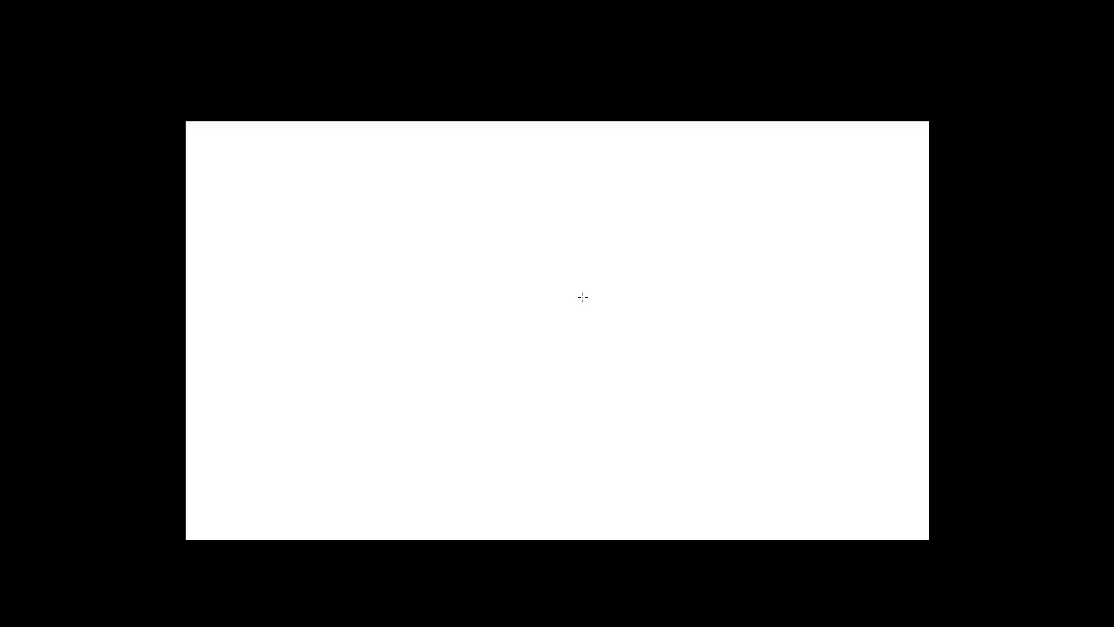
{"action": "key", "text": "f"}
{"action": "key", "text": "f"}
{"action": "key", "text": "f"}
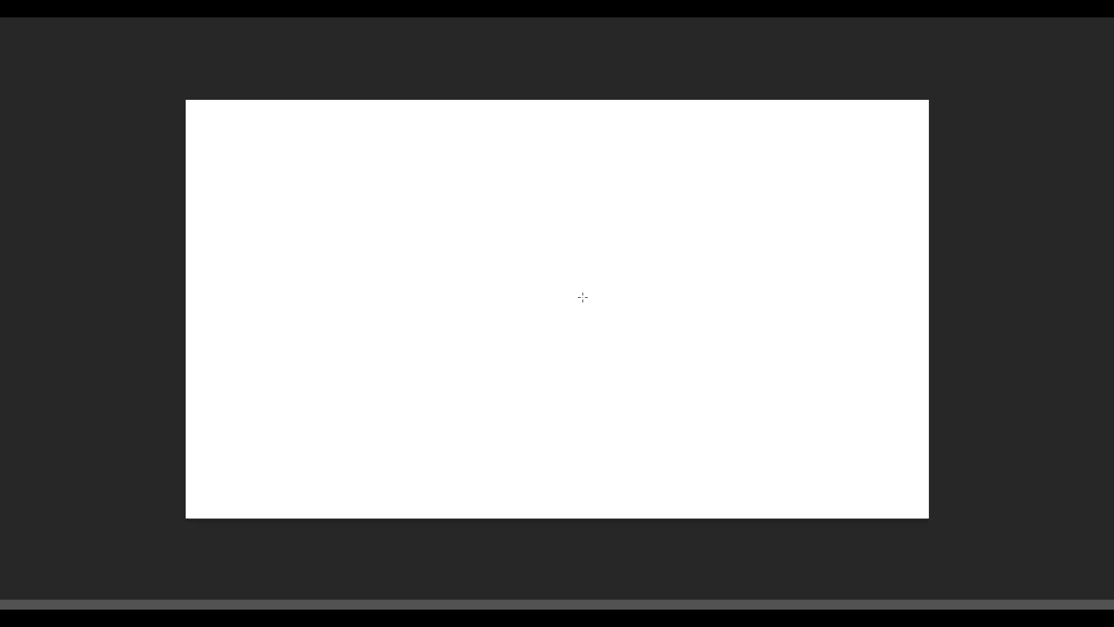
{"action": "key", "text": "f"}
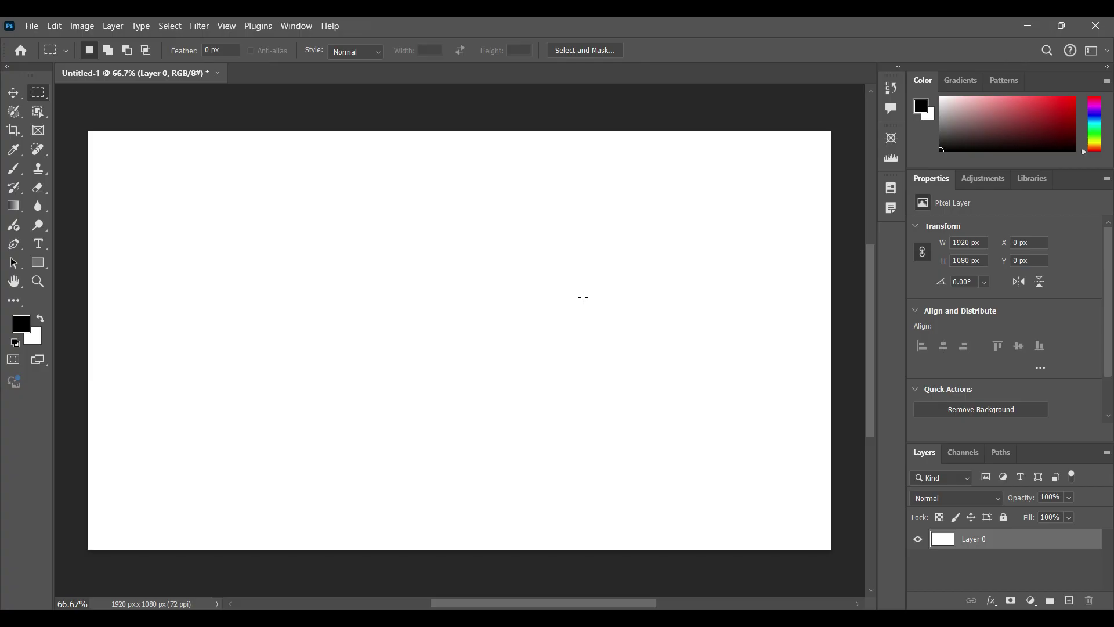
Step: Show the grid overlay on the canvas, then hide it again
{"action": "left_click", "coordinate": [223, 22]}
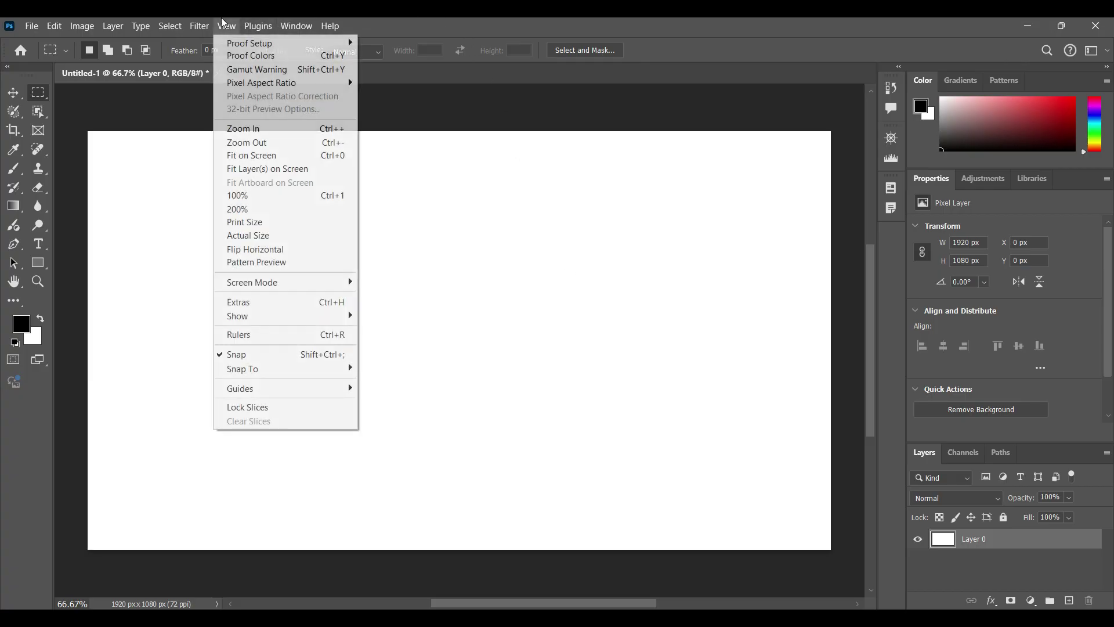
{"action": "left_click", "coordinate": [294, 308]}
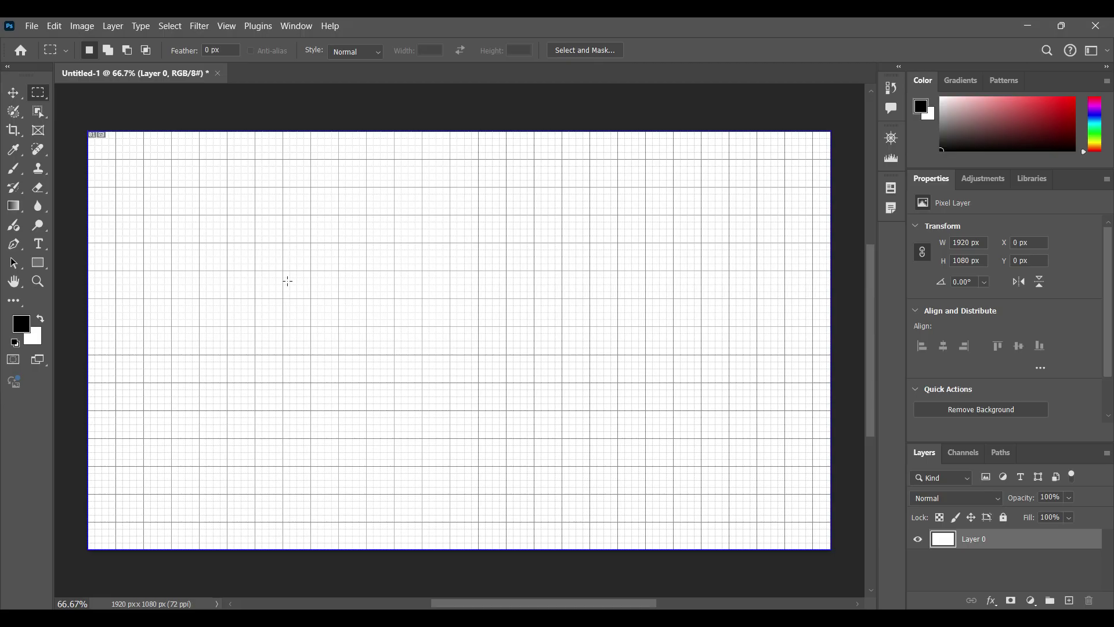
{"action": "left_click", "coordinate": [227, 25]}
{"action": "left_click", "coordinate": [266, 301]}
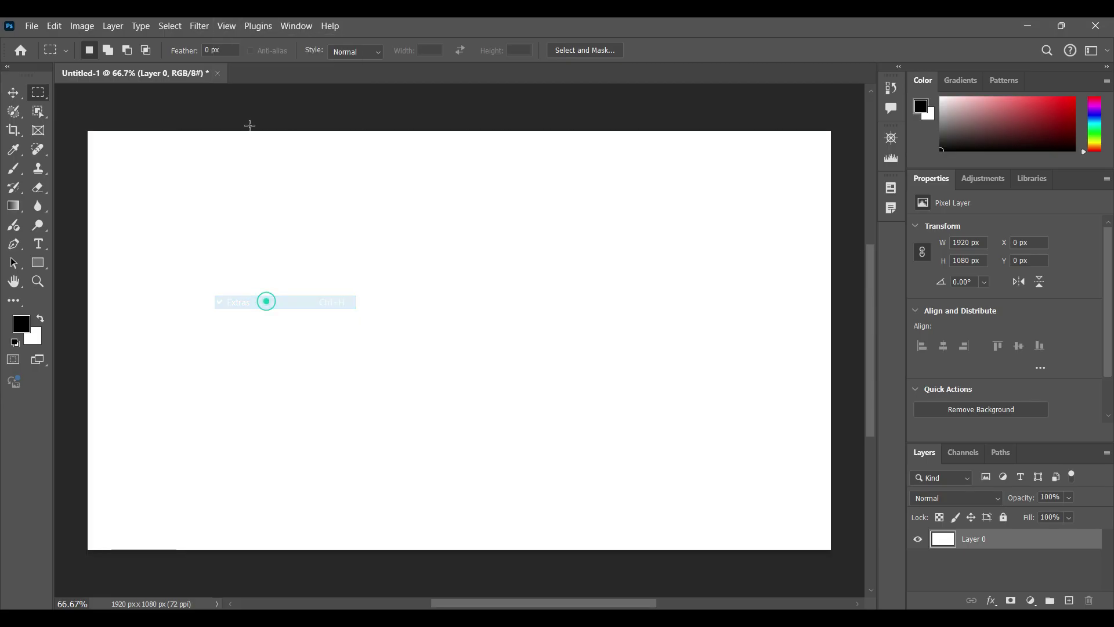
Step: Turn on Layer Edges so the blank canvas layer is outlined in blue
{"action": "left_click", "coordinate": [228, 26]}
{"action": "mouse_move", "coordinate": [261, 316]}
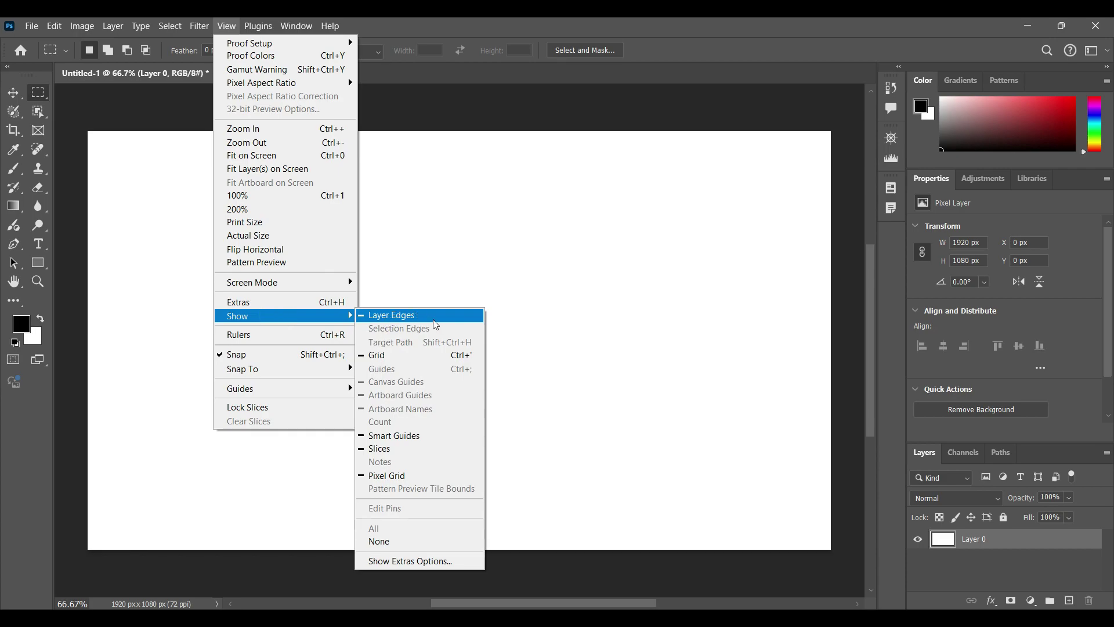
{"action": "left_click", "coordinate": [378, 315]}
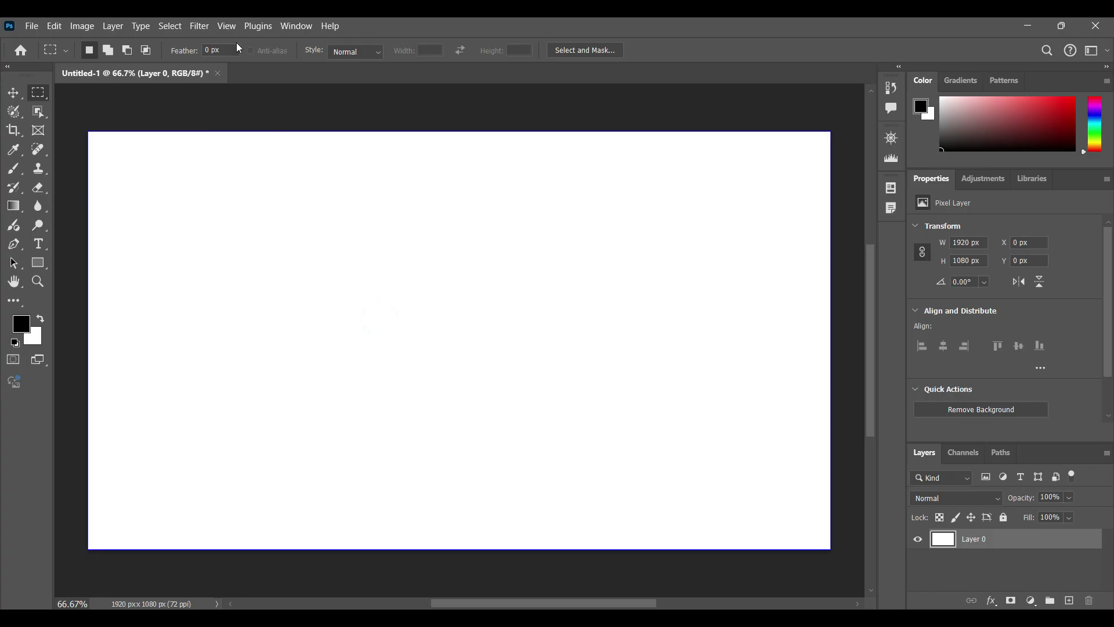
{"action": "left_click", "coordinate": [226, 26]}
{"action": "left_click", "coordinate": [256, 318]}
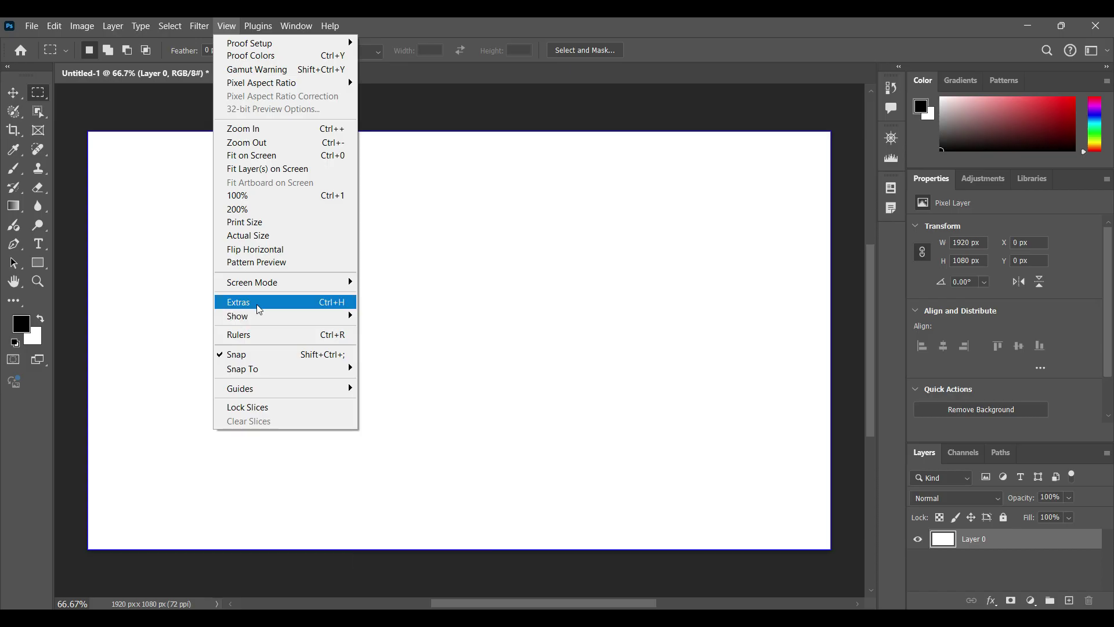
{"action": "left_click", "coordinate": [711, 35]}
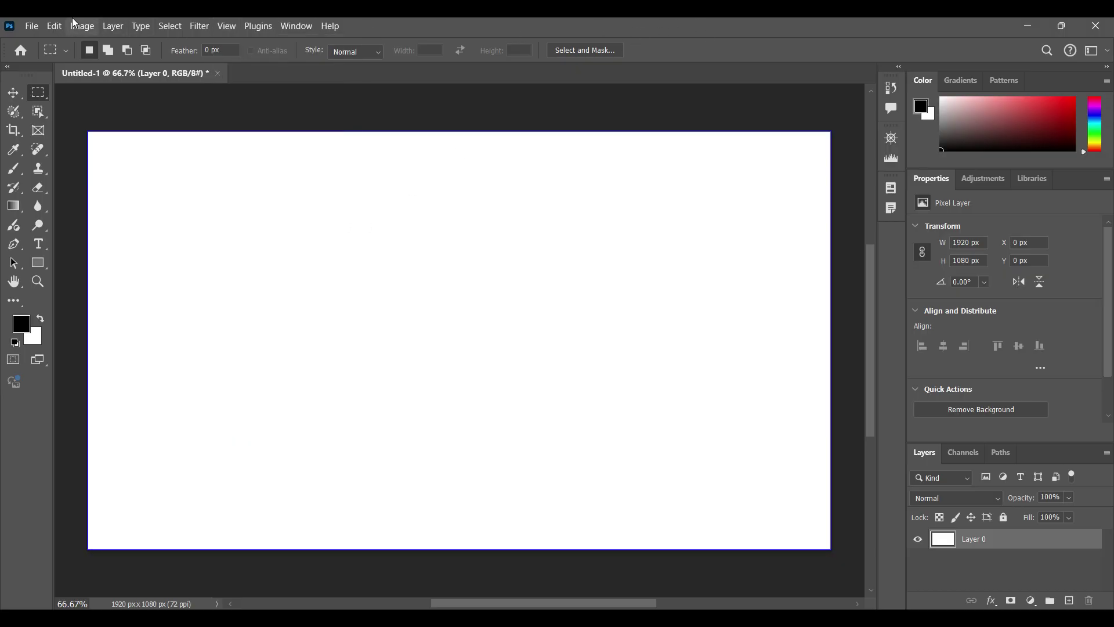
{"action": "left_click", "coordinate": [31, 26]}
Step: Embed forpinch.jpg and commit it just left of the canvas centre
{"action": "left_click", "coordinate": [56, 288]}
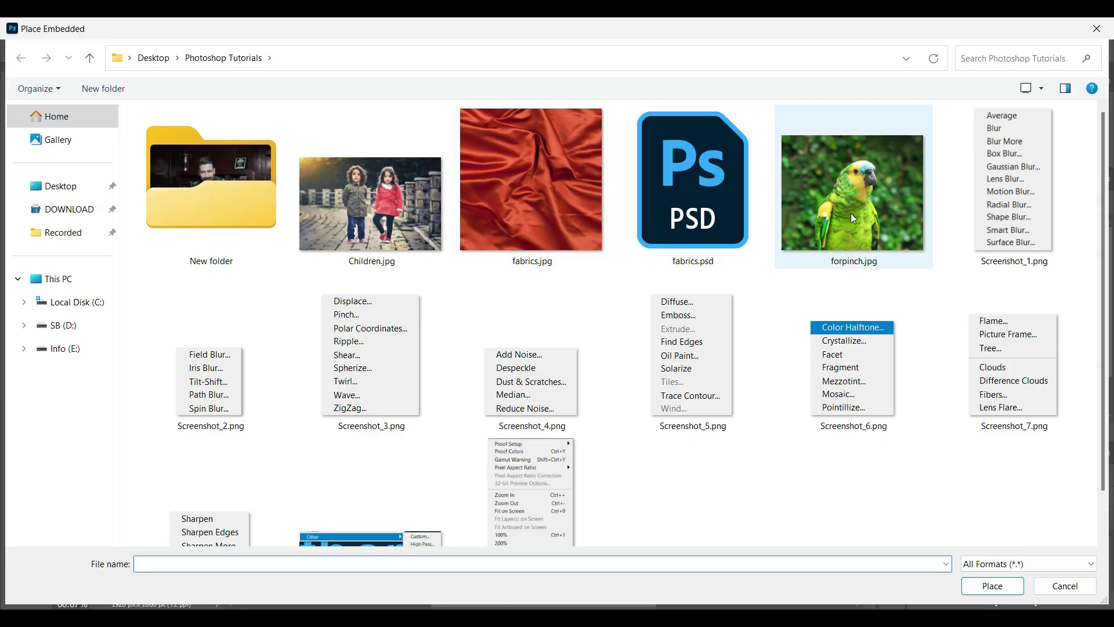
{"action": "left_click", "coordinate": [858, 219]}
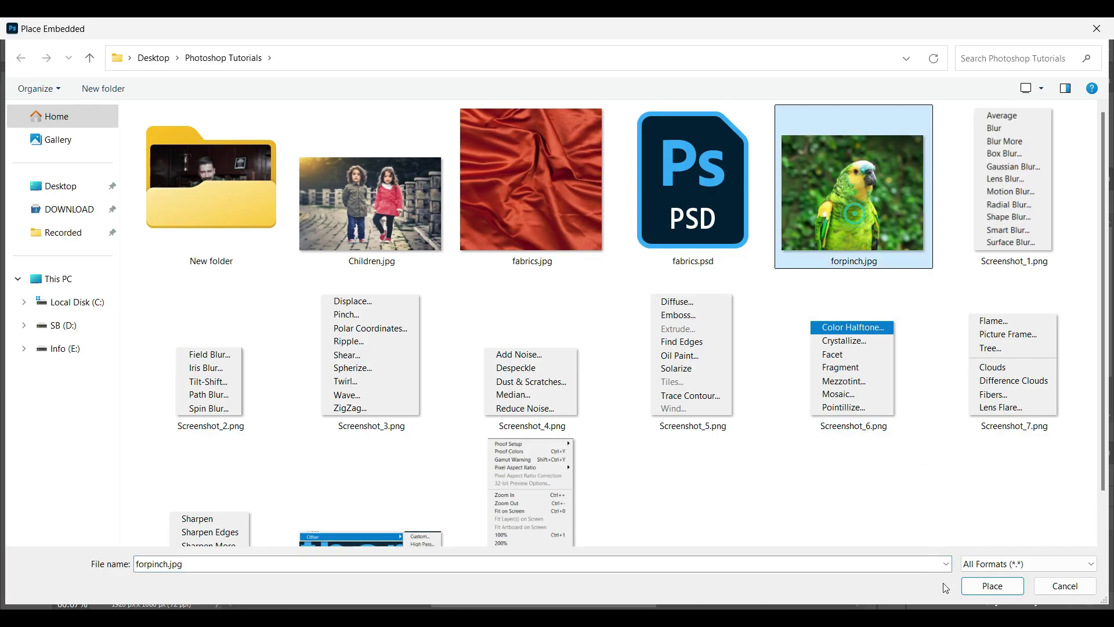
{"action": "left_click", "coordinate": [992, 587]}
{"action": "left_click_drag", "start_coordinate": [537, 340], "coordinate": [360, 351]}
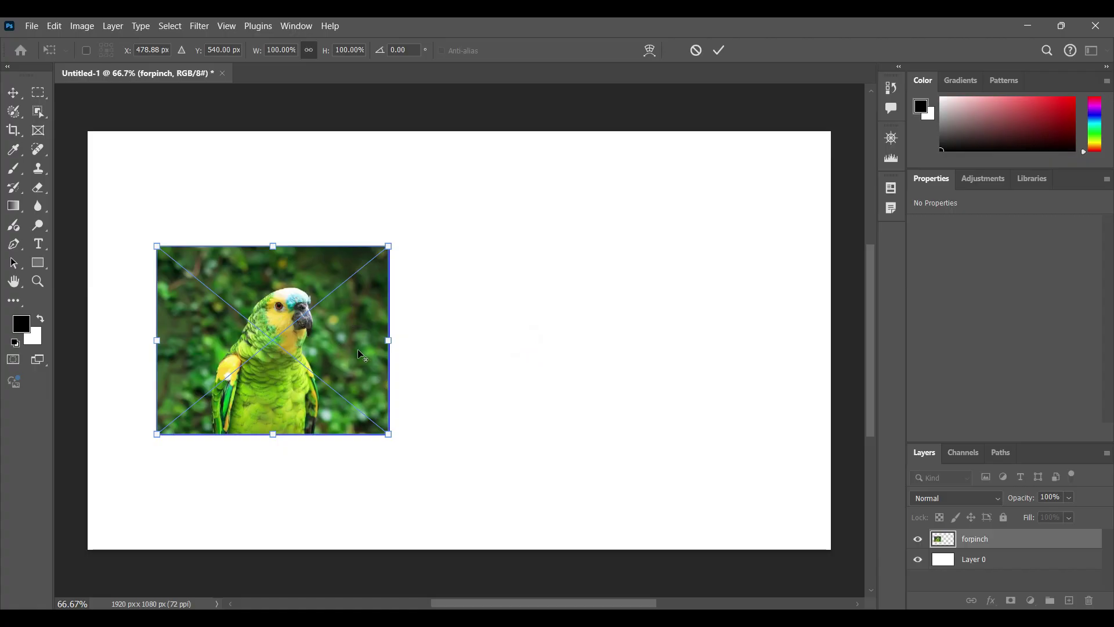
{"action": "left_click_drag", "start_coordinate": [360, 354], "coordinate": [481, 348]}
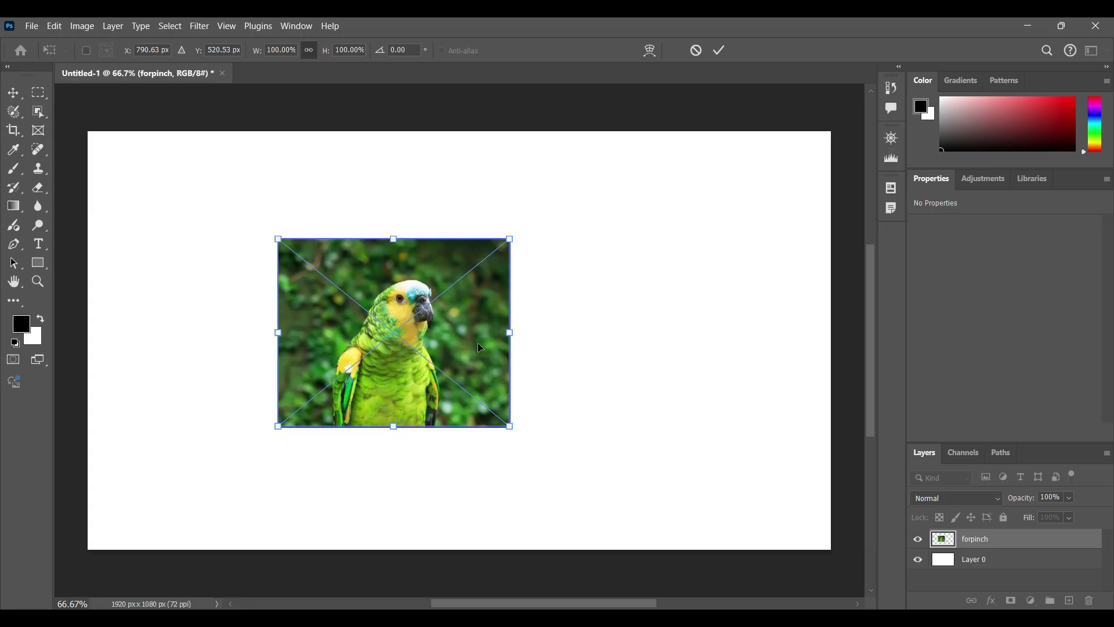
{"action": "key", "text": "Return"}
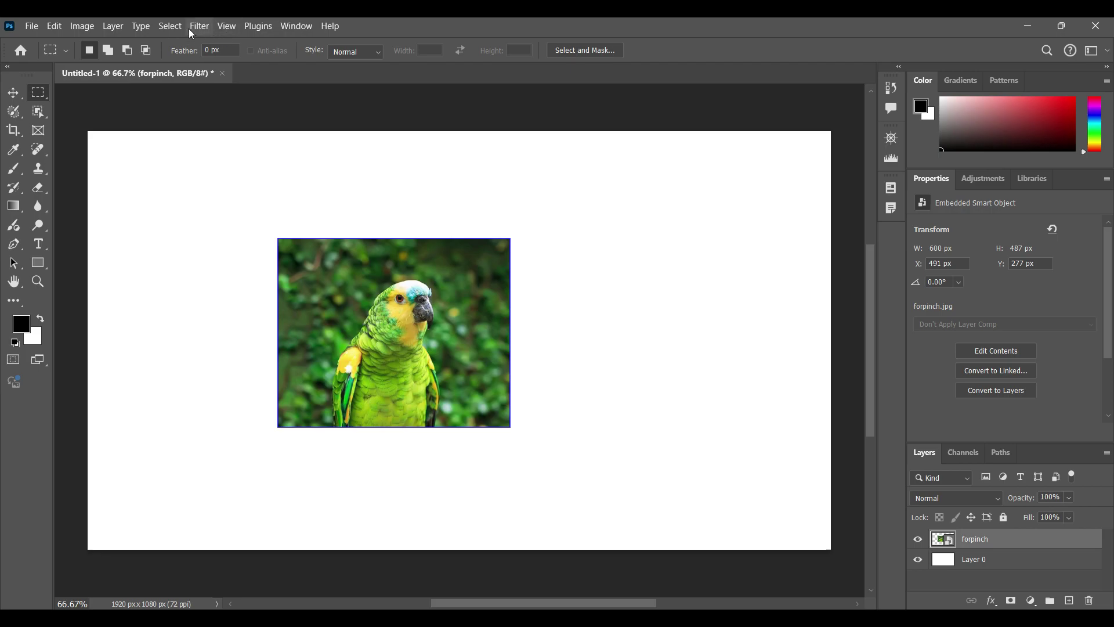
{"action": "left_click", "coordinate": [225, 27]}
{"action": "mouse_move", "coordinate": [253, 316]}
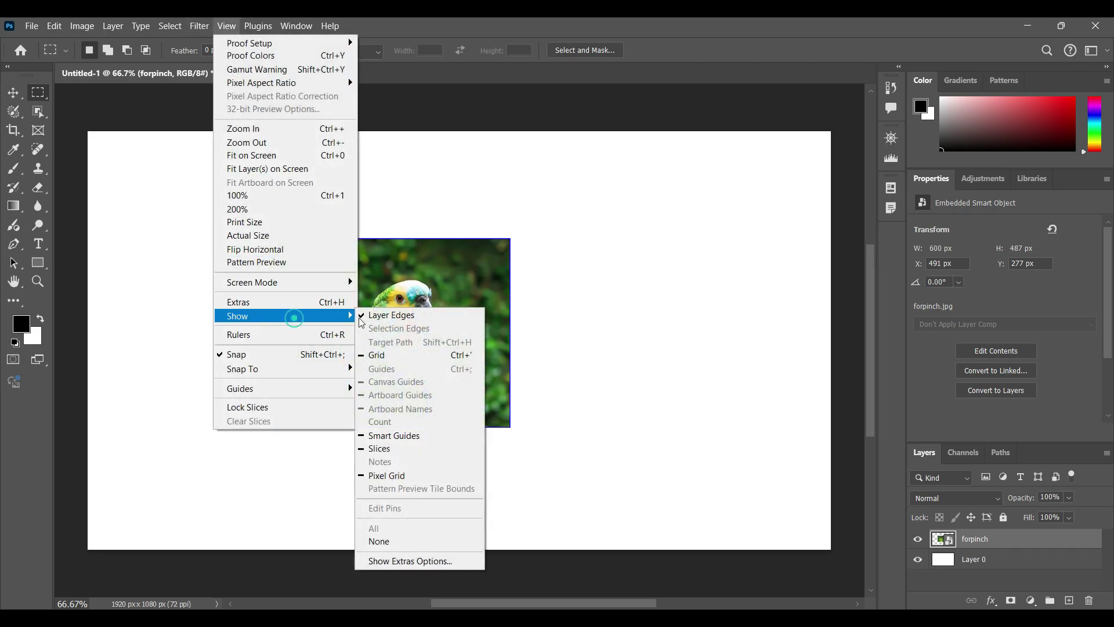
{"action": "left_click", "coordinate": [389, 319]}
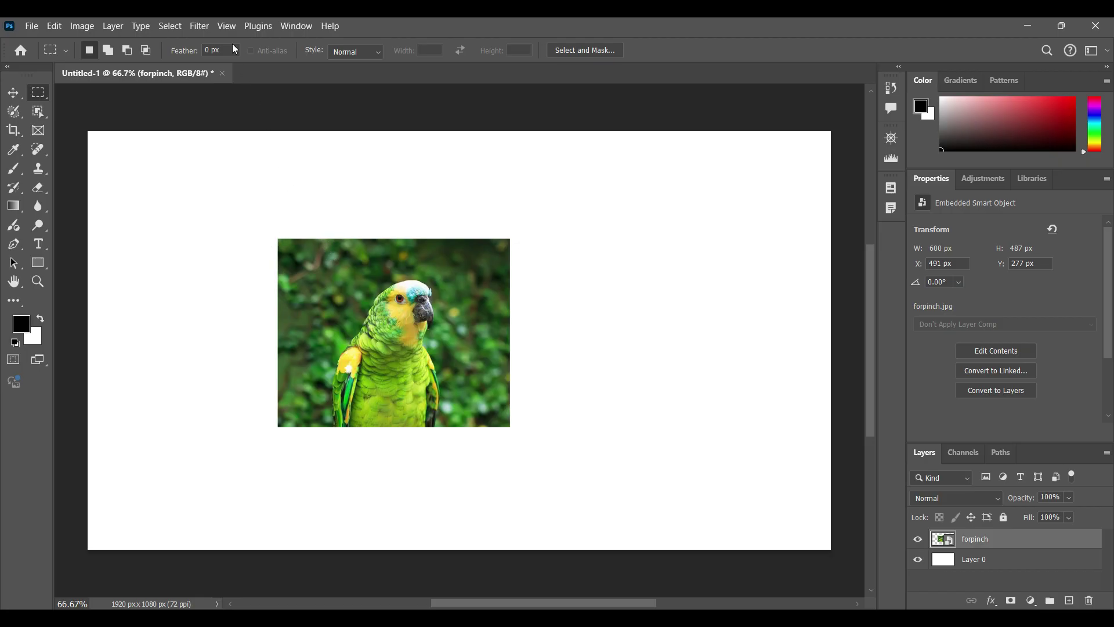
{"action": "left_click", "coordinate": [233, 22]}
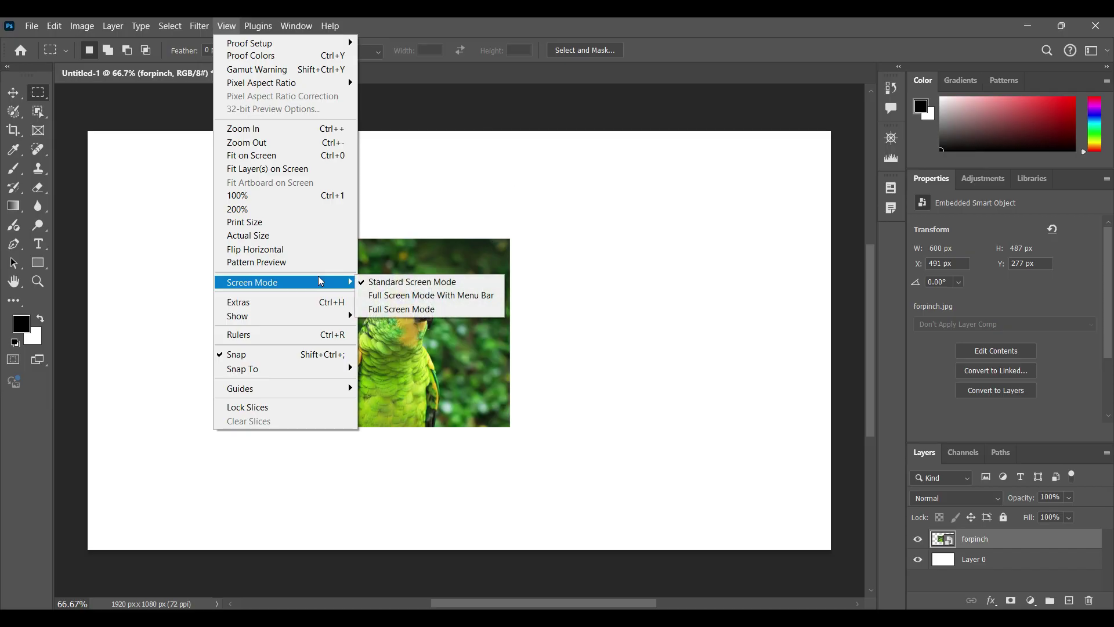
{"action": "mouse_move", "coordinate": [261, 316]}
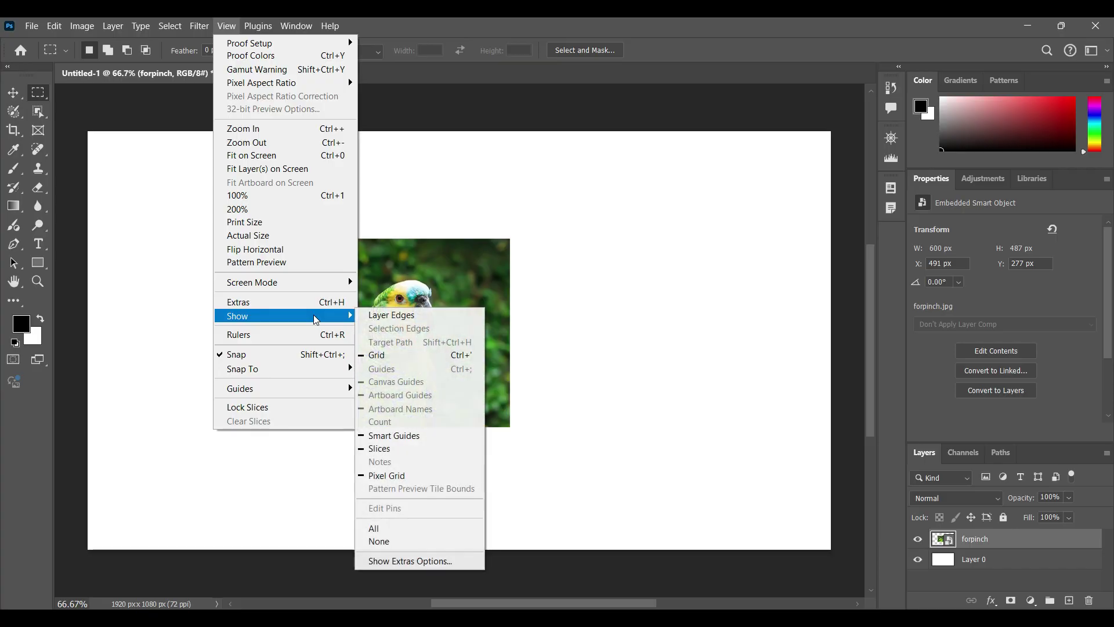
{"action": "left_click", "coordinate": [375, 314]}
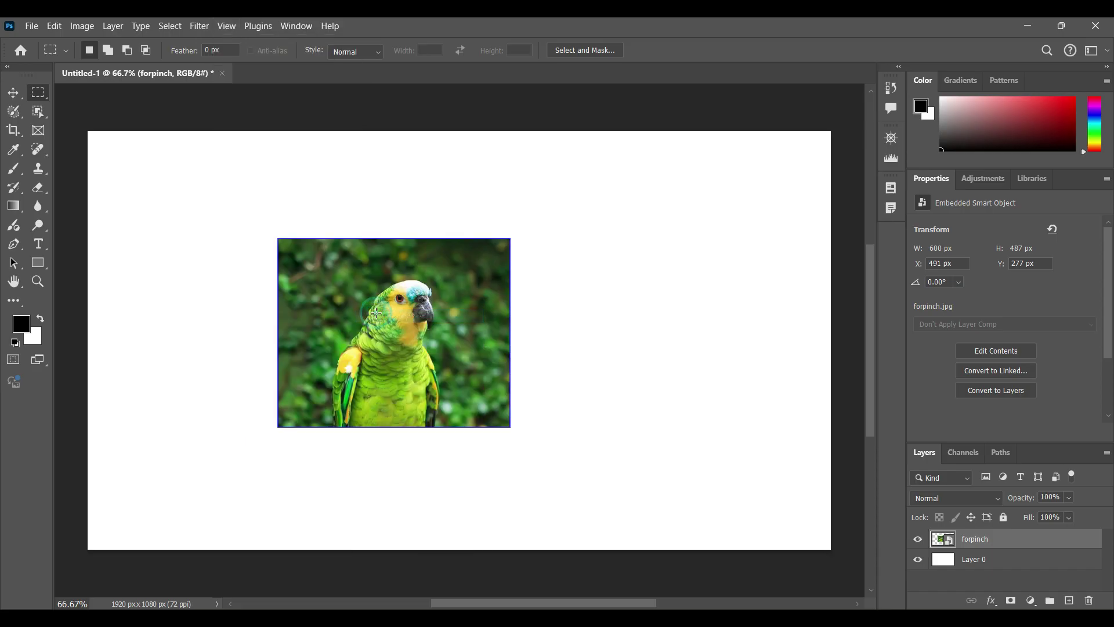
{"action": "scroll", "coordinate": [376, 313], "scroll_direction": "up", "scroll_amount": 2}
{"action": "scroll", "coordinate": [376, 313], "scroll_direction": "up", "scroll_amount": 3}
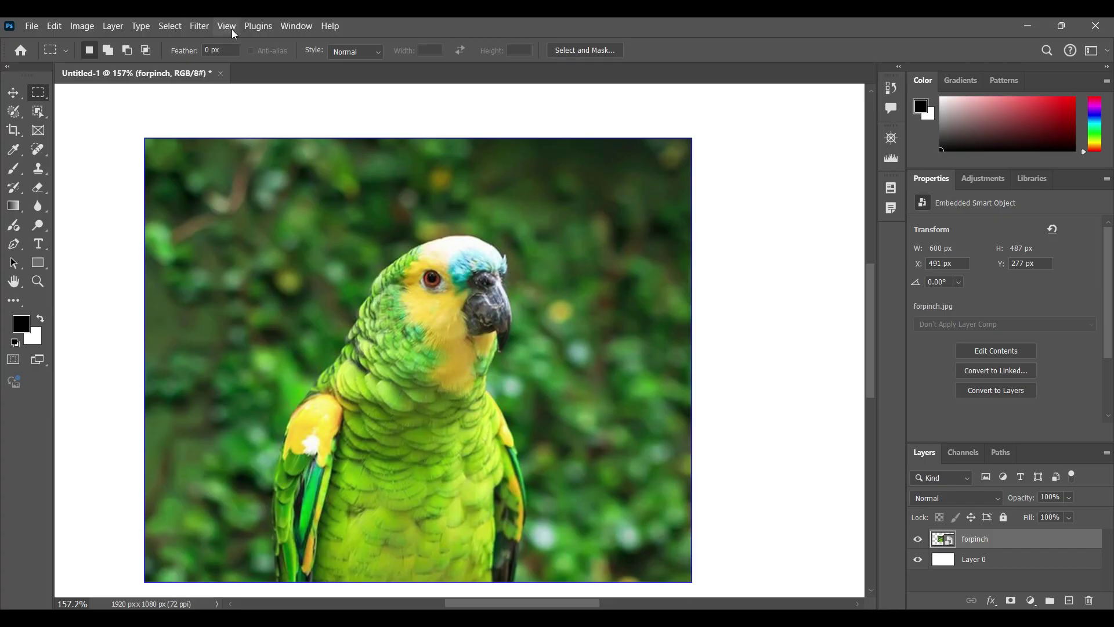
{"action": "scroll", "coordinate": [241, 133], "scroll_direction": "down", "scroll_amount": 1}
{"action": "scroll", "coordinate": [265, 192], "scroll_direction": "down", "scroll_amount": 1}
{"action": "scroll", "coordinate": [291, 230], "scroll_direction": "down", "scroll_amount": 1}
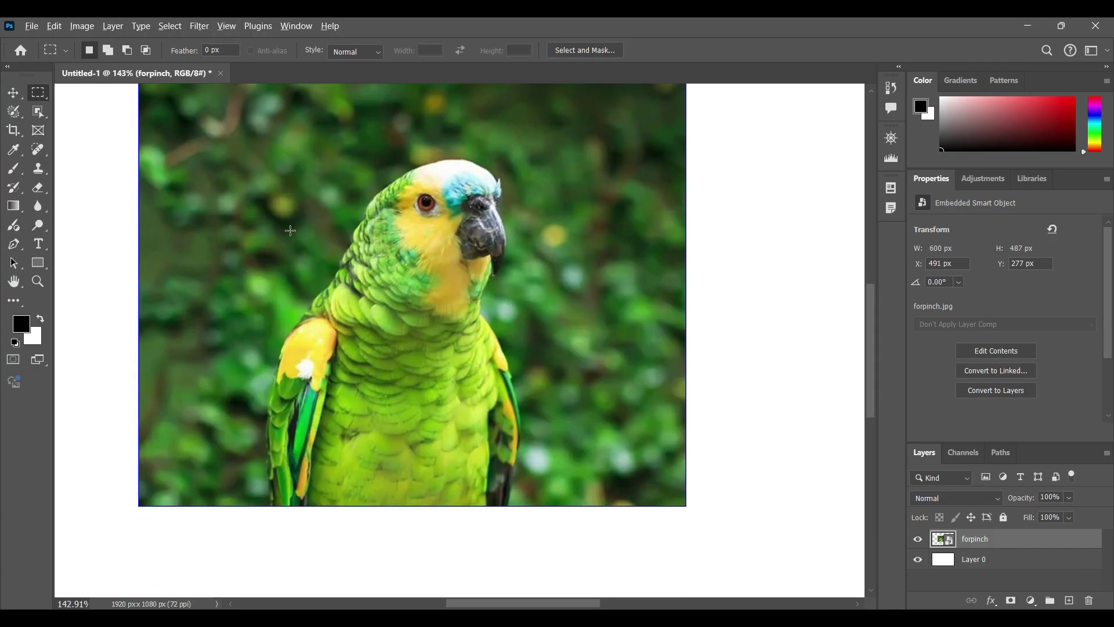
{"action": "scroll", "coordinate": [290, 230], "scroll_direction": "down", "scroll_amount": 1}
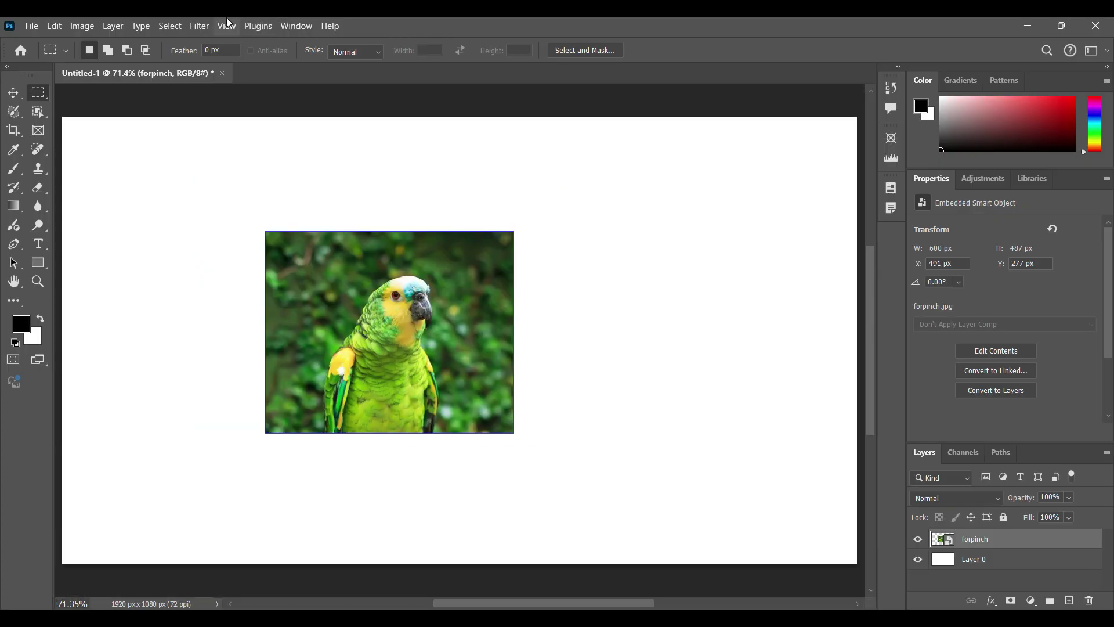
Step: Show the canvas grid, toggle Smart Guides, and turn Extras on
{"action": "left_click", "coordinate": [227, 24]}
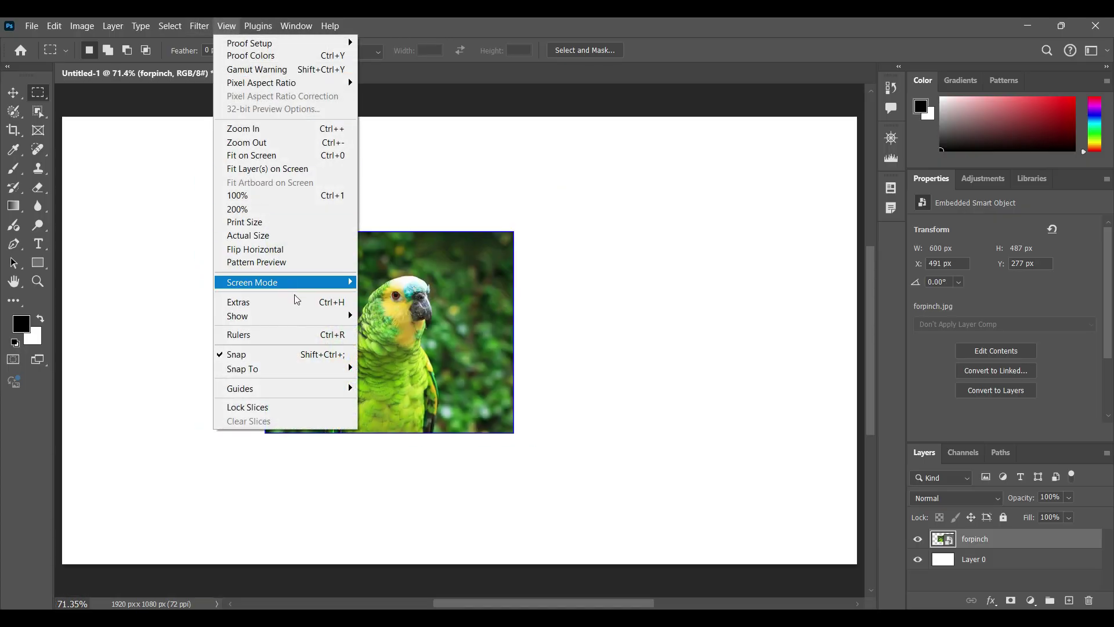
{"action": "mouse_move", "coordinate": [253, 315]}
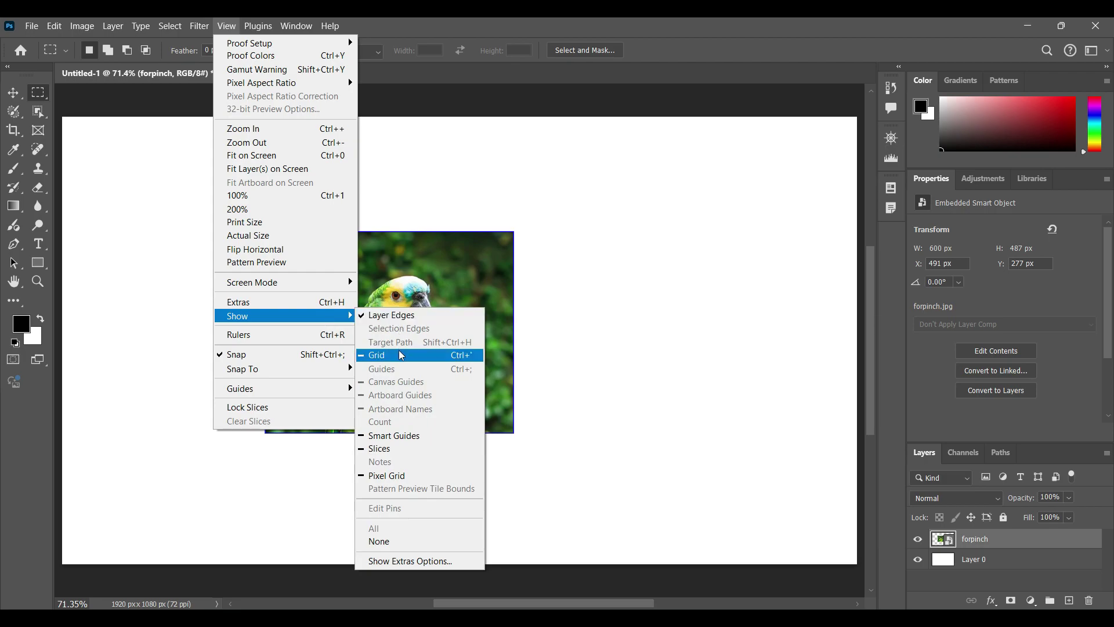
{"action": "left_click", "coordinate": [400, 351]}
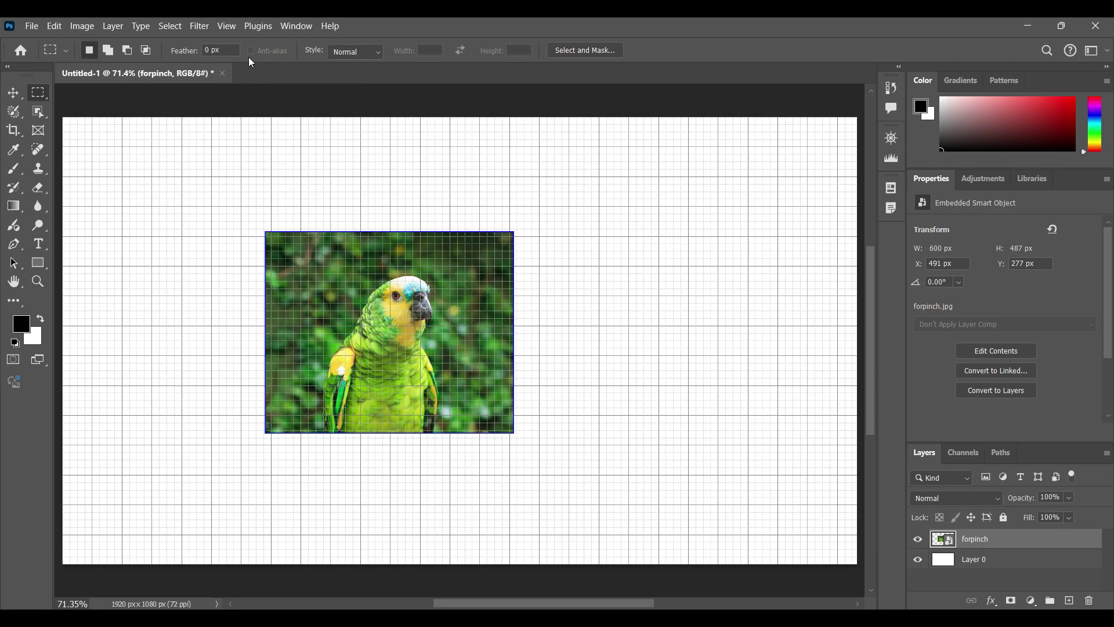
{"action": "left_click", "coordinate": [226, 26]}
{"action": "mouse_move", "coordinate": [261, 315]}
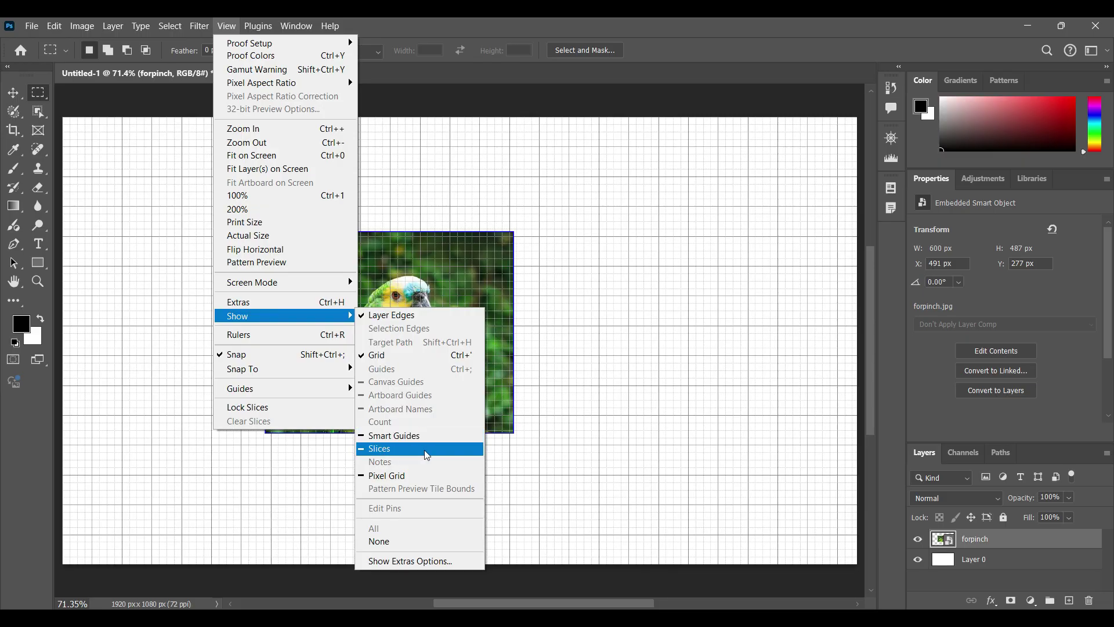
{"action": "left_click", "coordinate": [397, 436]}
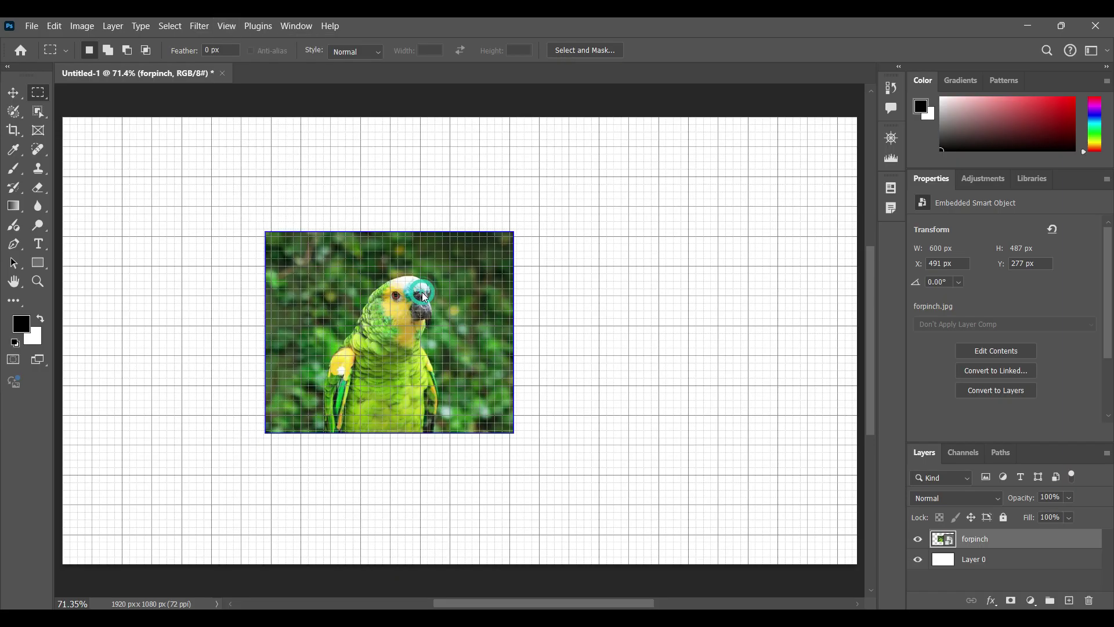
{"action": "left_click", "coordinate": [226, 27]}
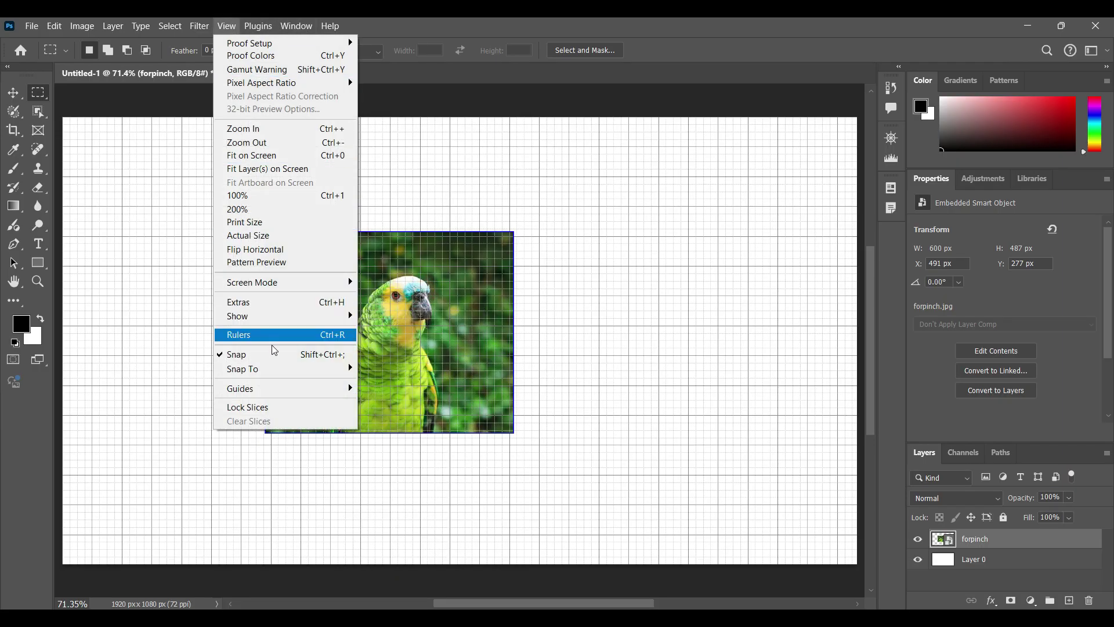
{"action": "left_click", "coordinate": [286, 319]}
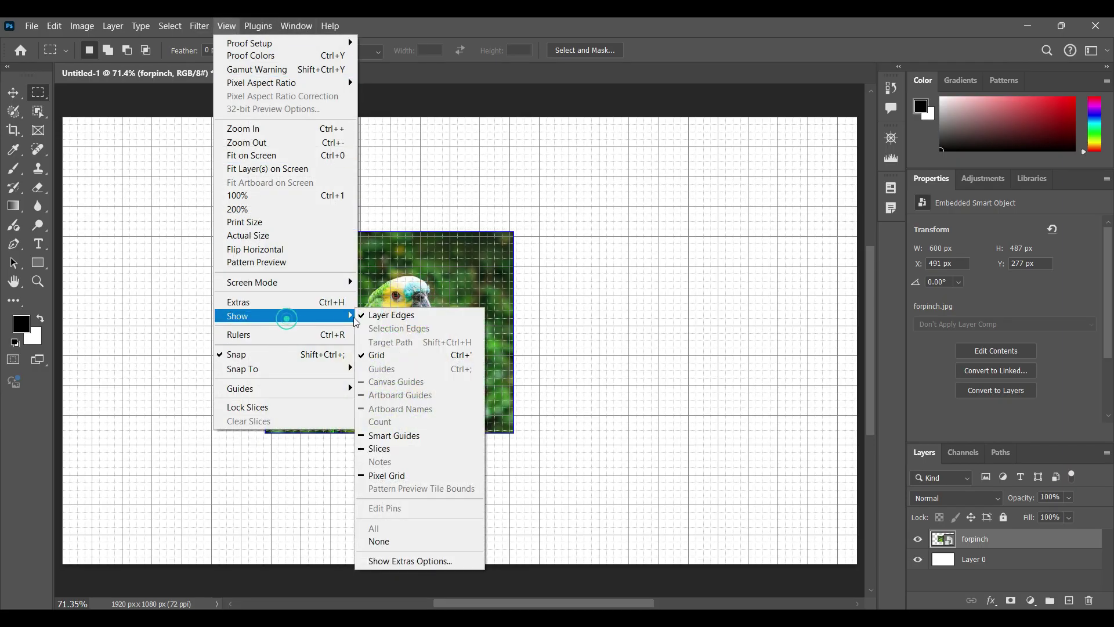
{"action": "left_click", "coordinate": [293, 301]}
Step: Hide the grid, then choose Show > None to hide all extras and layer edges
{"action": "left_click", "coordinate": [227, 27]}
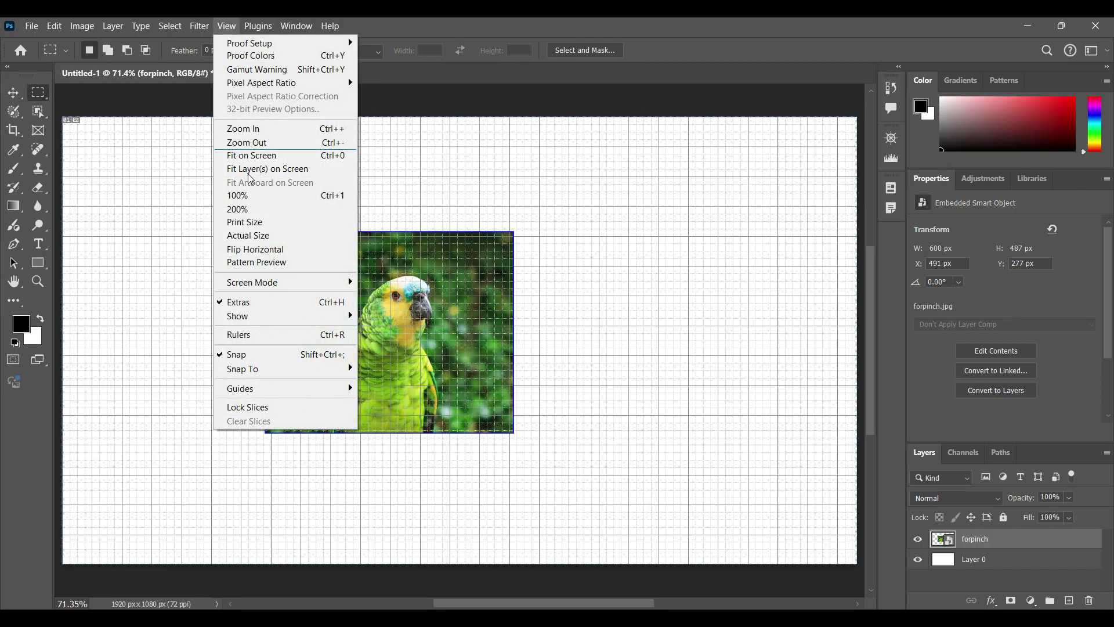
{"action": "left_click", "coordinate": [267, 316]}
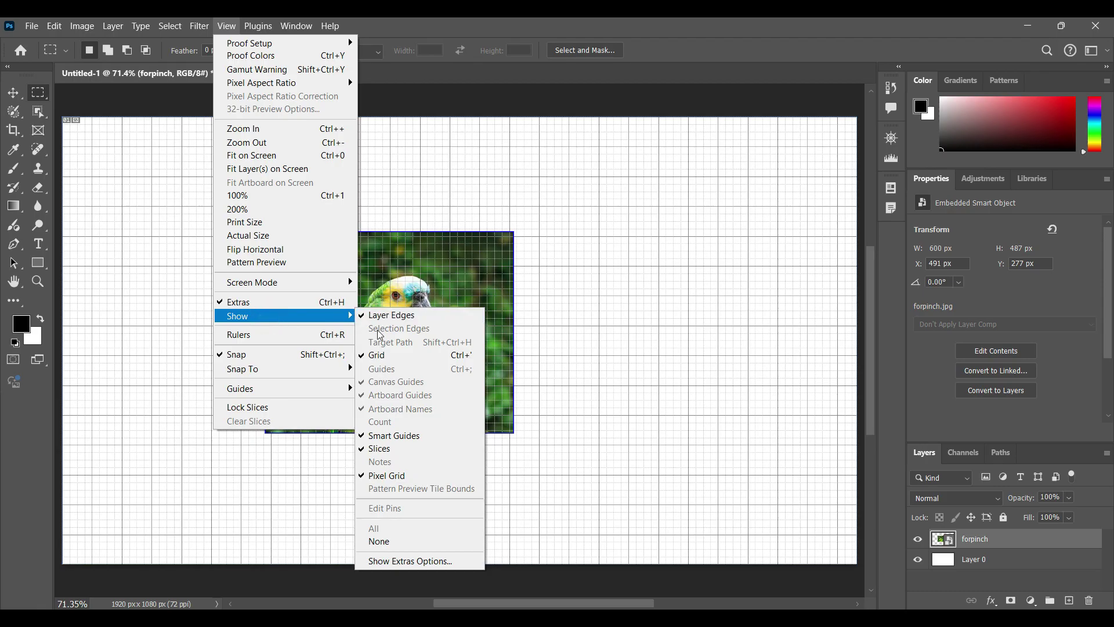
{"action": "left_click", "coordinate": [385, 354]}
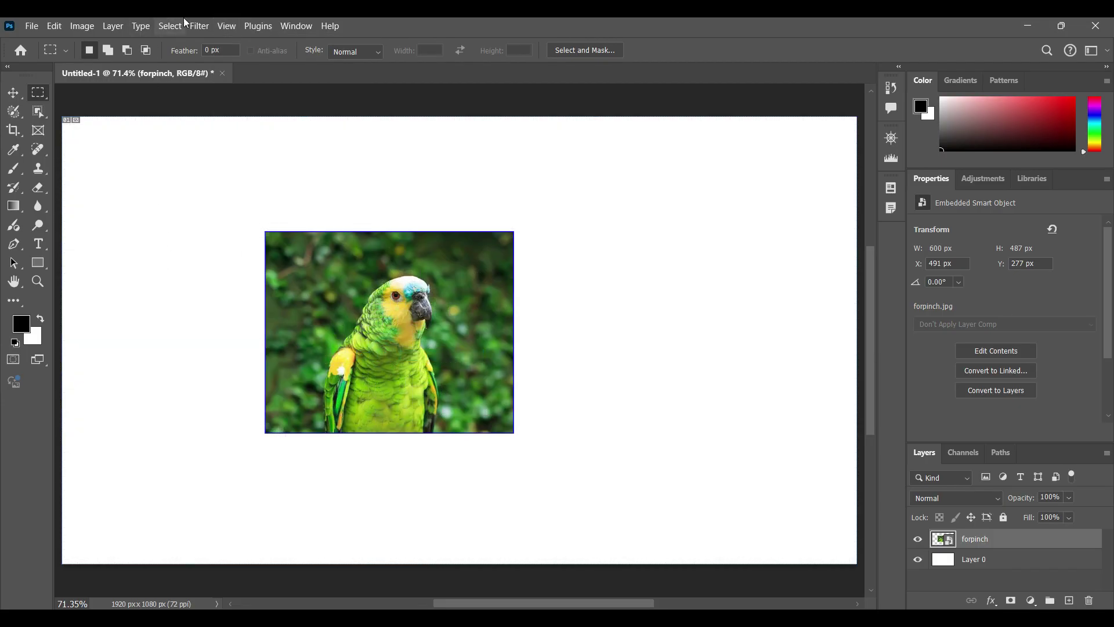
{"action": "left_click", "coordinate": [226, 27]}
{"action": "left_click", "coordinate": [267, 316]}
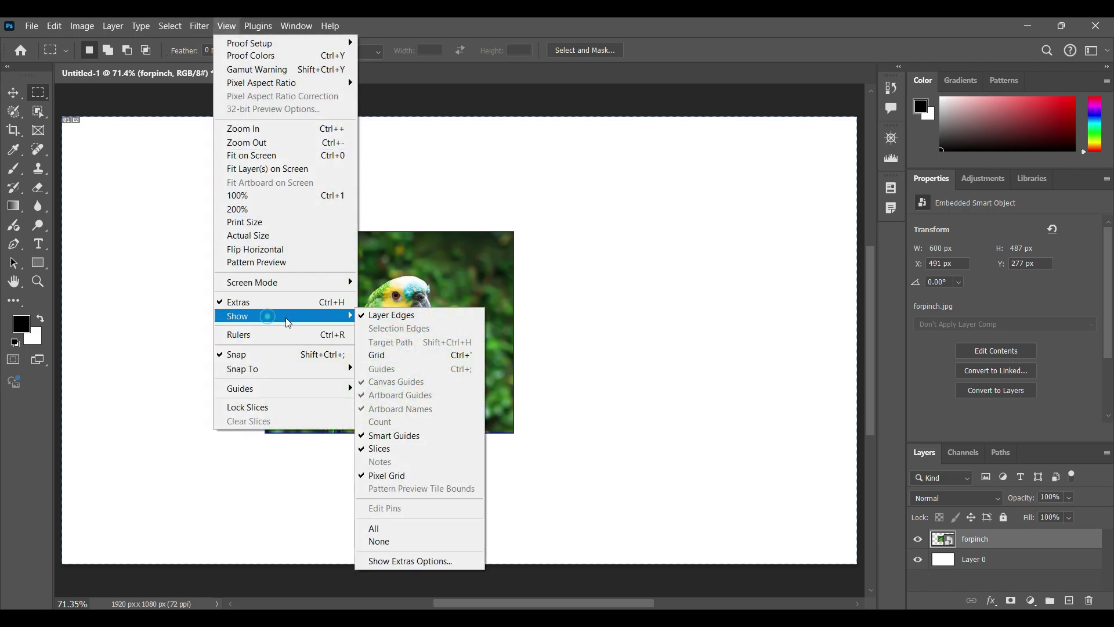
{"action": "left_click", "coordinate": [374, 542]}
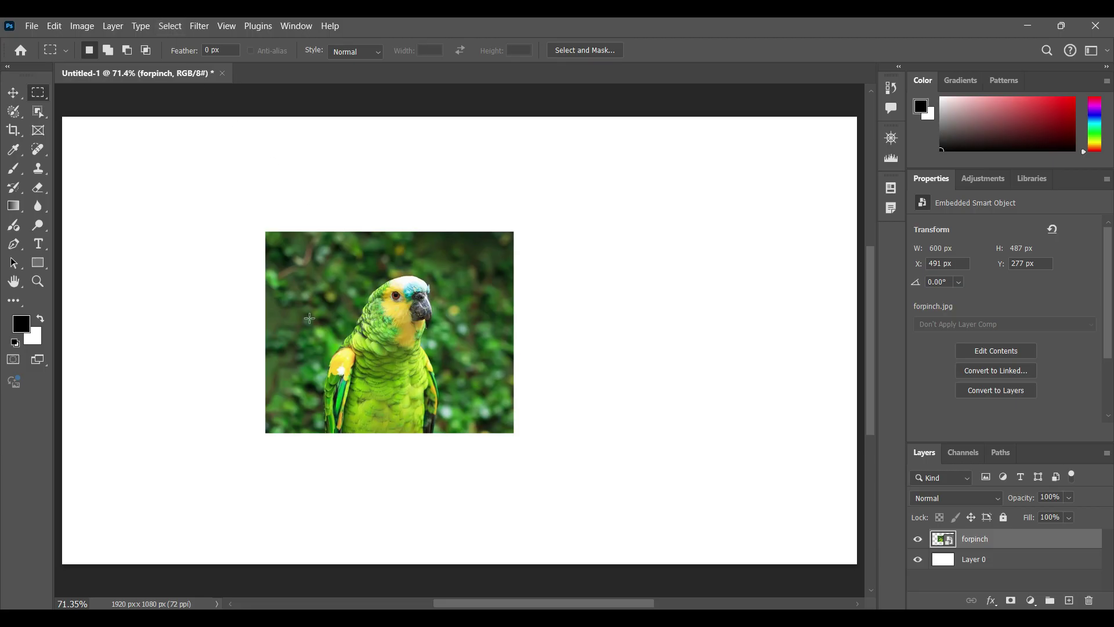
Step: Embed Children.jpg, scale it to about 38%, and commit it right of the parrot
{"action": "left_click", "coordinate": [32, 26]}
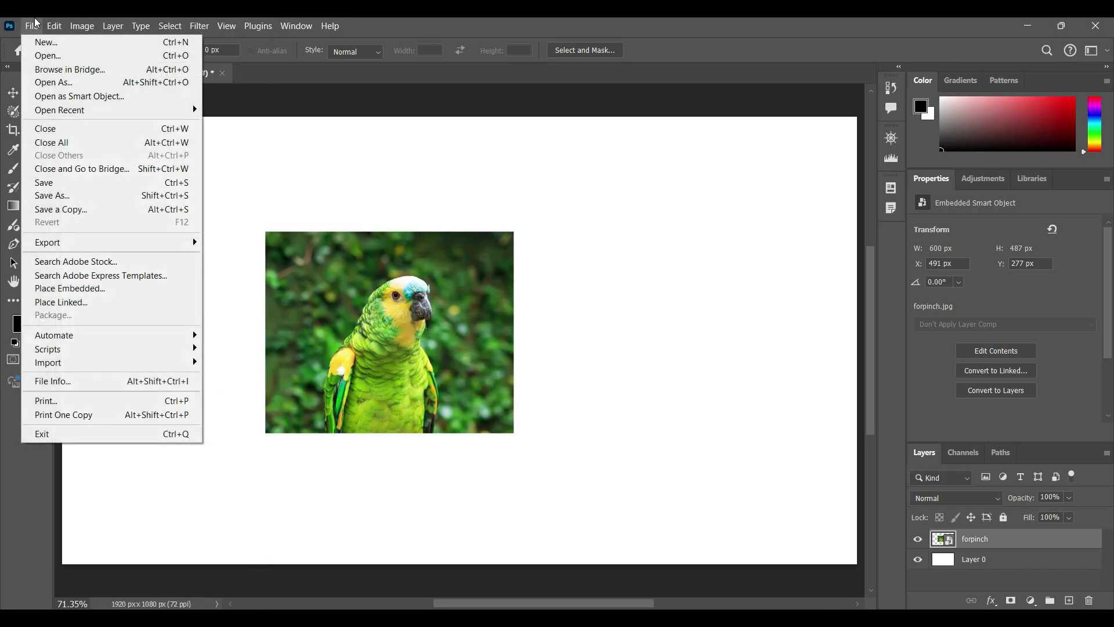
{"action": "left_click", "coordinate": [44, 289]}
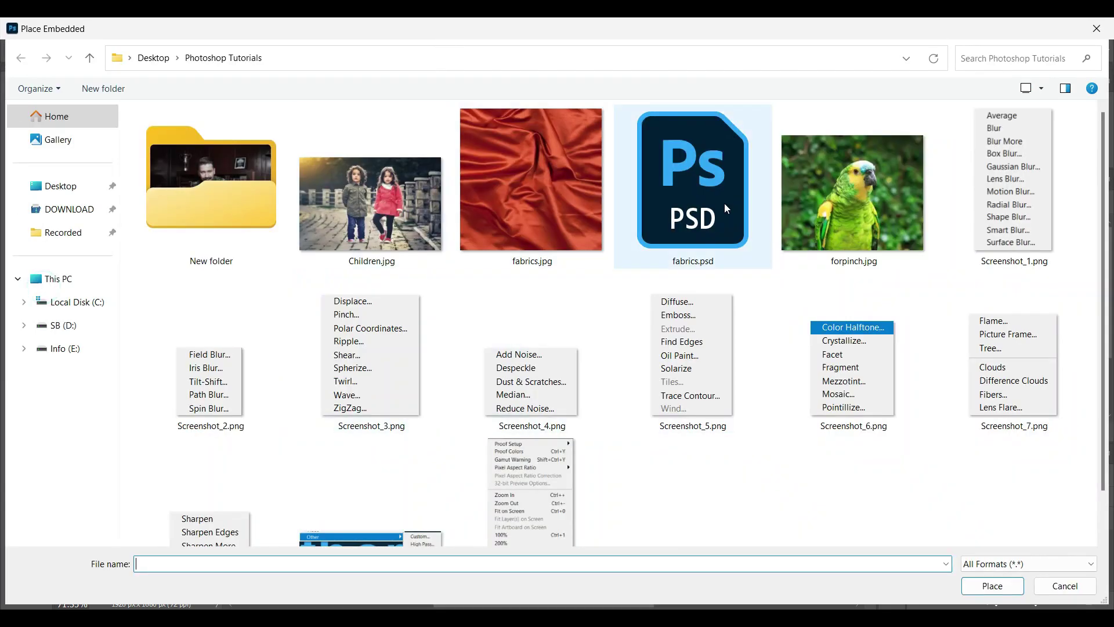
{"action": "double_click", "coordinate": [387, 225]}
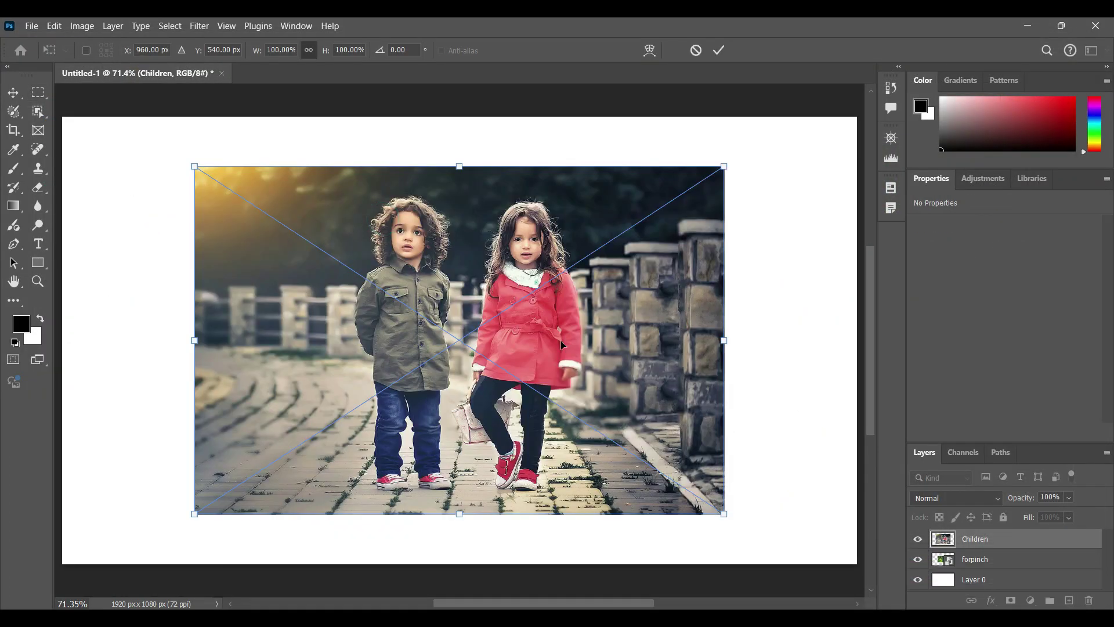
{"action": "left_click_drag", "start_coordinate": [187, 345], "coordinate": [520, 343]}
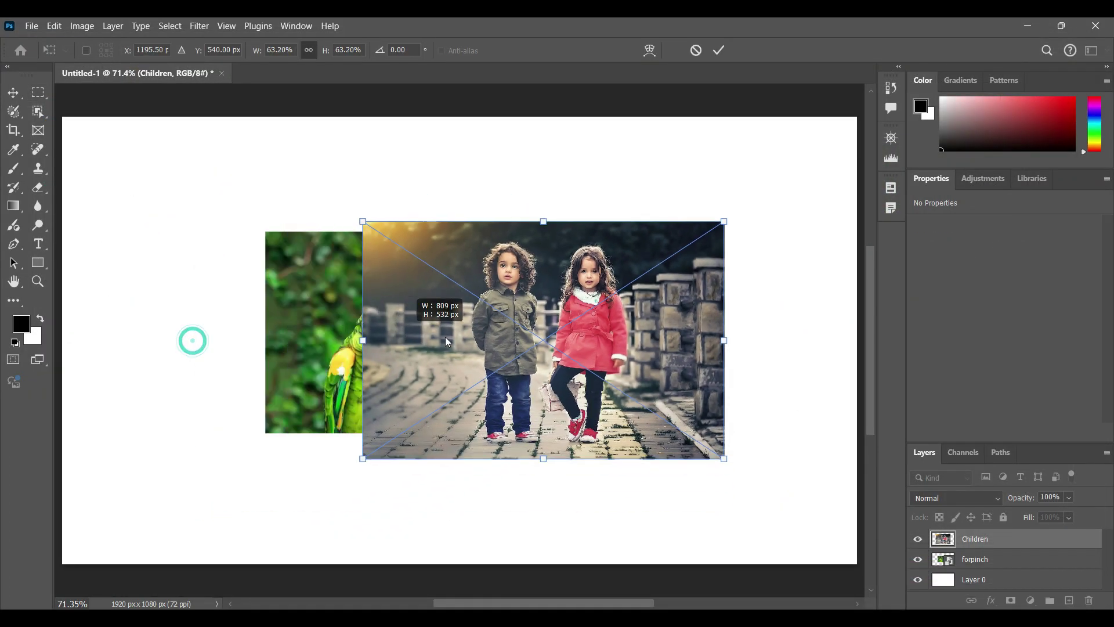
{"action": "left_click_drag", "start_coordinate": [591, 352], "coordinate": [611, 353]}
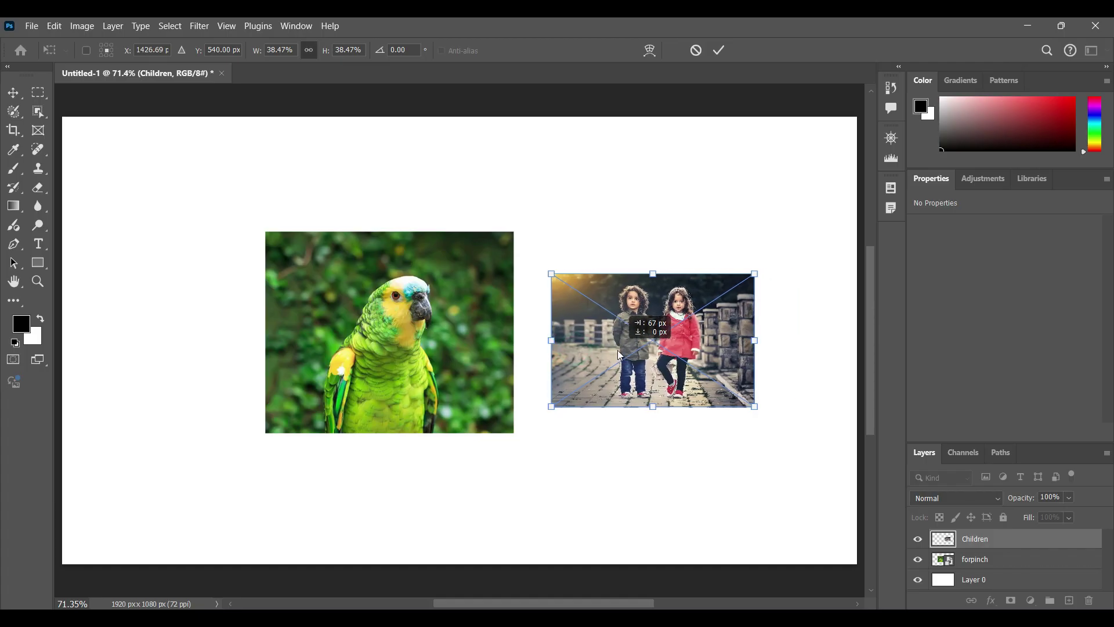
{"action": "mouse_move", "coordinate": [531, 343]}
{"action": "left_mouse_down"}
{"action": "mouse_move", "coordinate": [368, 323]}
{"action": "mouse_move", "coordinate": [411, 308]}
{"action": "left_mouse_up"}
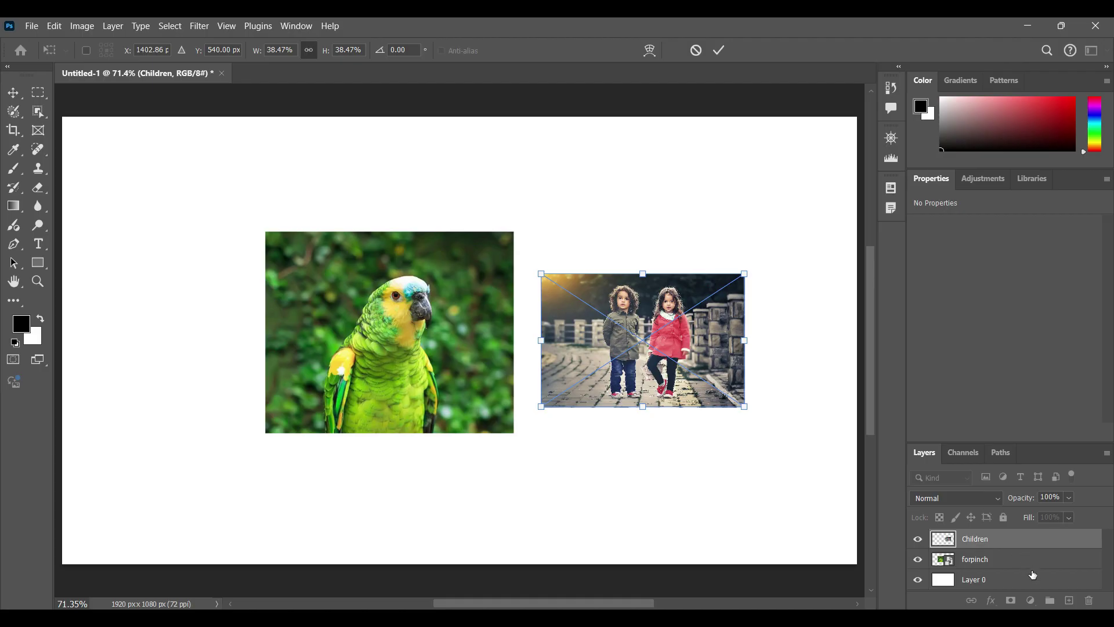
{"action": "left_click", "coordinate": [1025, 560]}
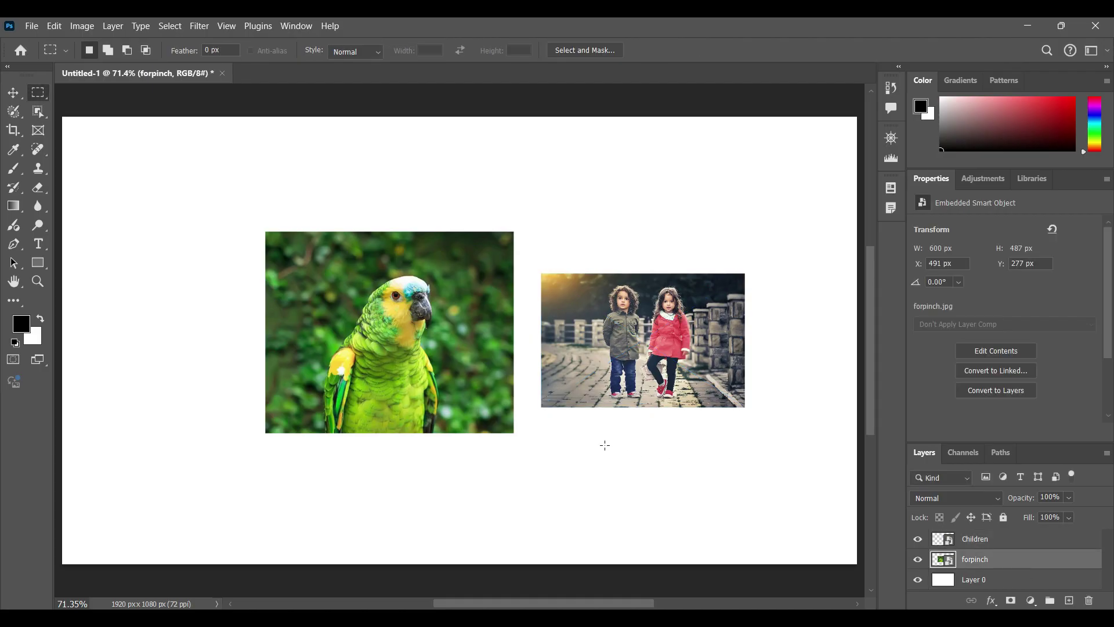
Step: With the Move tool, shift the parrot further left and slide Children toward it
{"action": "left_click", "coordinate": [12, 93]}
{"action": "mouse_move", "coordinate": [460, 313]}
{"action": "left_mouse_down"}
{"action": "mouse_move", "coordinate": [366, 319]}
{"action": "mouse_move", "coordinate": [366, 286]}
{"action": "left_mouse_up"}
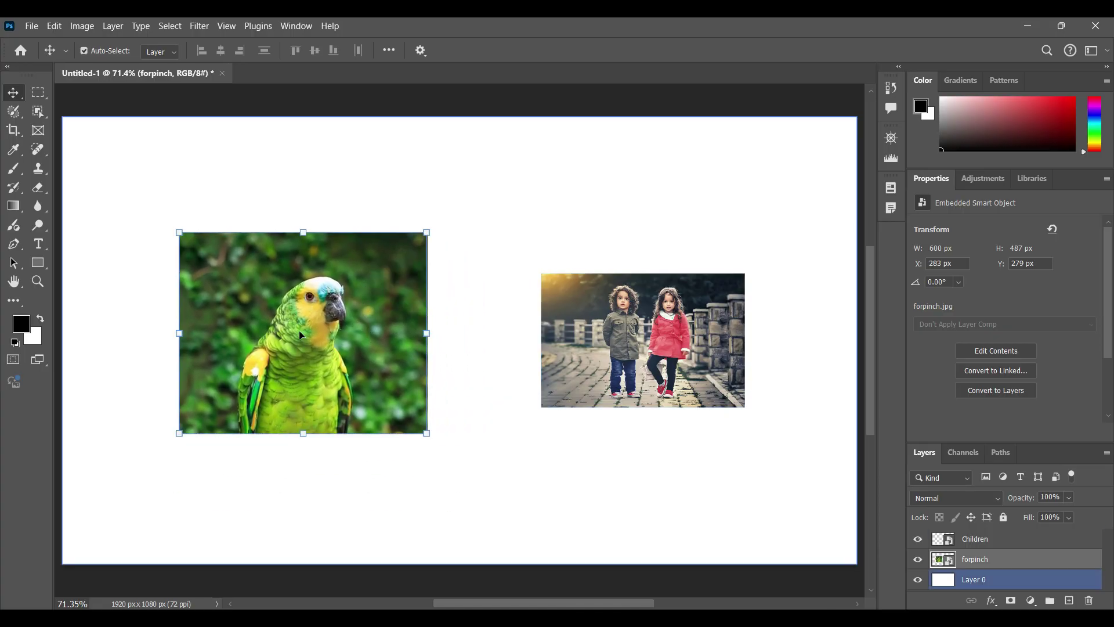
{"action": "mouse_move", "coordinate": [573, 347]}
{"action": "left_mouse_down"}
{"action": "mouse_move", "coordinate": [417, 346]}
{"action": "mouse_move", "coordinate": [551, 341]}
{"action": "left_mouse_up"}
Step: Enable Smart Guides and drag Children over the parrot's right half
{"action": "left_click", "coordinate": [222, 21]}
{"action": "mouse_move", "coordinate": [239, 315]}
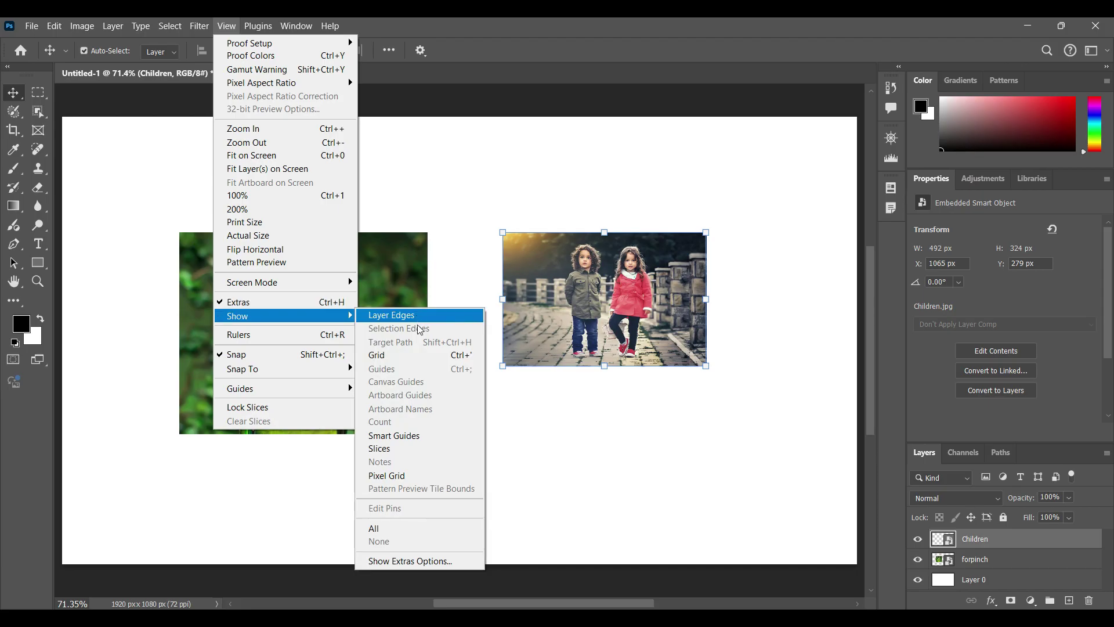
{"action": "left_click", "coordinate": [406, 436]}
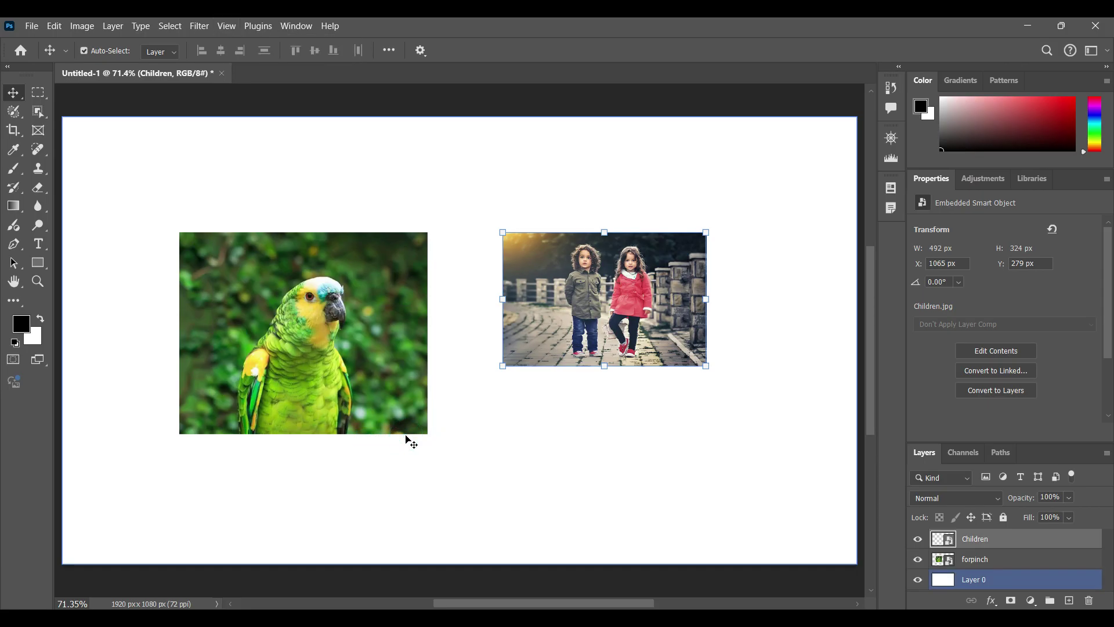
{"action": "mouse_move", "coordinate": [597, 316]}
{"action": "left_mouse_down"}
{"action": "mouse_move", "coordinate": [524, 394]}
{"action": "mouse_move", "coordinate": [523, 310]}
{"action": "left_mouse_up"}
{"action": "mouse_move", "coordinate": [525, 314]}
{"action": "left_mouse_down"}
{"action": "mouse_move", "coordinate": [529, 464]}
{"action": "mouse_move", "coordinate": [558, 419]}
{"action": "mouse_move", "coordinate": [524, 355]}
{"action": "mouse_move", "coordinate": [424, 361]}
{"action": "left_mouse_up"}
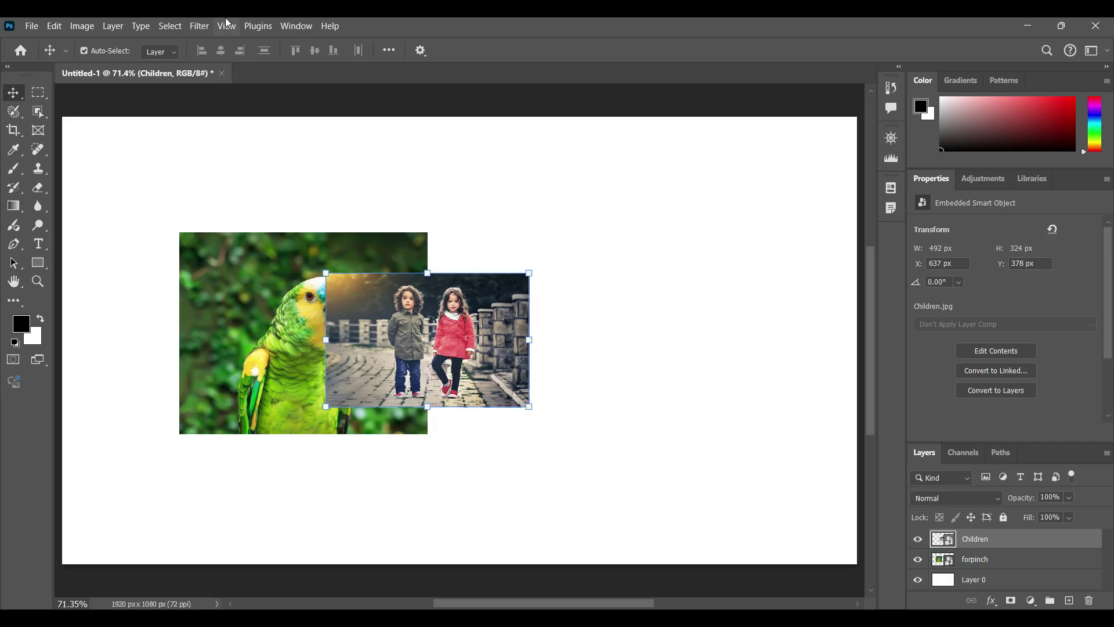
Step: Turn on the Pixel Grid and select the parrot layer
{"action": "left_click", "coordinate": [199, 26]}
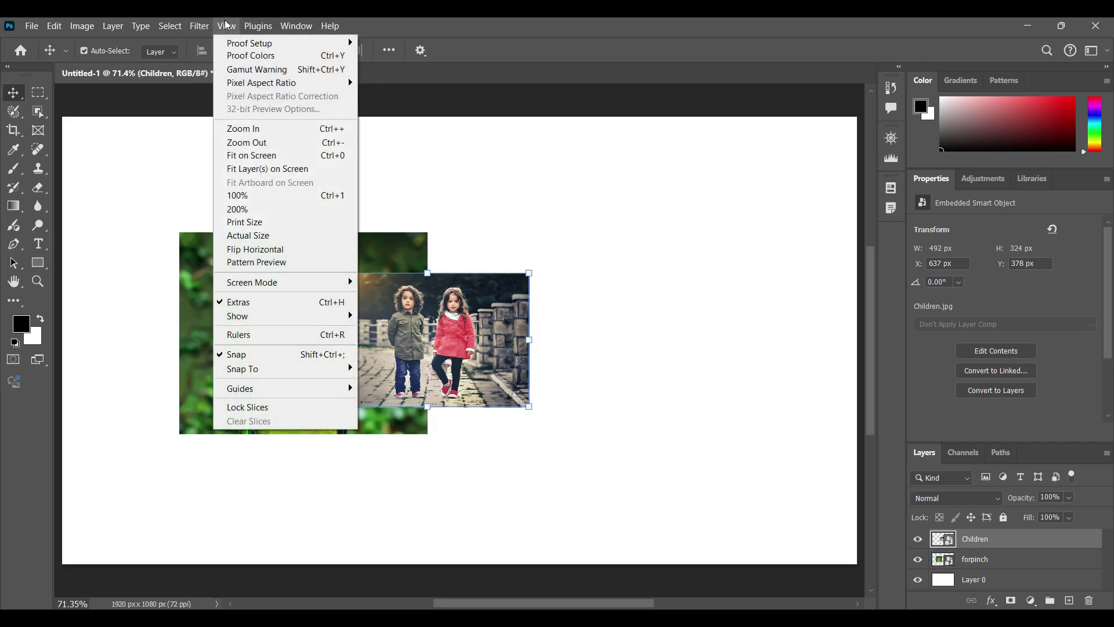
{"action": "mouse_move", "coordinate": [238, 316]}
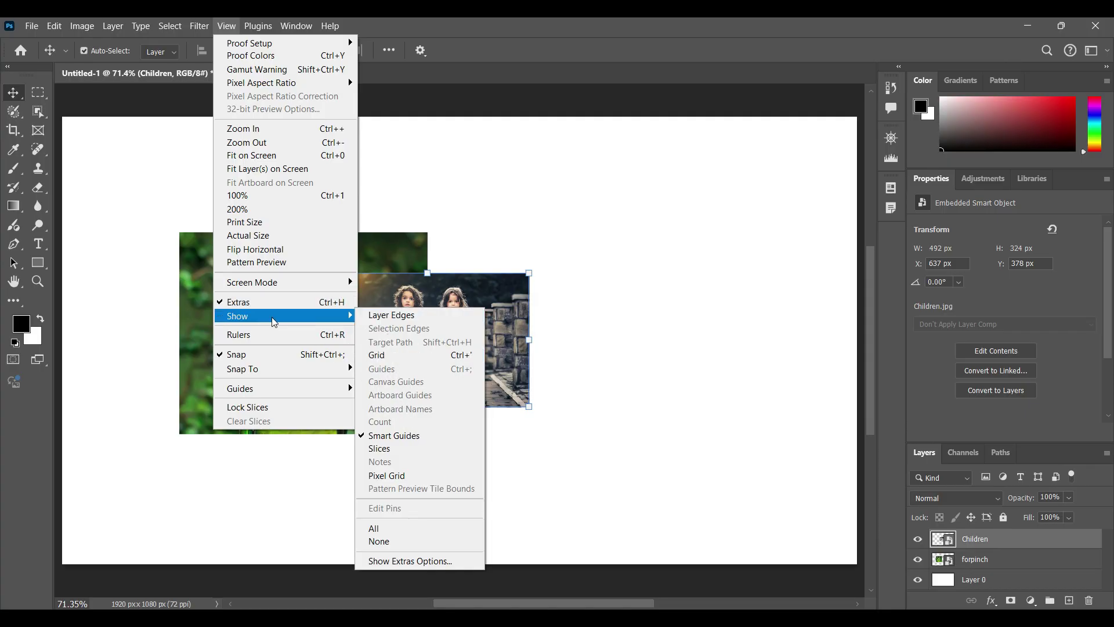
{"action": "left_click", "coordinate": [320, 311]}
{"action": "left_click", "coordinate": [422, 475]}
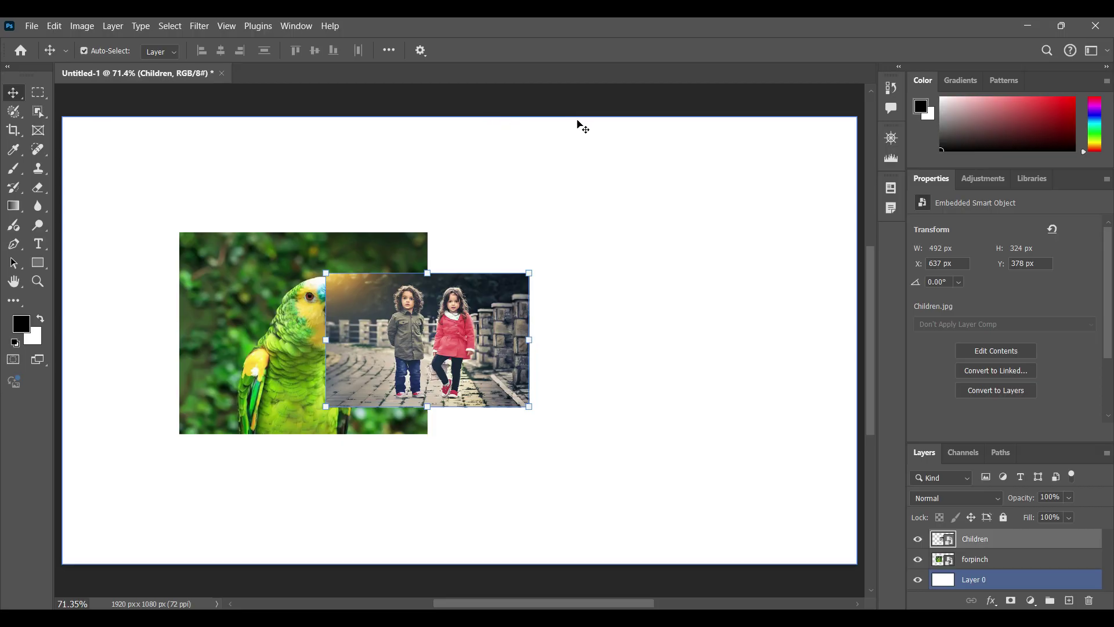
{"action": "left_click", "coordinate": [298, 315]}
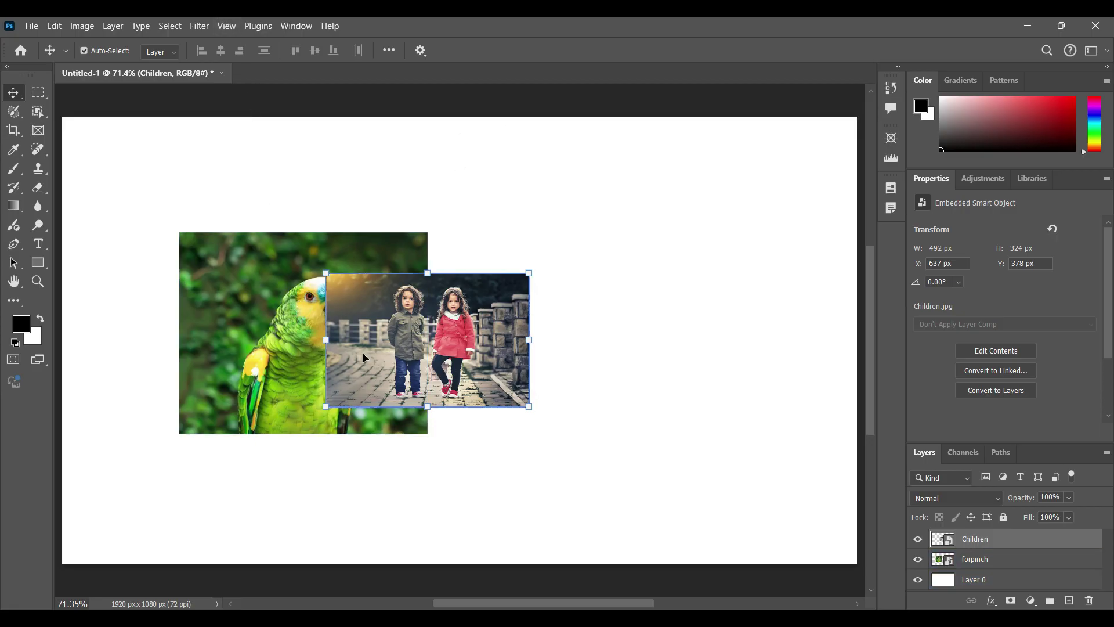
Step: Hide all view extras with Show > None, then switch Smart Guides back on
{"action": "left_click", "coordinate": [226, 27]}
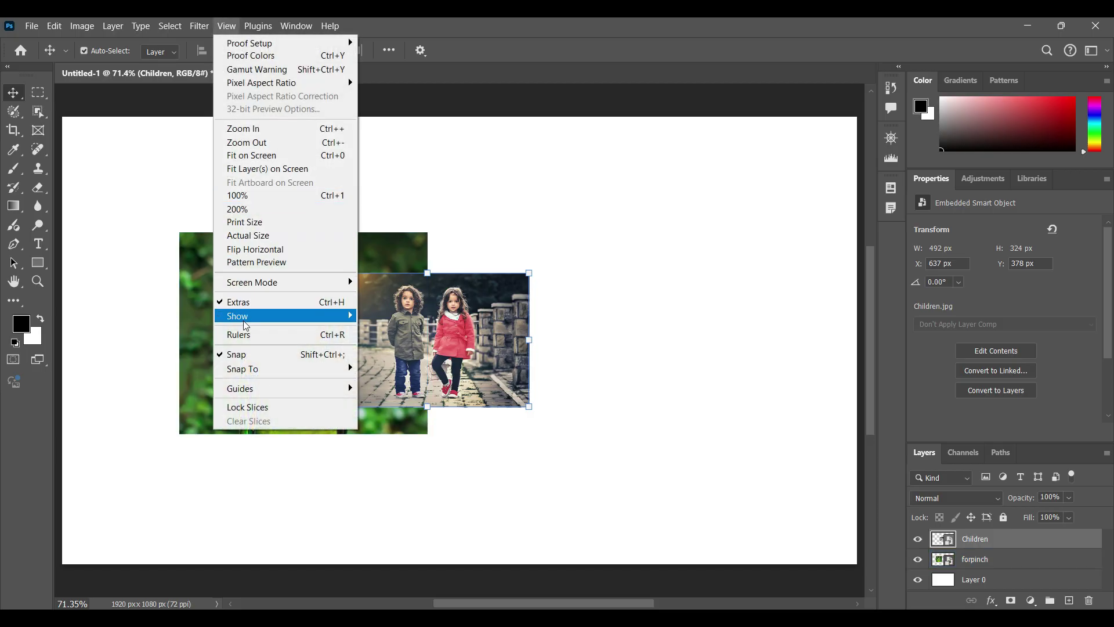
{"action": "mouse_move", "coordinate": [238, 315]}
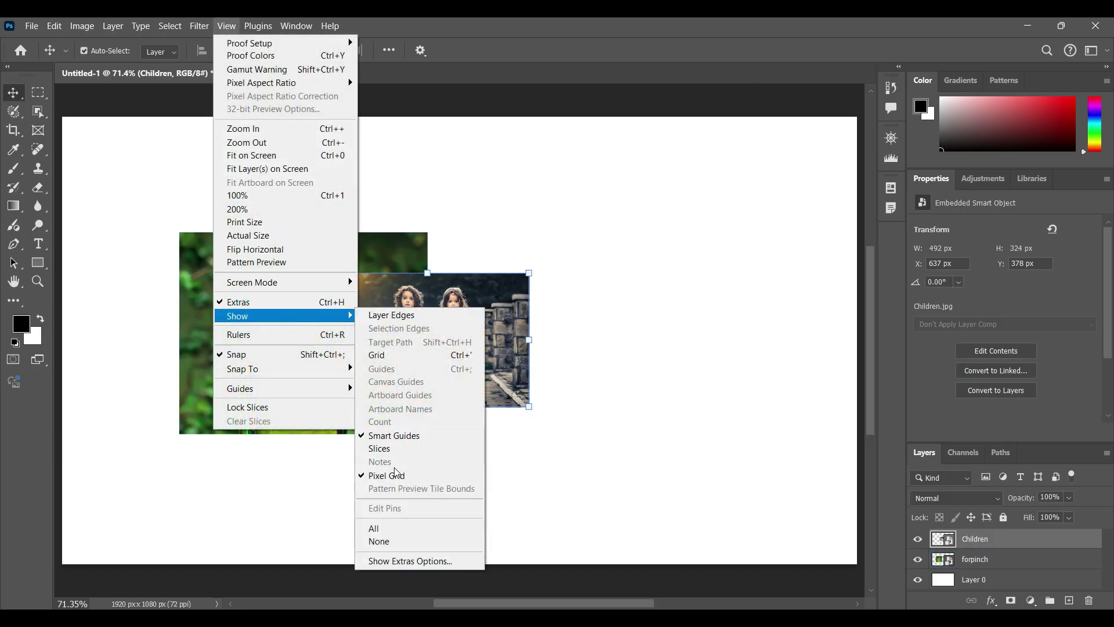
{"action": "left_click", "coordinate": [380, 541]}
{"action": "left_click", "coordinate": [228, 29]}
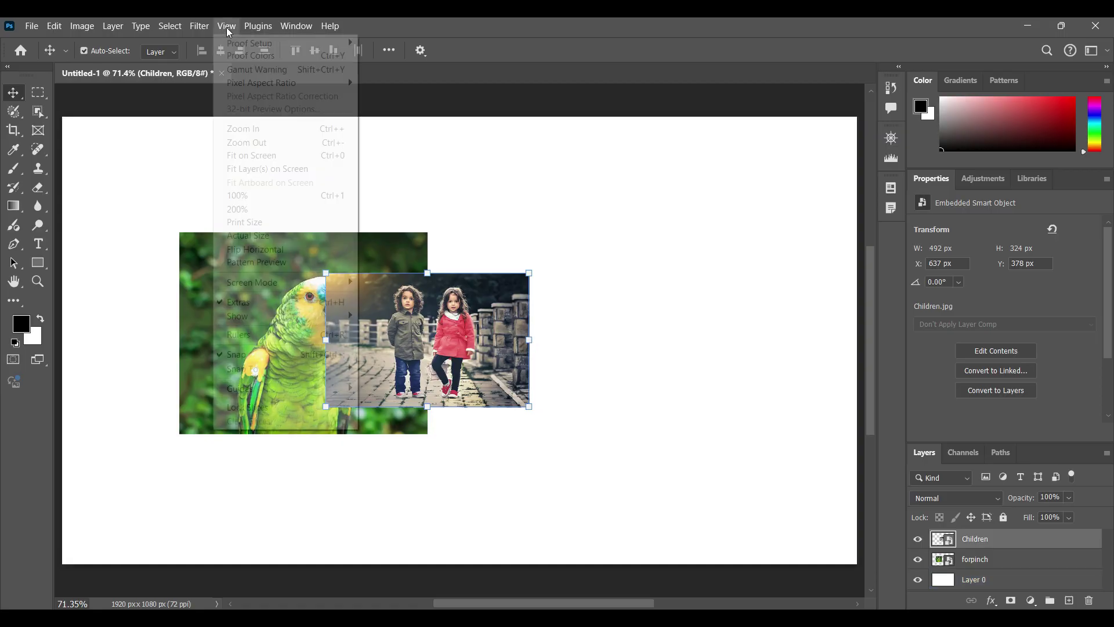
{"action": "left_click", "coordinate": [406, 436]}
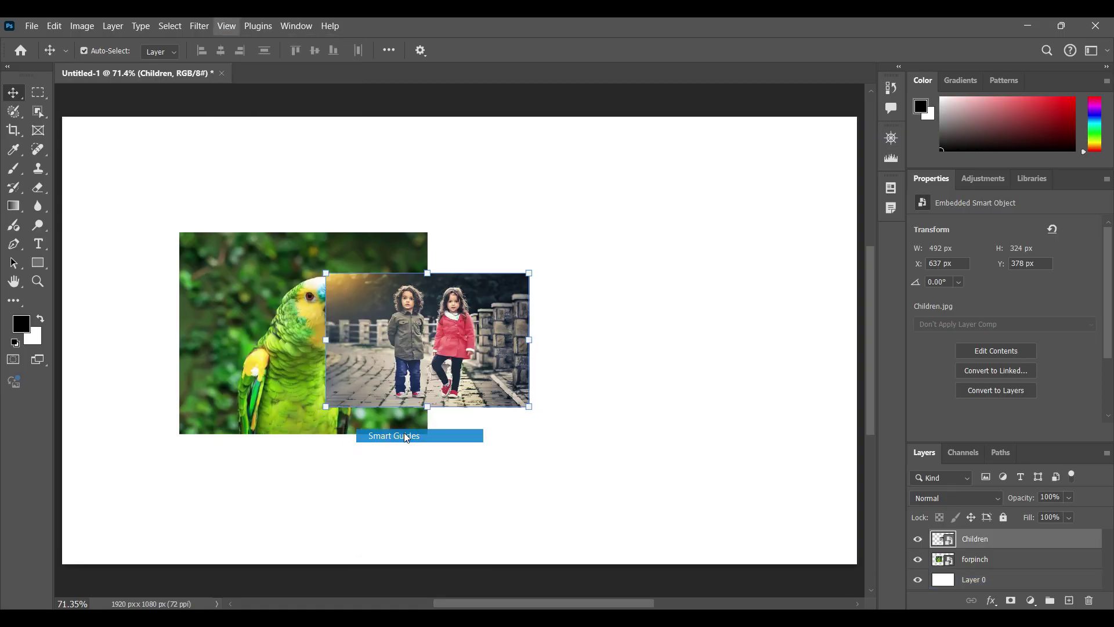
{"action": "left_click", "coordinate": [256, 26]}
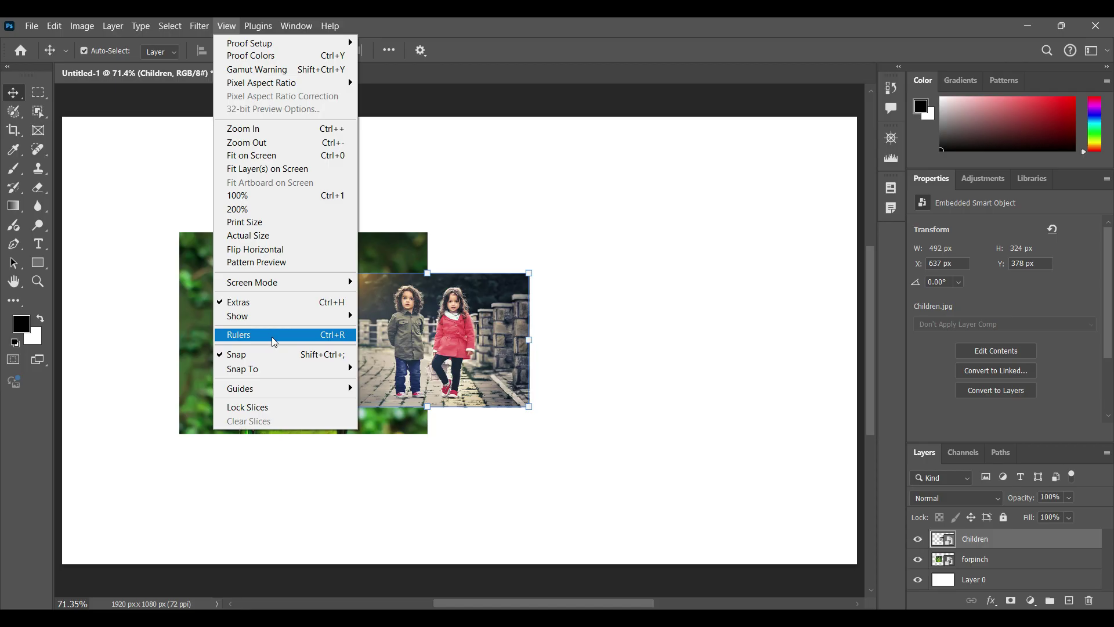
Step: Show rulers and Ctrl distance readouts, then zoom out to 66.67% to fit the canvas
{"action": "left_click", "coordinate": [274, 337]}
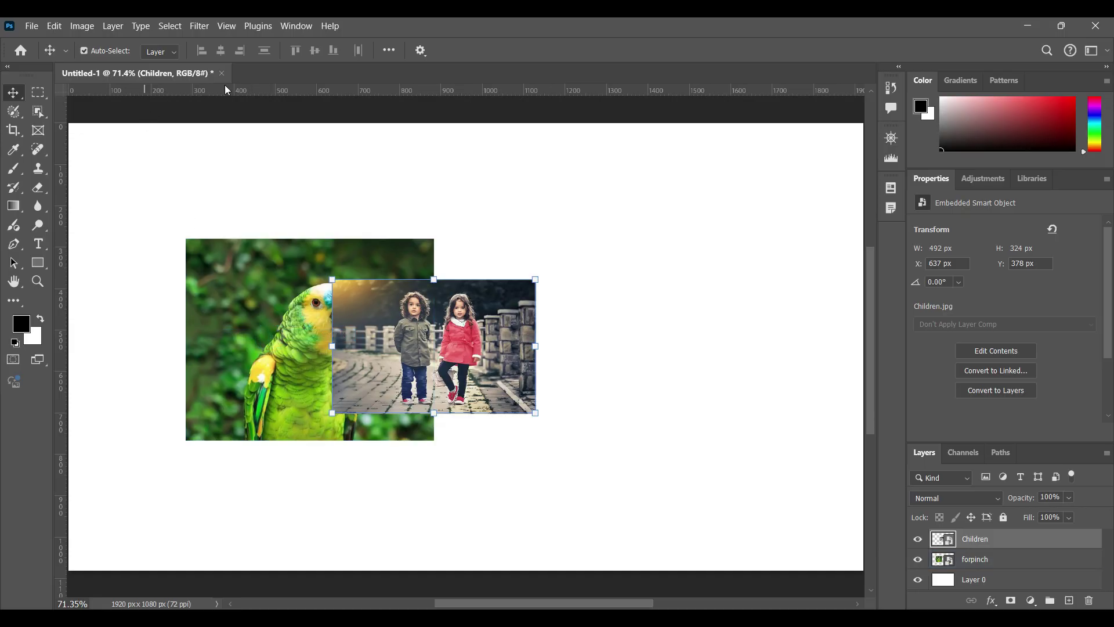
{"action": "key", "text": "ctrl"}
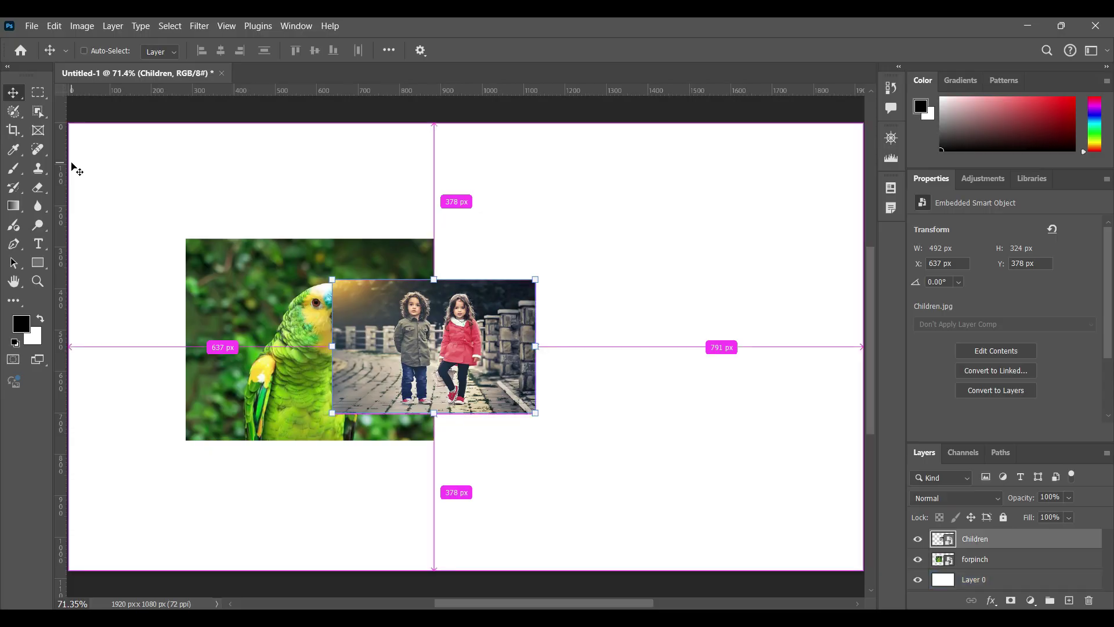
{"action": "key", "text": "ctrl+minus"}
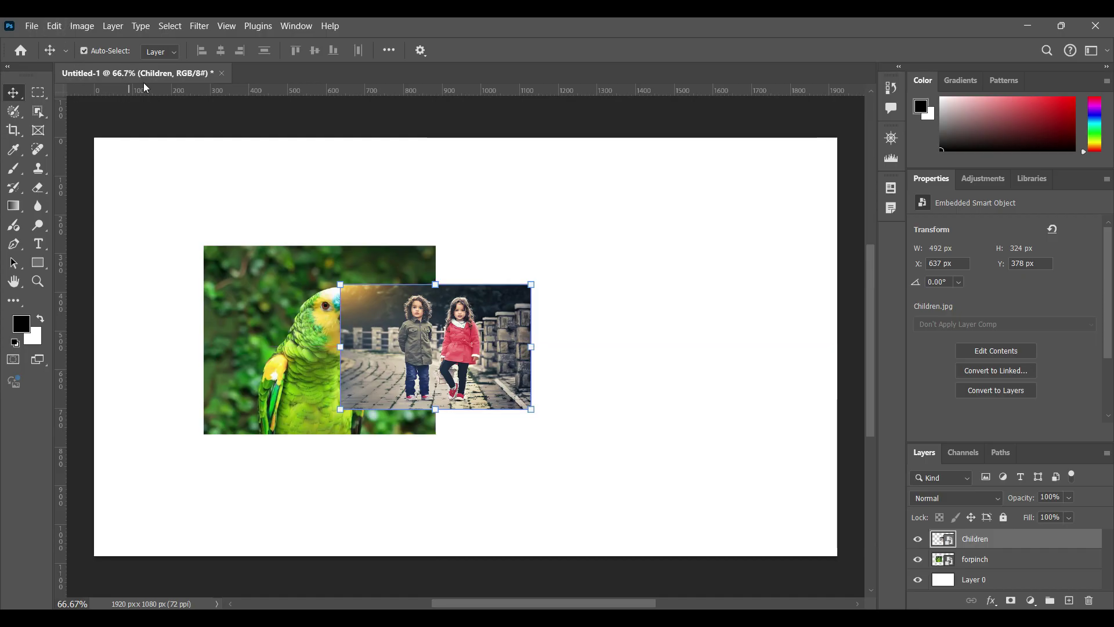
{"action": "left_click", "coordinate": [238, 27]}
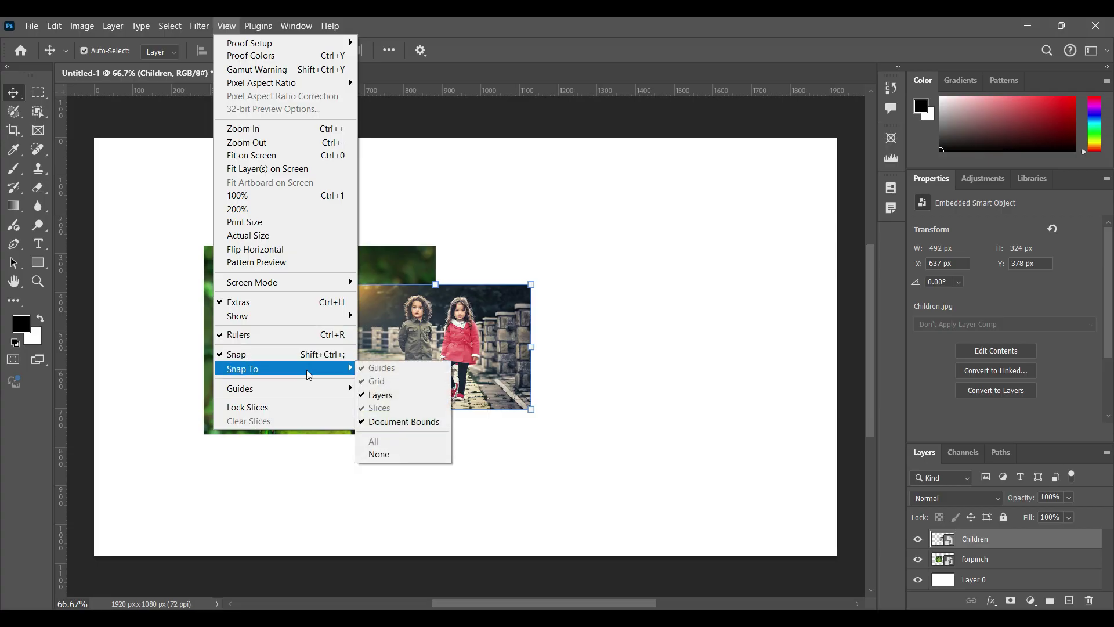
Step: Turn Snap off and move the Children photo freely onto clear canvas
{"action": "left_click", "coordinate": [235, 354]}
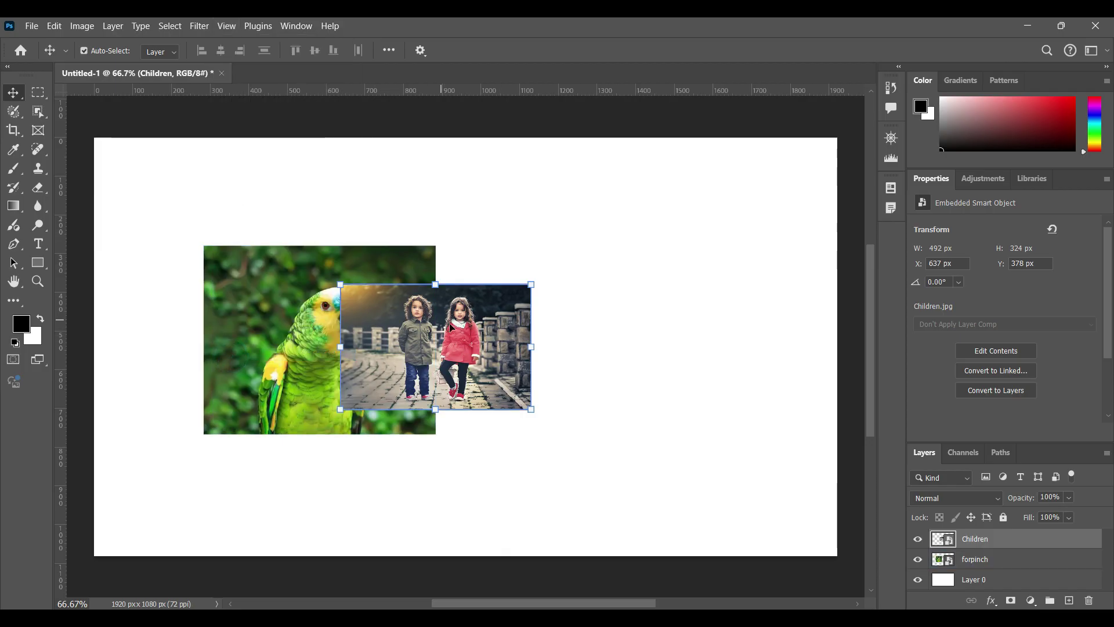
{"action": "left_click_drag", "start_coordinate": [450, 327], "coordinate": [584, 297]}
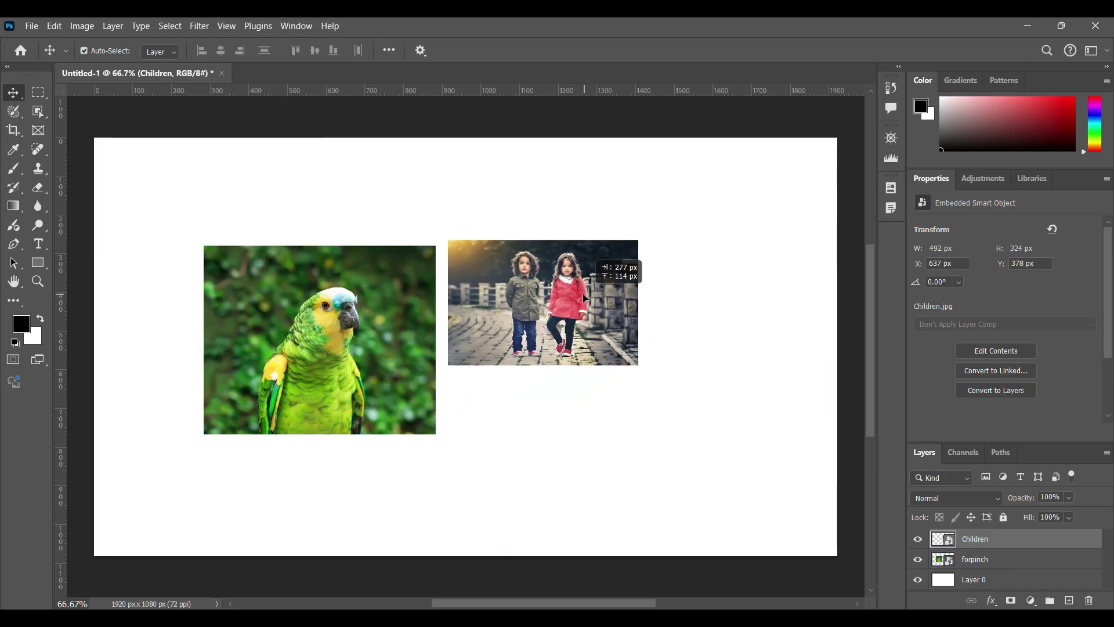
{"action": "mouse_move", "coordinate": [584, 297]}
{"action": "left_mouse_down"}
{"action": "mouse_move", "coordinate": [585, 311]}
{"action": "mouse_move", "coordinate": [564, 307]}
{"action": "mouse_move", "coordinate": [600, 325]}
{"action": "left_mouse_up"}
Step: Turn Snap on and snap Children flush against the parrot's right edge, tops aligned
{"action": "left_click", "coordinate": [226, 26]}
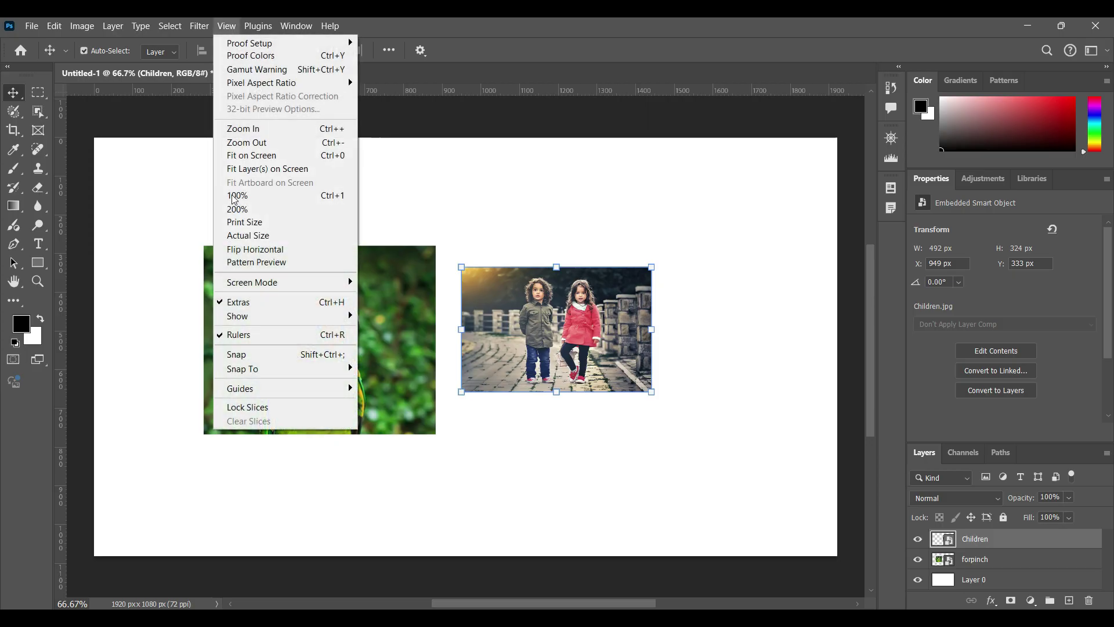
{"action": "left_click", "coordinate": [231, 362]}
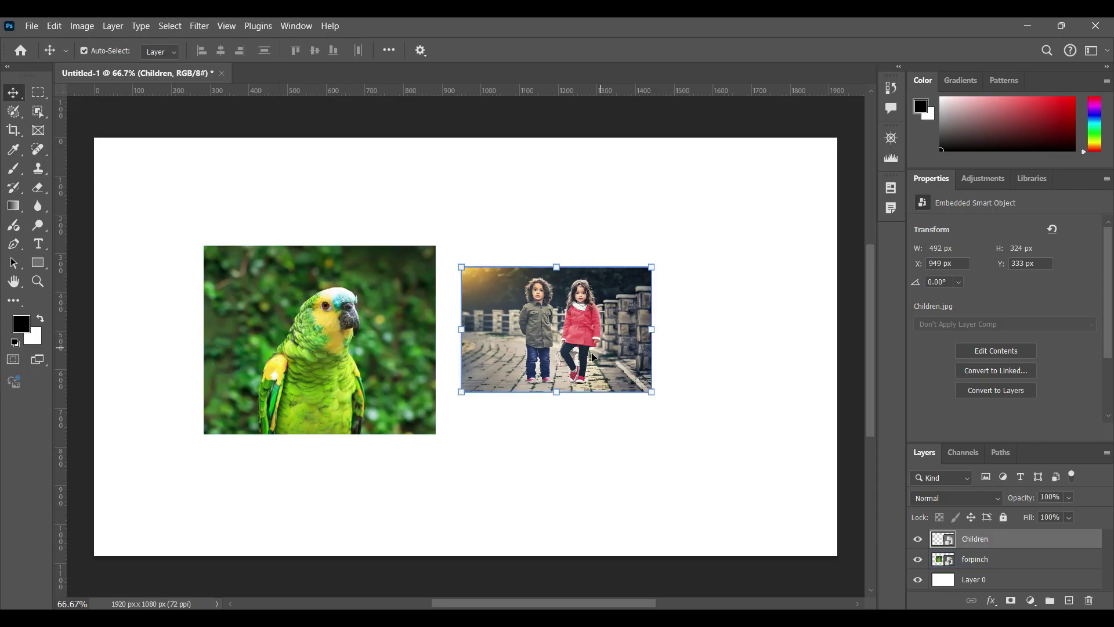
{"action": "mouse_move", "coordinate": [601, 353]}
{"action": "left_mouse_down"}
{"action": "mouse_move", "coordinate": [575, 348]}
{"action": "mouse_move", "coordinate": [590, 361]}
{"action": "mouse_move", "coordinate": [576, 375]}
{"action": "mouse_move", "coordinate": [577, 329]}
{"action": "left_mouse_up"}
{"action": "left_click", "coordinate": [226, 26]}
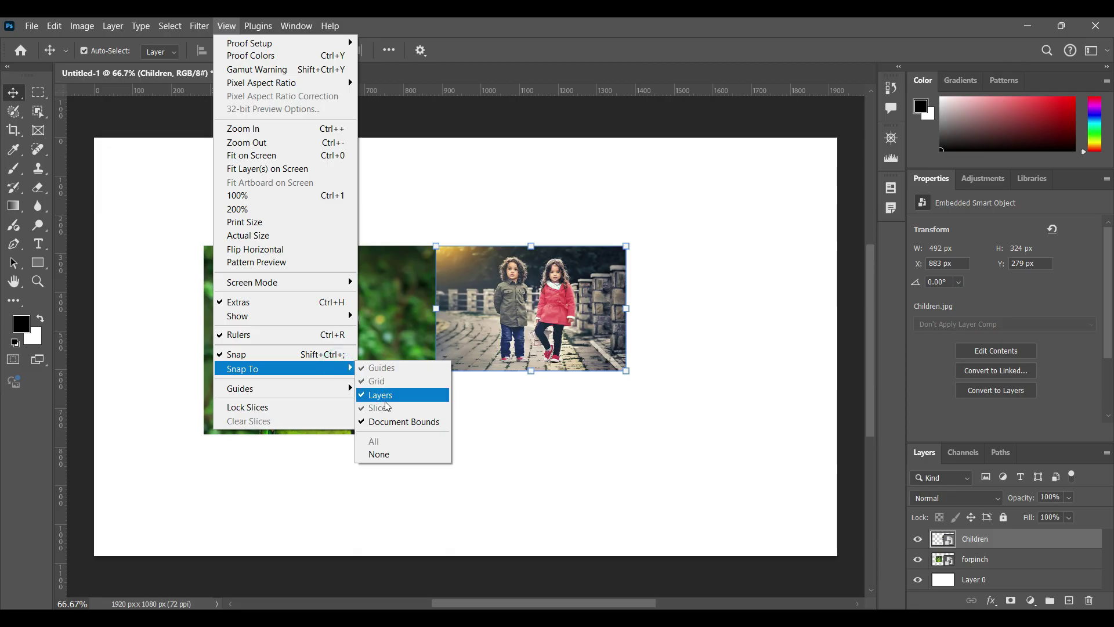
{"action": "mouse_move", "coordinate": [240, 388]}
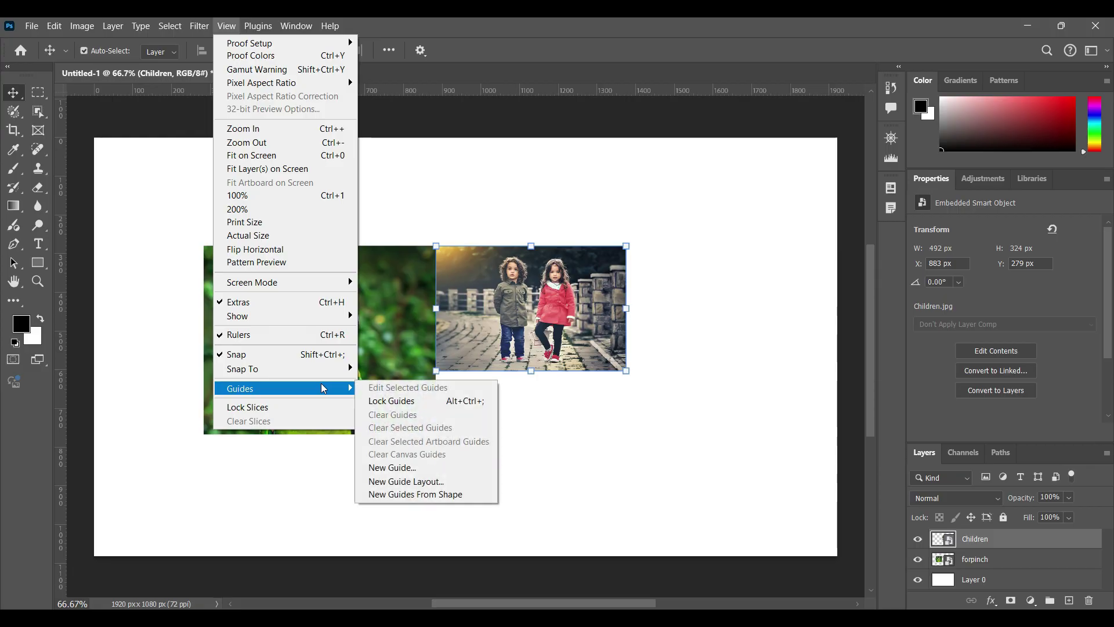
{"action": "left_click", "coordinate": [323, 388]}
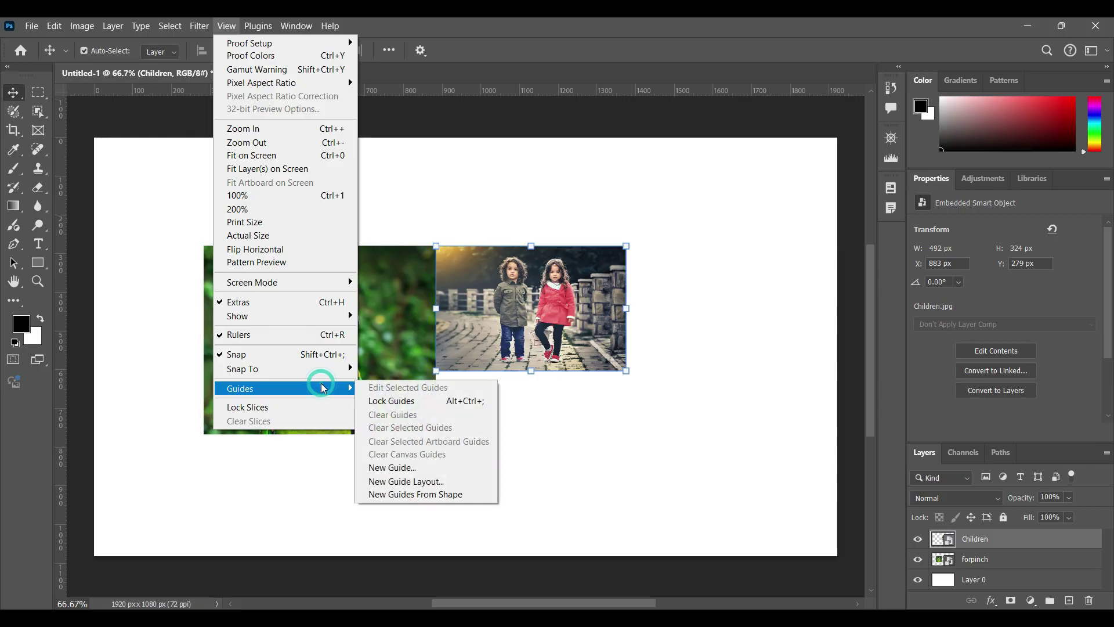
{"action": "left_click", "coordinate": [369, 469]}
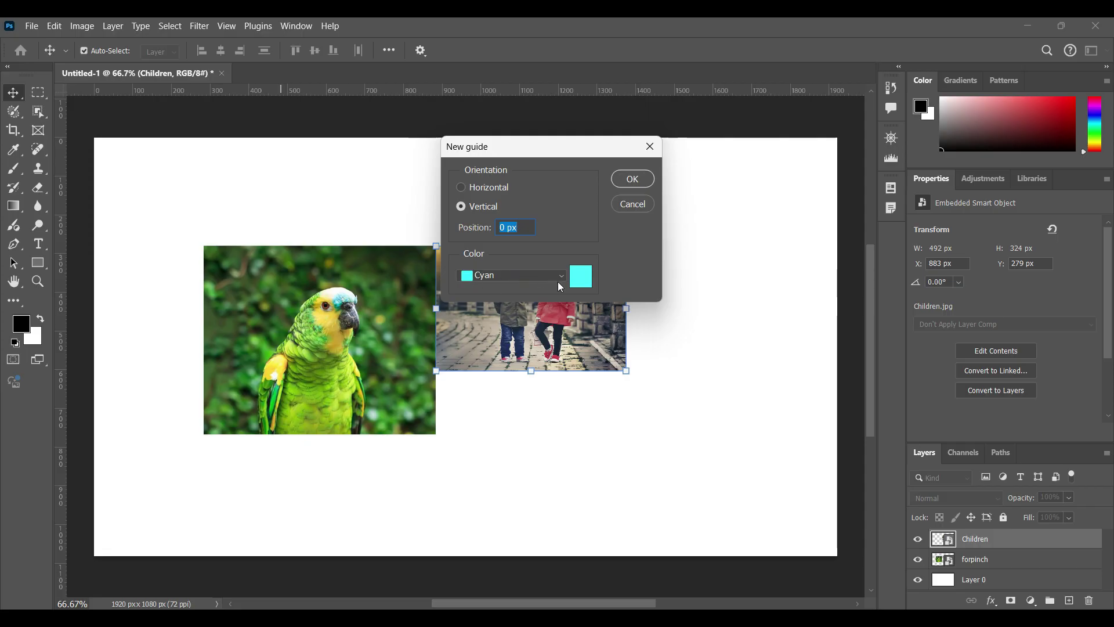
{"action": "left_click", "coordinate": [585, 285]}
{"action": "left_click", "coordinate": [528, 225]}
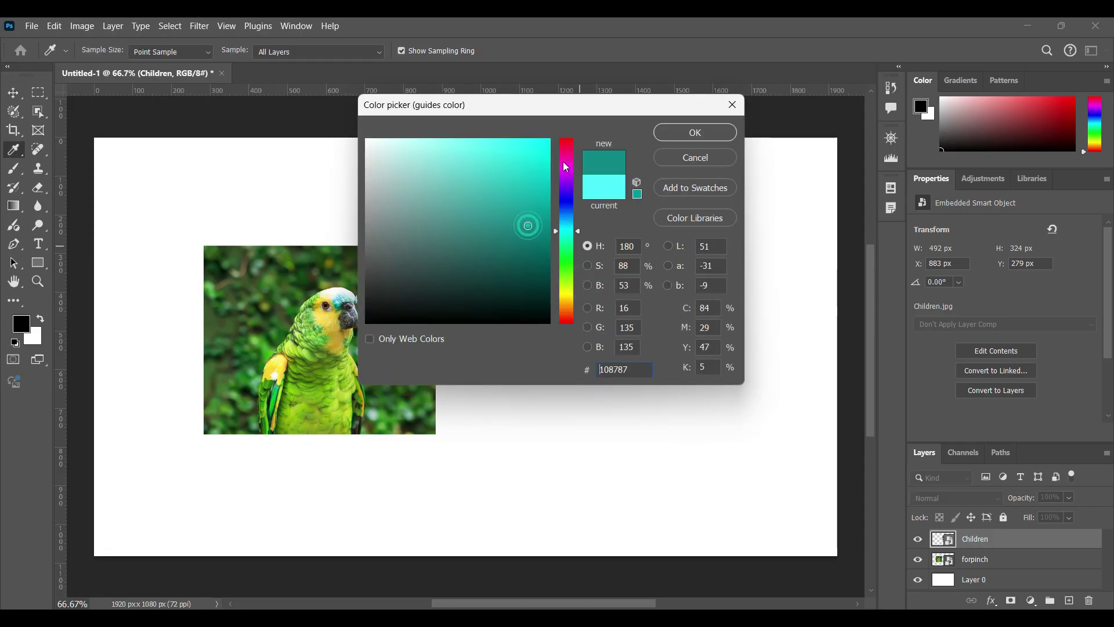
{"action": "left_click", "coordinate": [571, 152]}
{"action": "left_click", "coordinate": [515, 156]}
{"action": "left_click", "coordinate": [695, 137]}
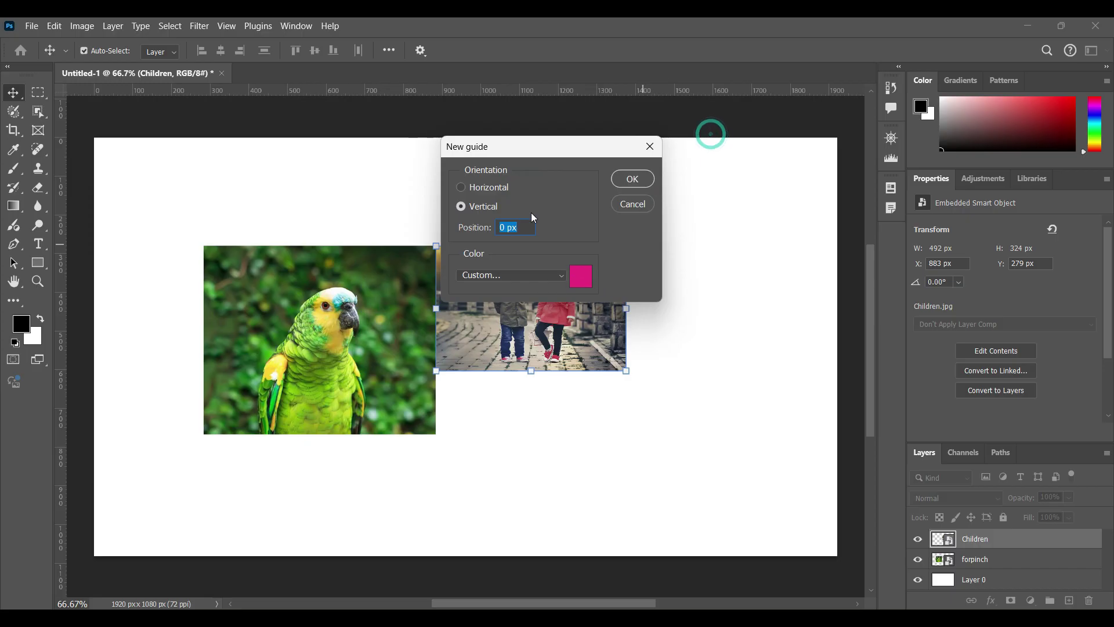
{"action": "left_click", "coordinate": [461, 188]}
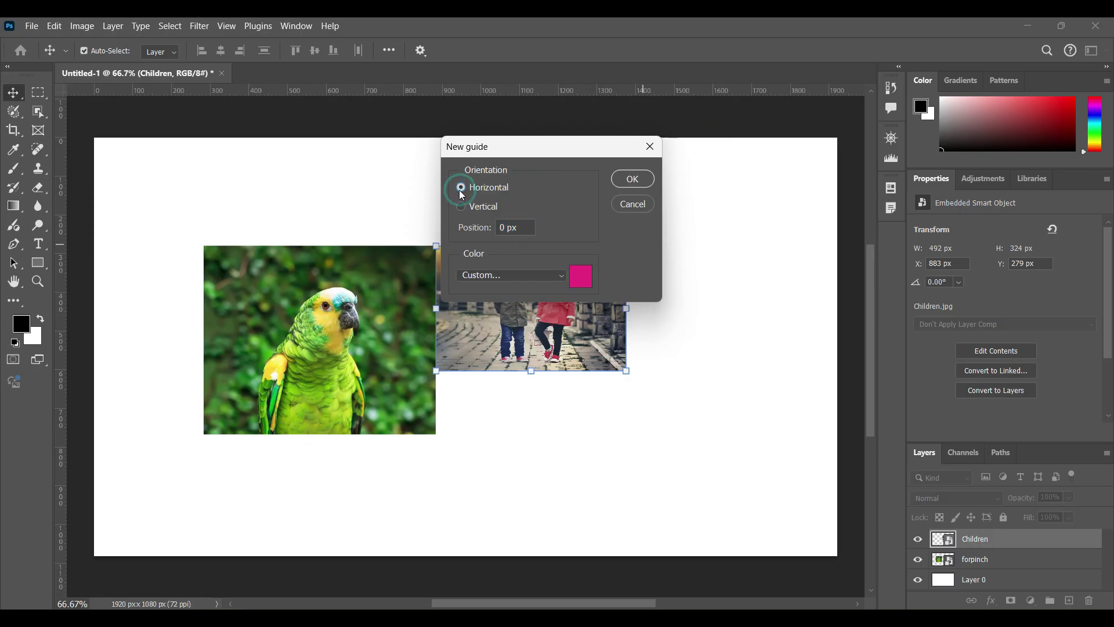
{"action": "left_click", "coordinate": [633, 203]}
{"action": "key", "text": "ctrl+h"}
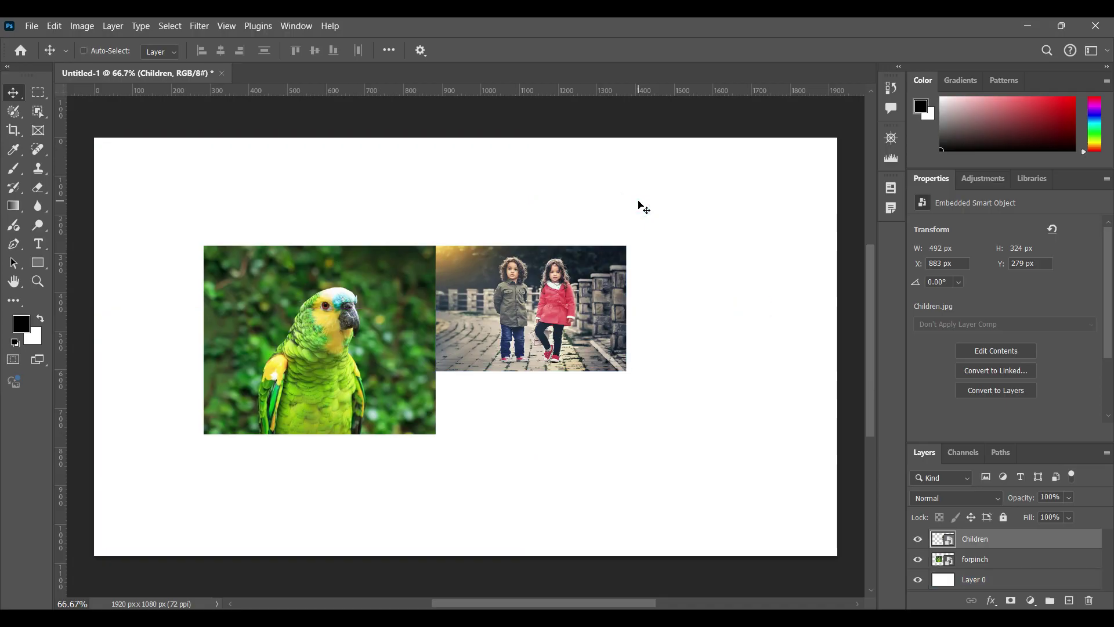
{"action": "key", "text": "ctrl"}
{"action": "left_click", "coordinate": [225, 26]}
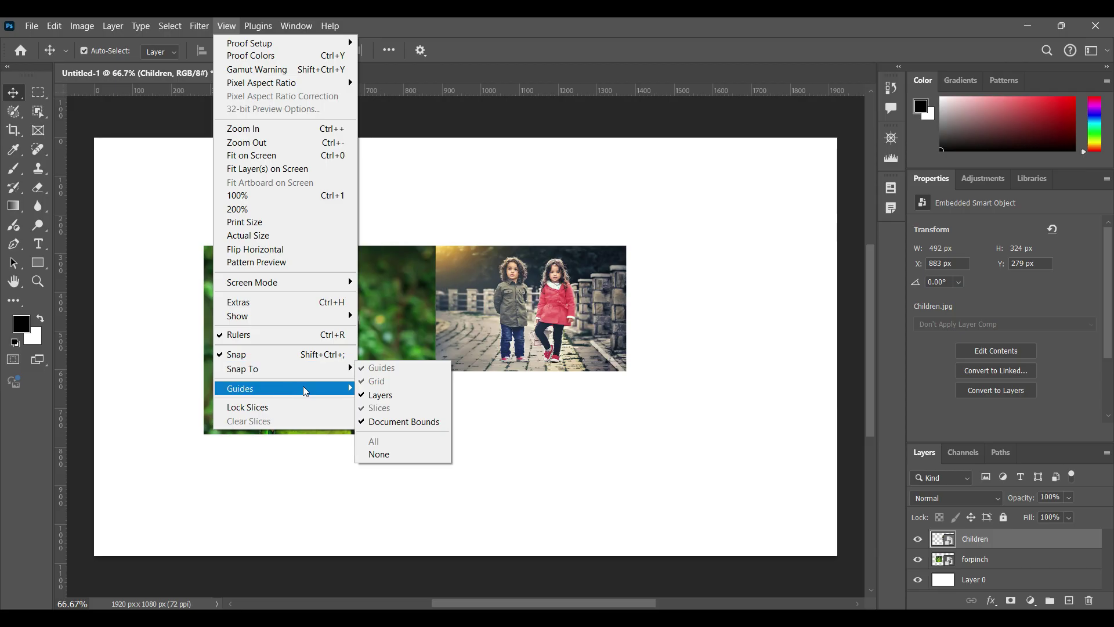
{"action": "mouse_move", "coordinate": [241, 388]}
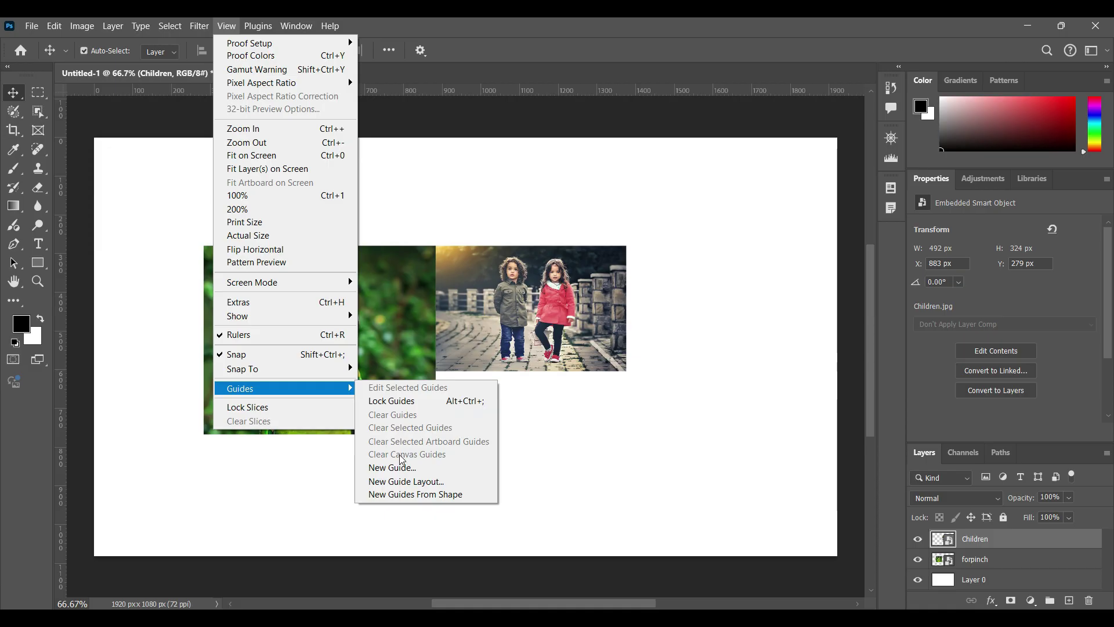
Step: Create a new vertical guide at position 10 px
{"action": "left_click", "coordinate": [398, 467]}
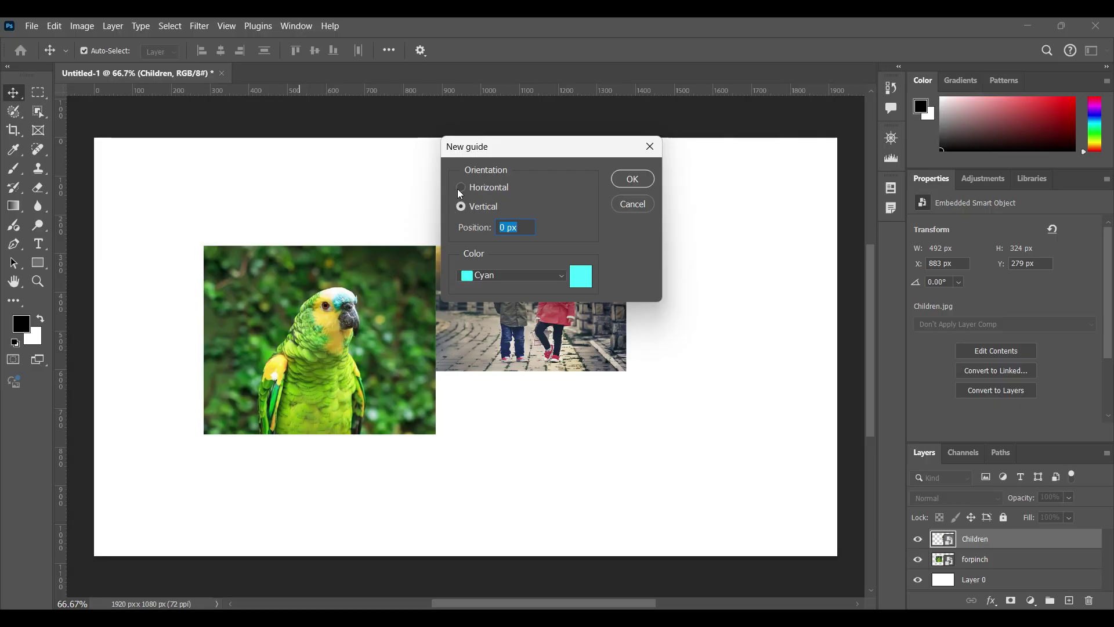
{"action": "double_click", "coordinate": [521, 230]}
{"action": "type", "text": "10"}
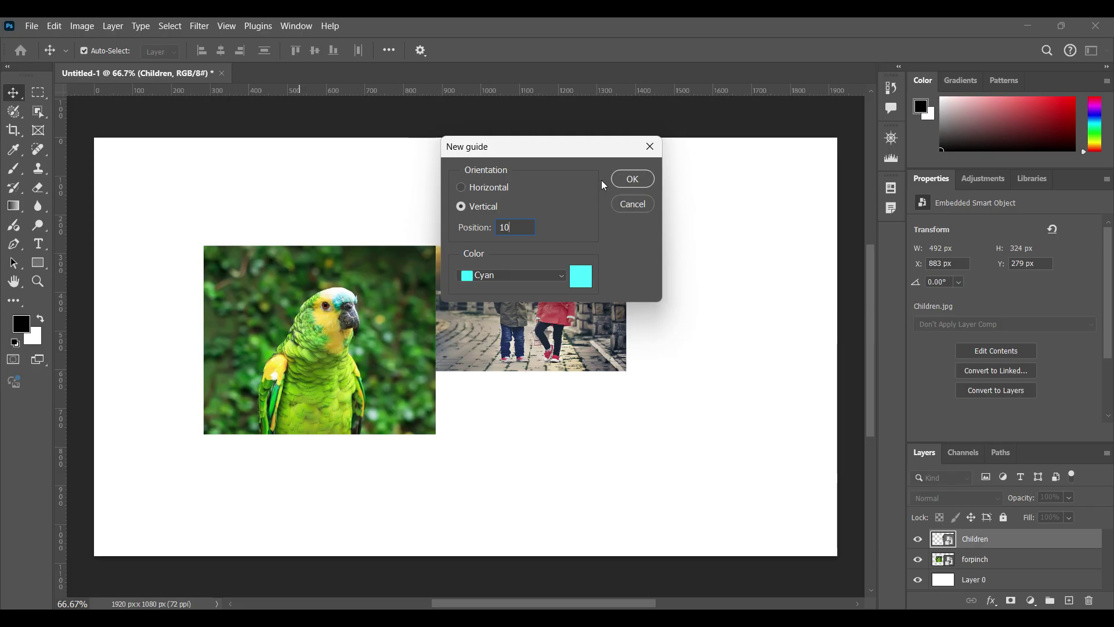
{"action": "left_click", "coordinate": [624, 184]}
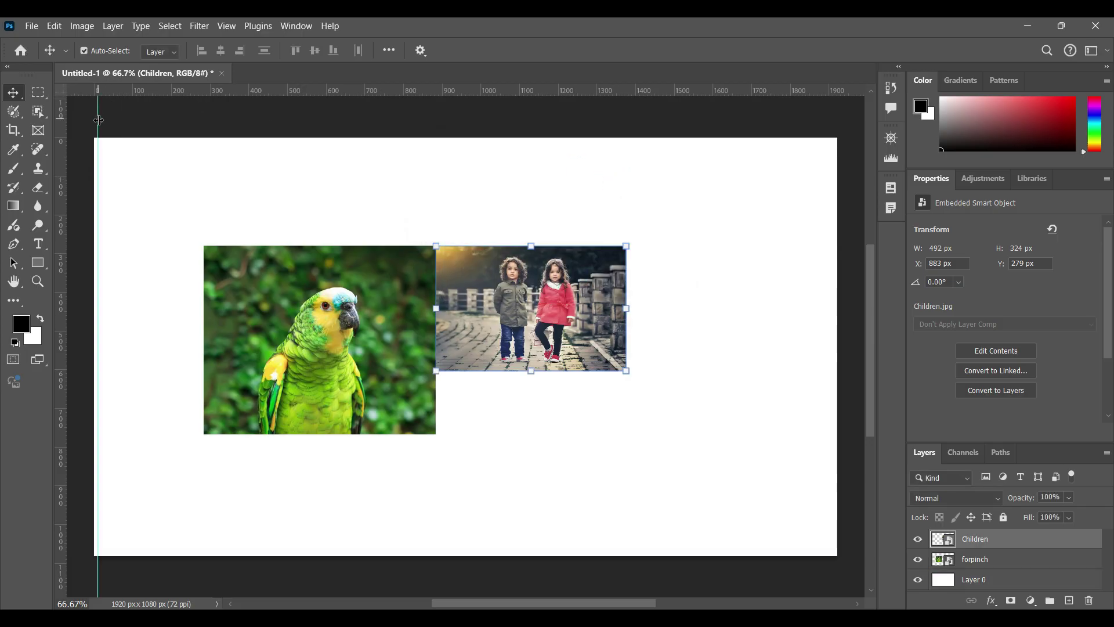
Step: Place vertical guides on the parrot photo's left and right edges
{"action": "left_click_drag", "start_coordinate": [98, 119], "coordinate": [203, 134]}
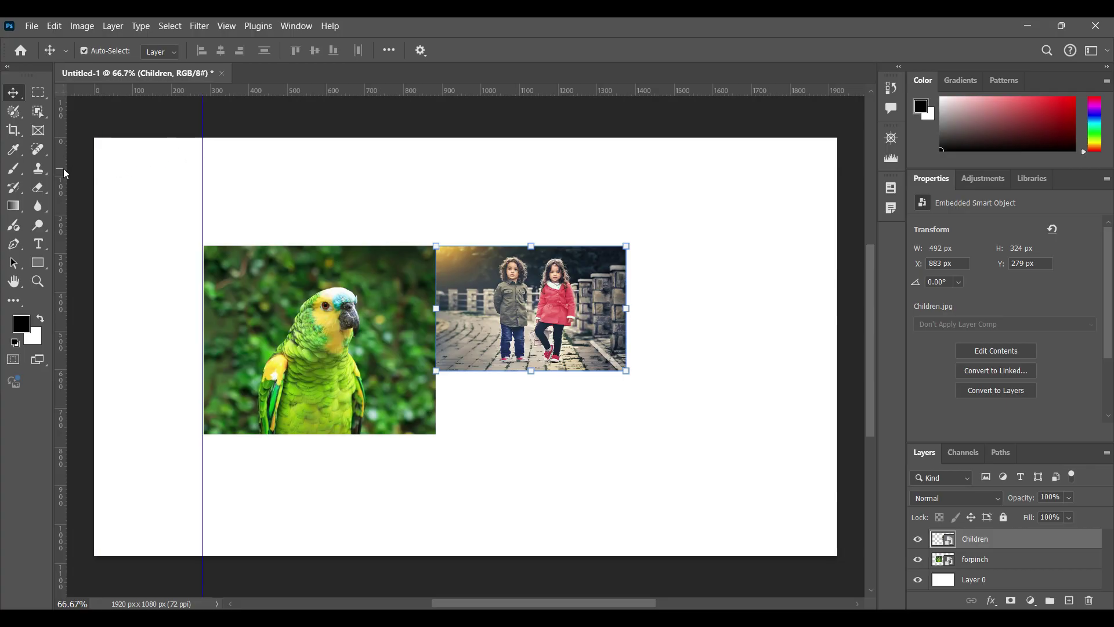
{"action": "left_click_drag", "start_coordinate": [64, 208], "coordinate": [244, 231]}
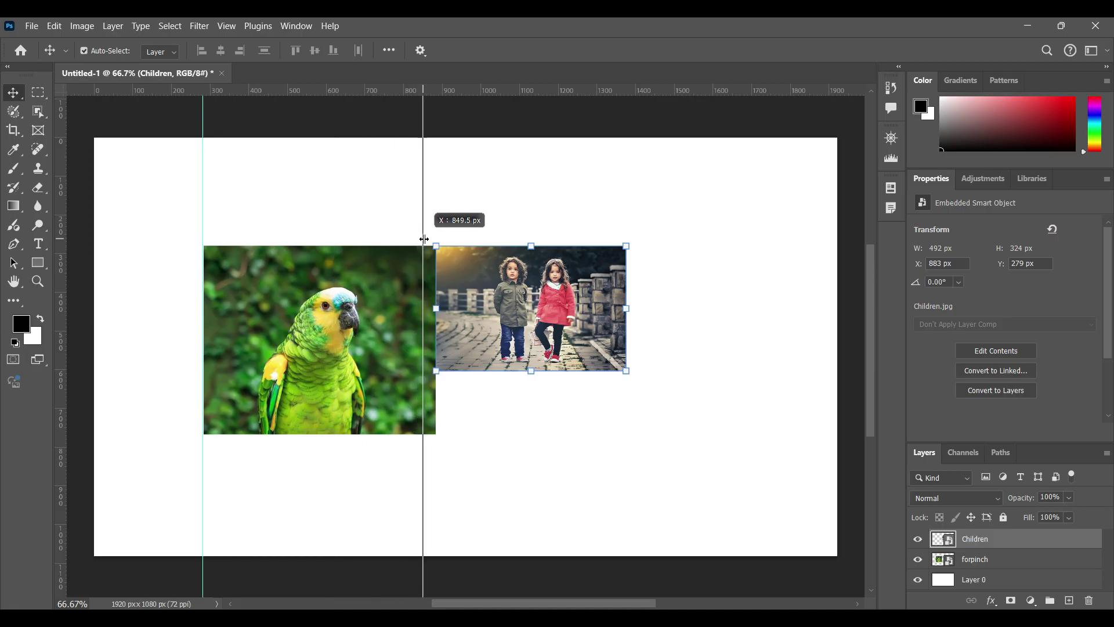
{"action": "left_click_drag", "start_coordinate": [244, 231], "coordinate": [436, 236]}
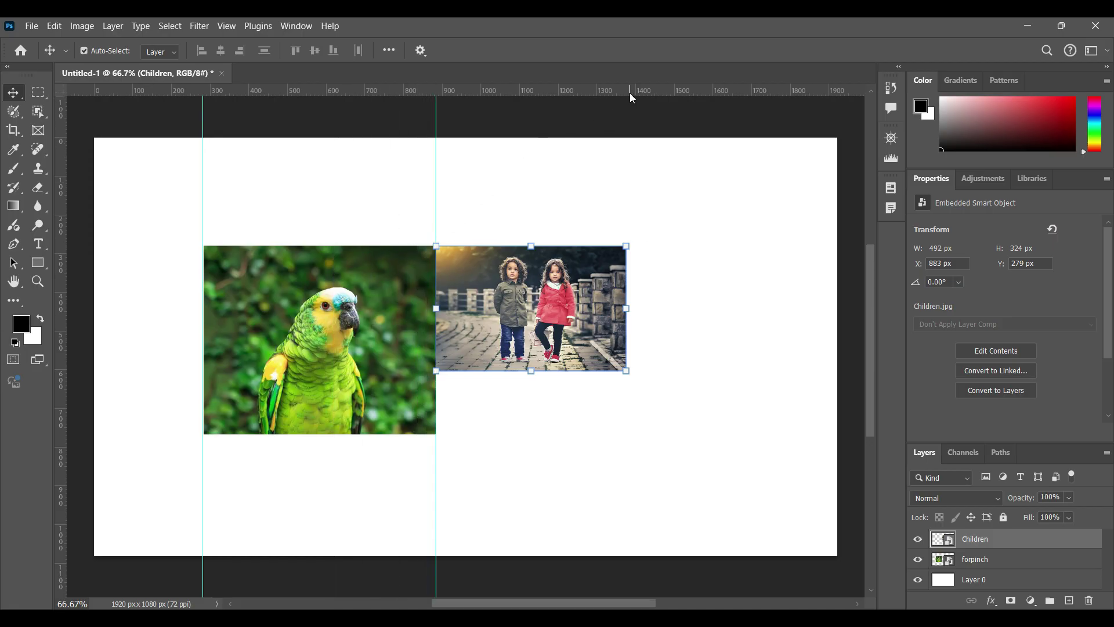
Step: Add horizontal guides along the photos' tops and the Children photo's bottom, then select the bottom guide
{"action": "mouse_move", "coordinate": [631, 95]}
{"action": "left_mouse_down"}
{"action": "mouse_move", "coordinate": [636, 246]}
{"action": "mouse_move", "coordinate": [647, 245]}
{"action": "left_mouse_up"}
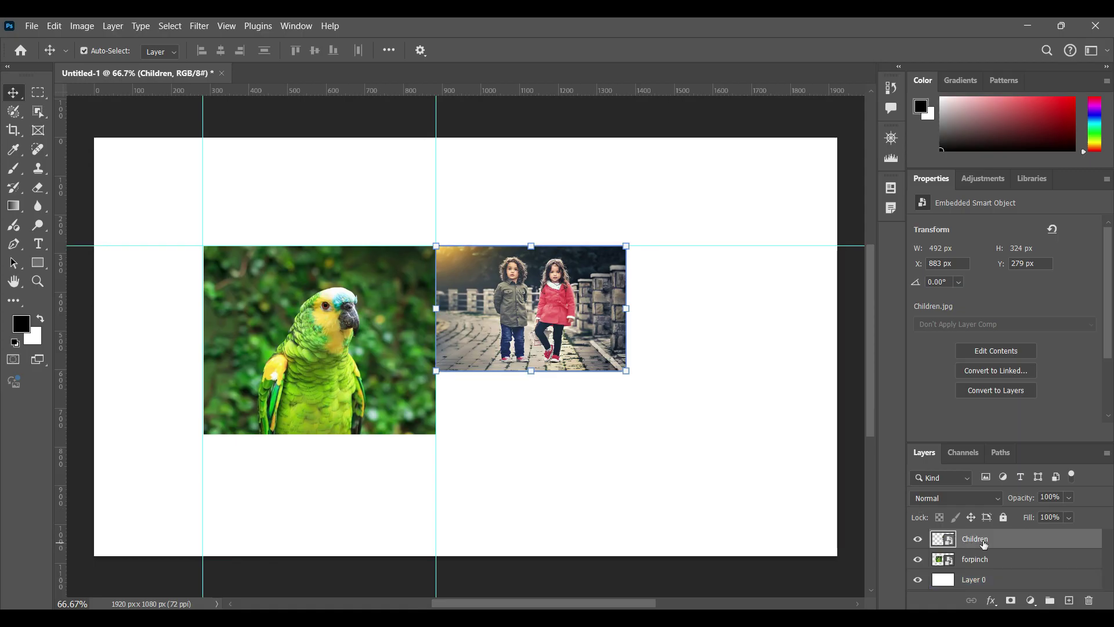
{"action": "mouse_move", "coordinate": [1015, 443]}
{"action": "left_mouse_down"}
{"action": "mouse_move", "coordinate": [1016, 306]}
{"action": "mouse_move", "coordinate": [997, 304]}
{"action": "left_mouse_up"}
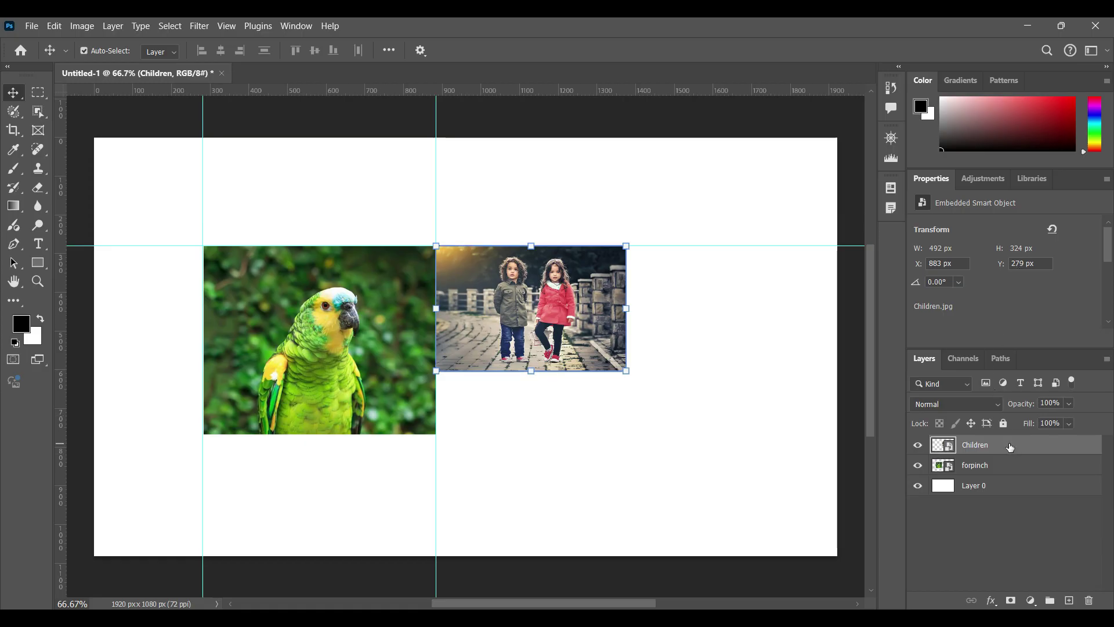
{"action": "mouse_move", "coordinate": [579, 88]}
{"action": "left_mouse_down"}
{"action": "mouse_move", "coordinate": [579, 139]}
{"action": "mouse_move", "coordinate": [660, 369]}
{"action": "left_mouse_up"}
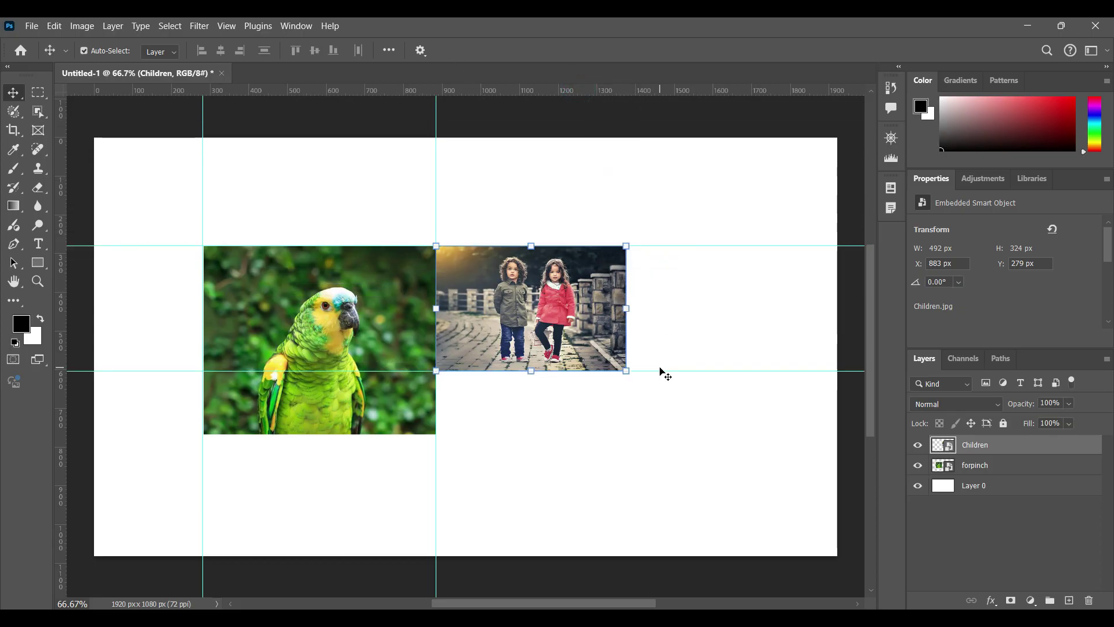
{"action": "left_click", "coordinate": [678, 372]}
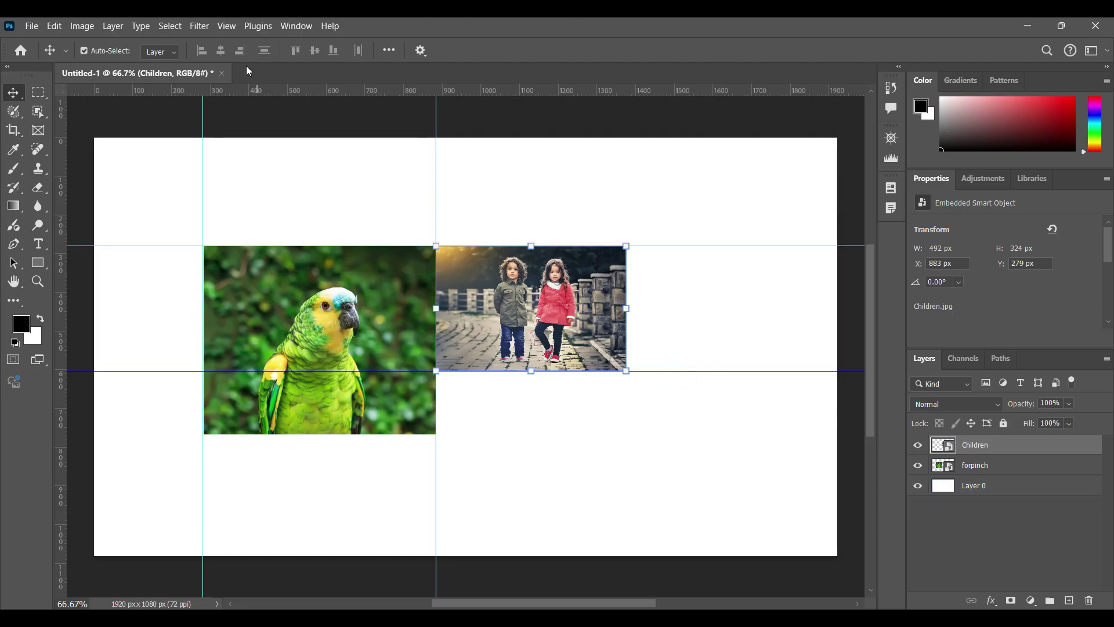
{"action": "left_click", "coordinate": [226, 25]}
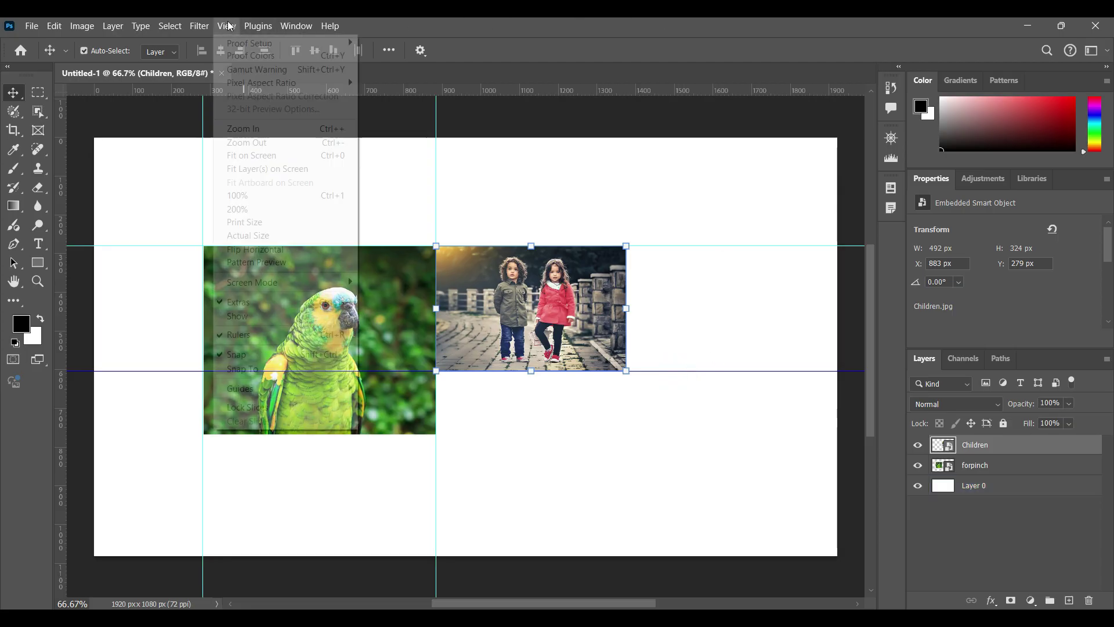
Step: Recolour the Children photo's bottom guide purple (#ca2add) in Edit Selected Guides
{"action": "left_click", "coordinate": [273, 384]}
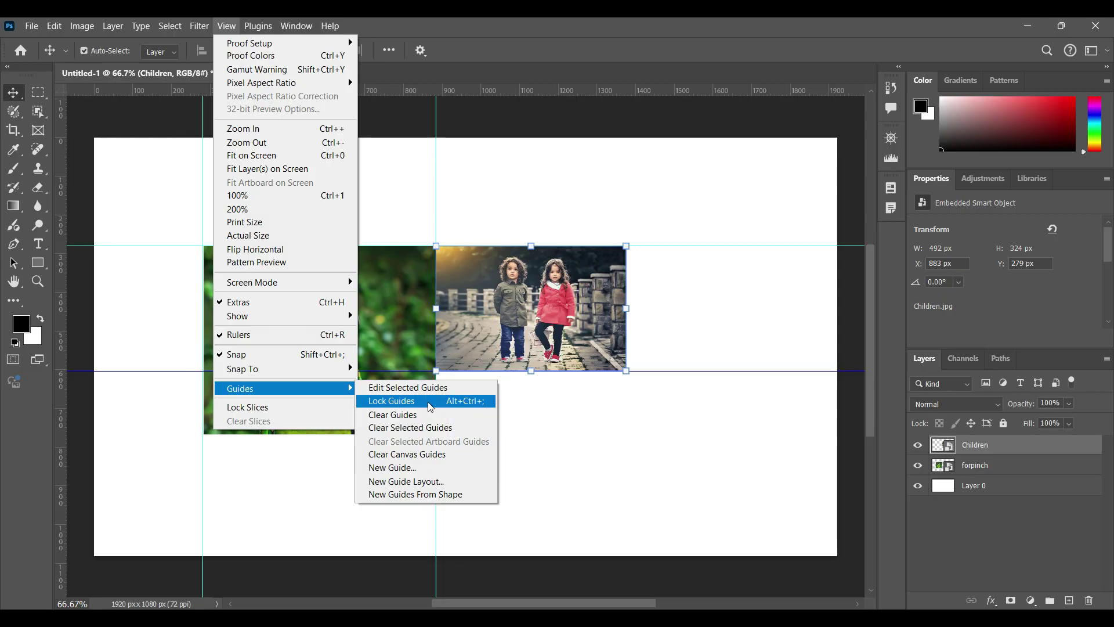
{"action": "left_click", "coordinate": [418, 384]}
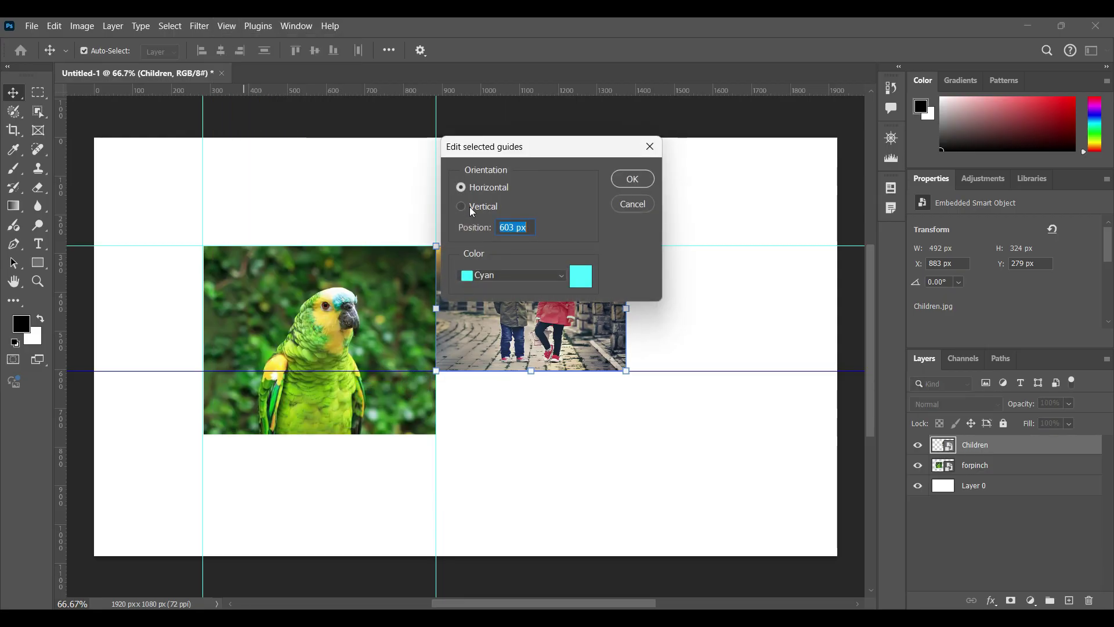
{"action": "left_click", "coordinate": [592, 286]}
{"action": "left_click", "coordinate": [540, 217]}
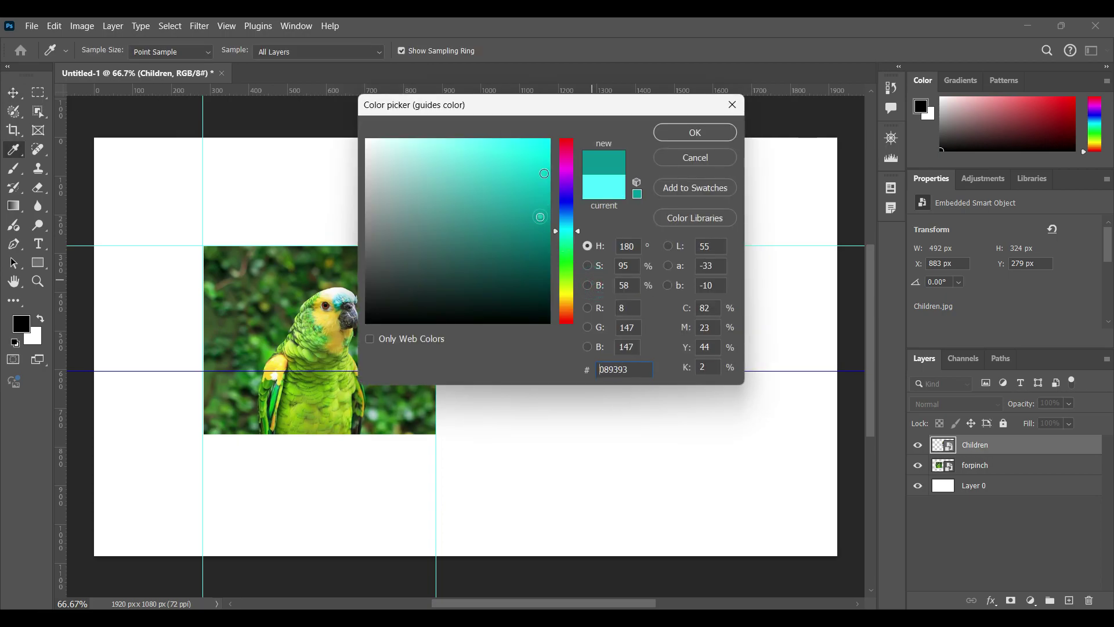
{"action": "left_click", "coordinate": [416, 274]}
{"action": "left_click_drag", "start_coordinate": [567, 232], "coordinate": [566, 269]}
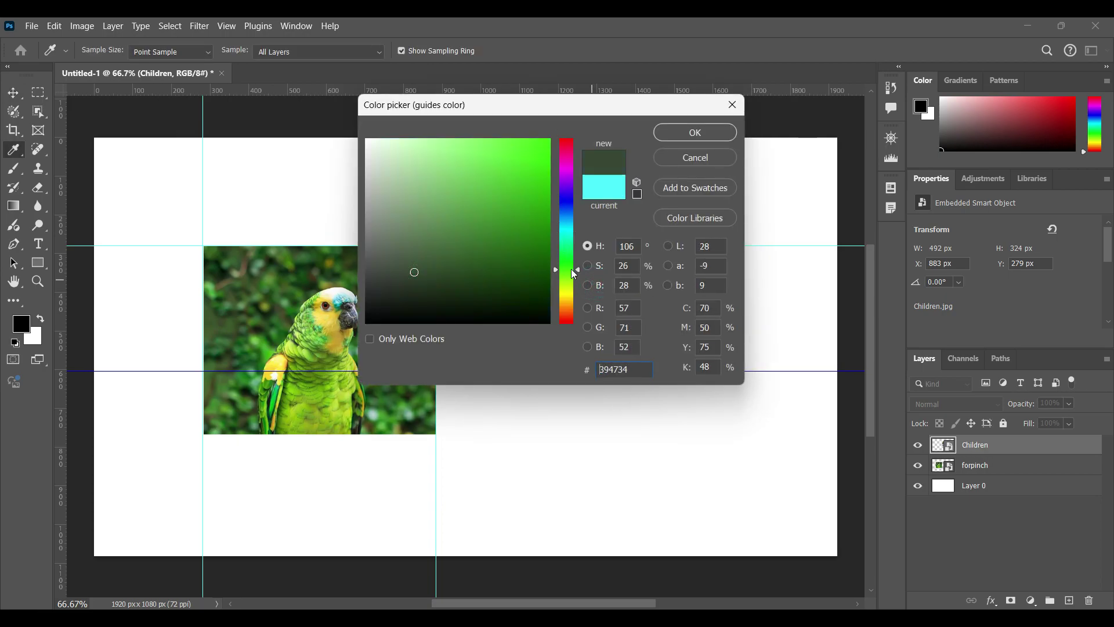
{"action": "left_click", "coordinate": [518, 163]}
{"action": "left_click_drag", "start_coordinate": [567, 205], "coordinate": [567, 174]}
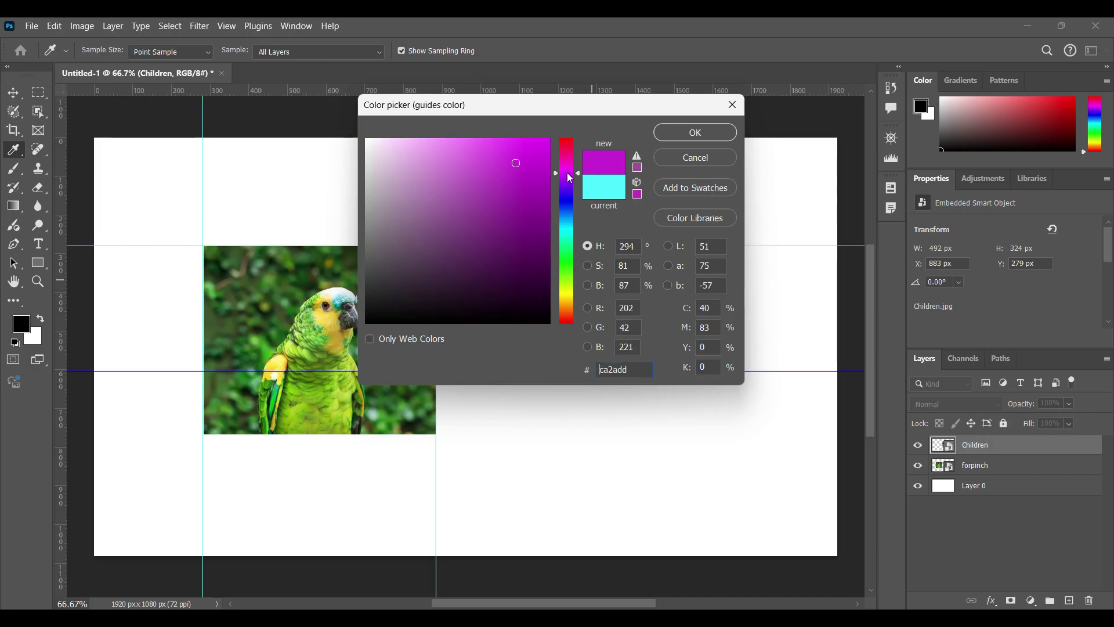
{"action": "left_click", "coordinate": [515, 179]}
{"action": "left_click", "coordinate": [695, 132]}
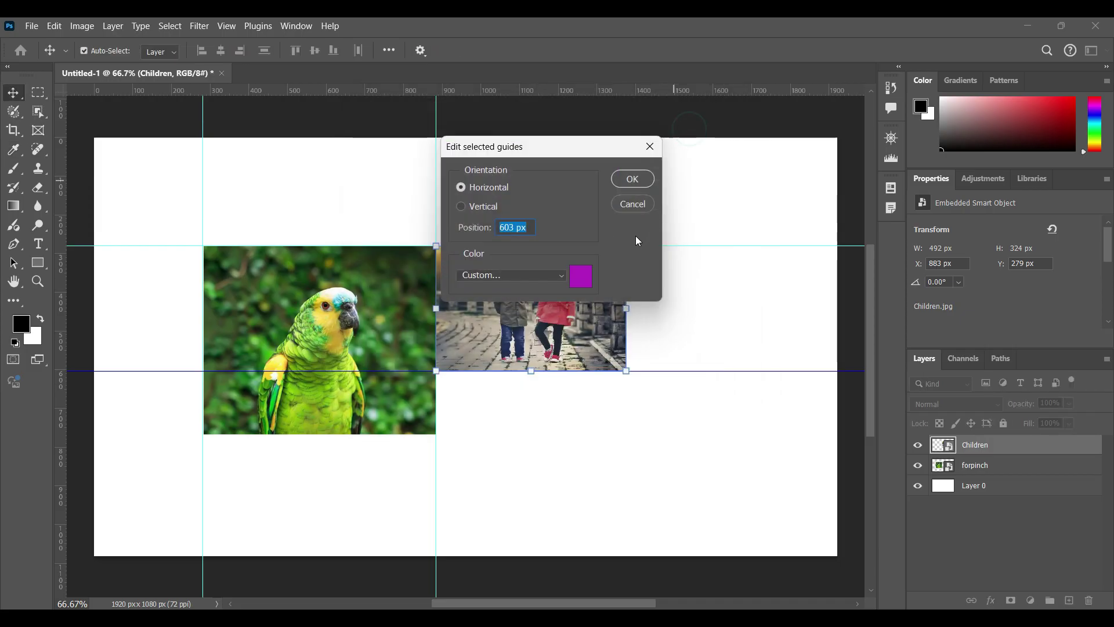
{"action": "left_click", "coordinate": [627, 180]}
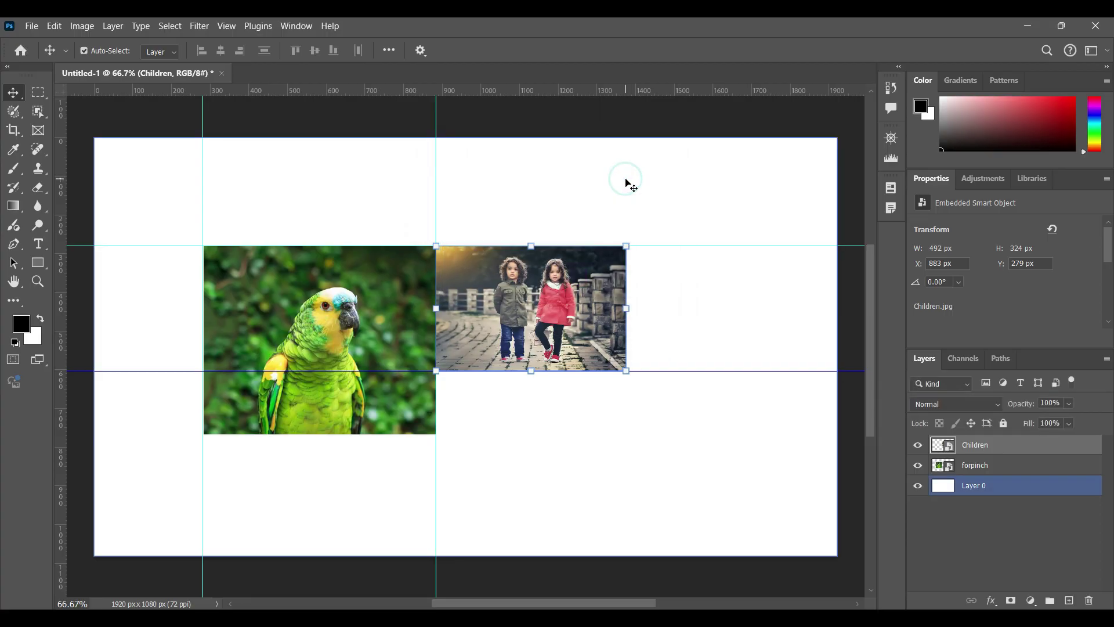
Step: Lock the guides, then unlock them again via View > Guides
{"action": "left_click", "coordinate": [692, 374]}
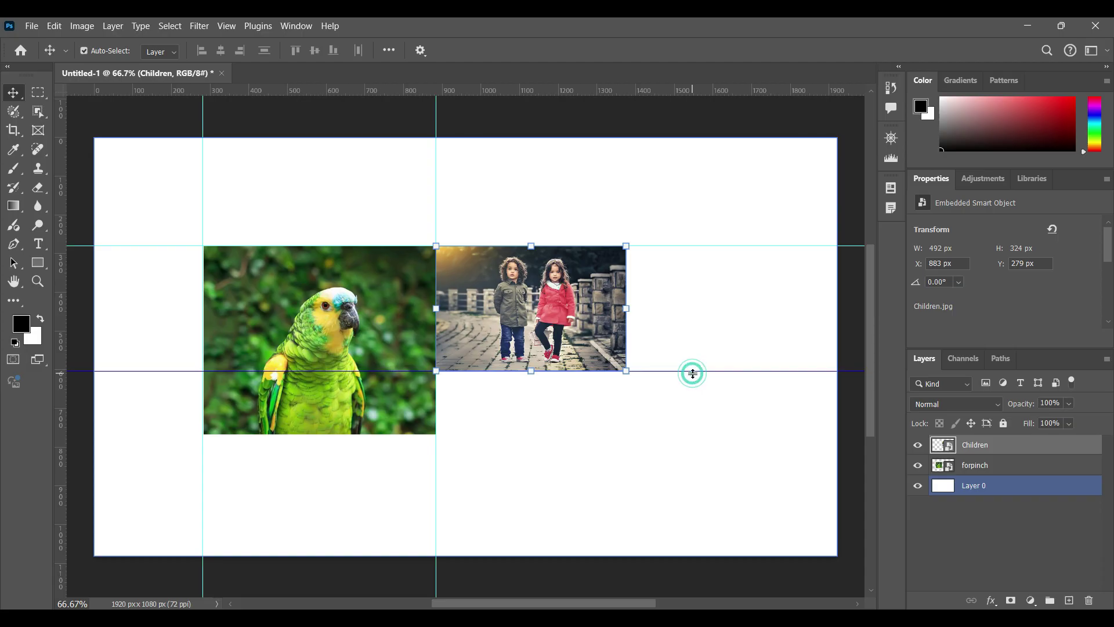
{"action": "left_click", "coordinate": [692, 373]}
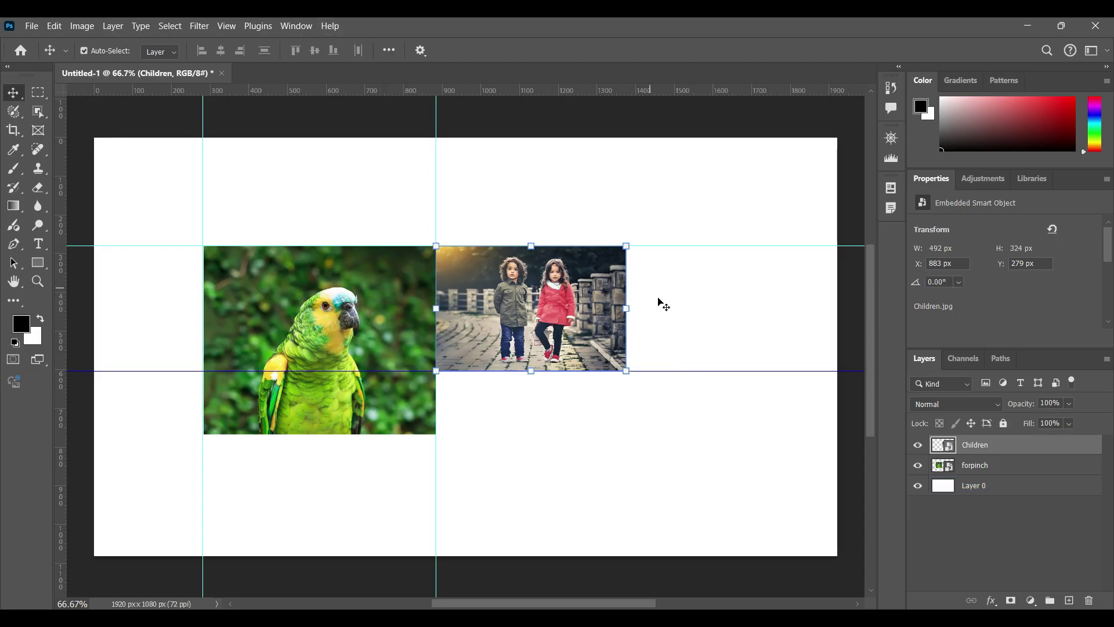
{"action": "left_click", "coordinate": [227, 26]}
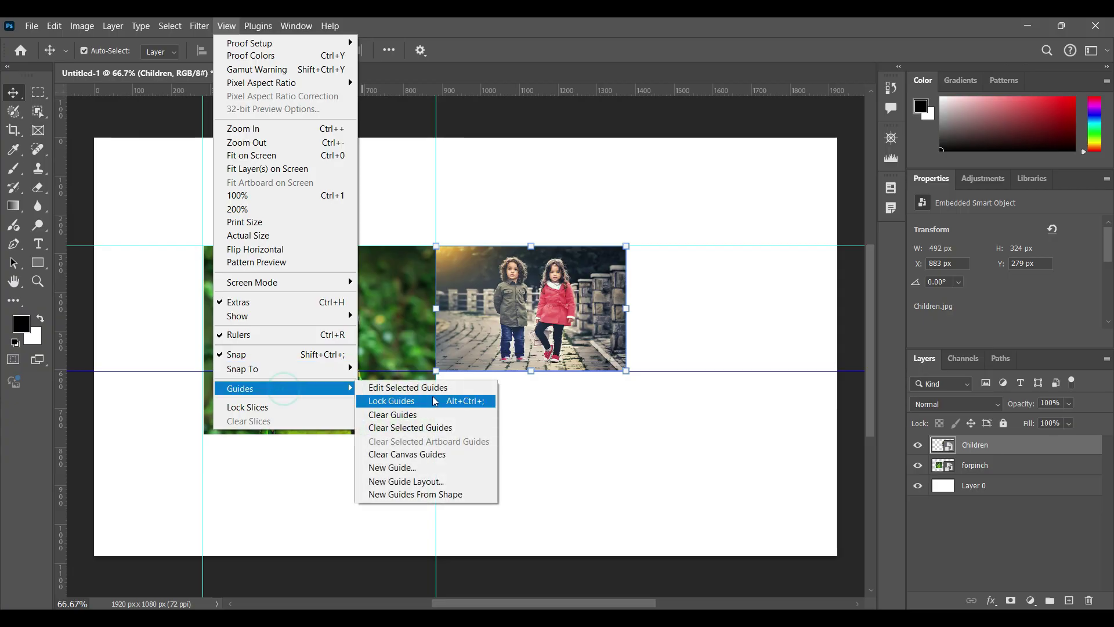
{"action": "mouse_move", "coordinate": [240, 389]}
{"action": "left_click", "coordinate": [405, 415]}
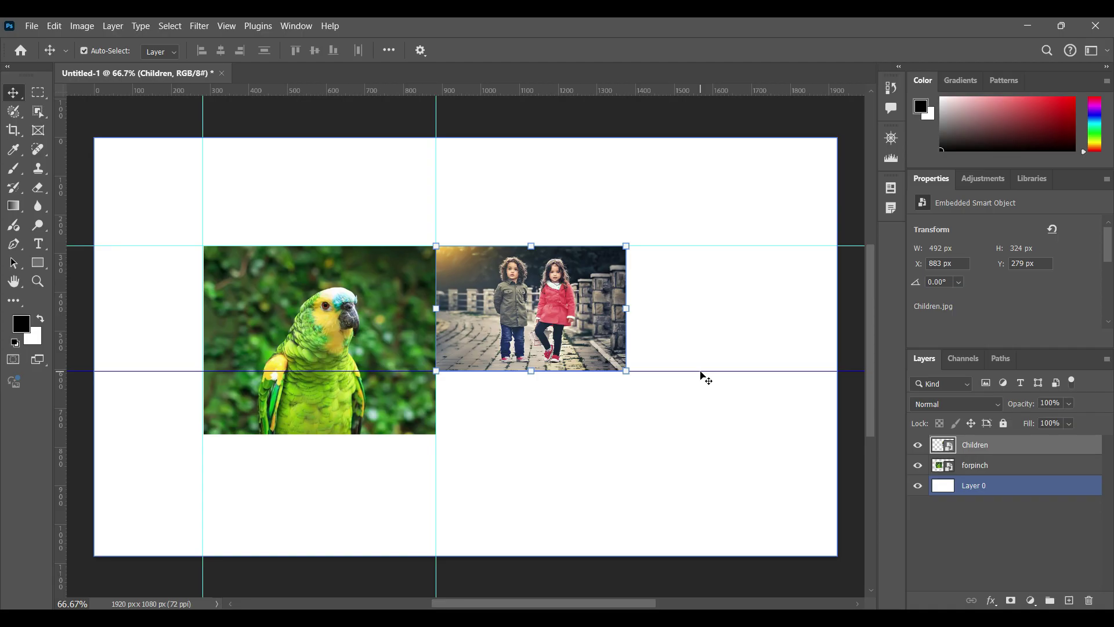
{"action": "left_click", "coordinate": [226, 26]}
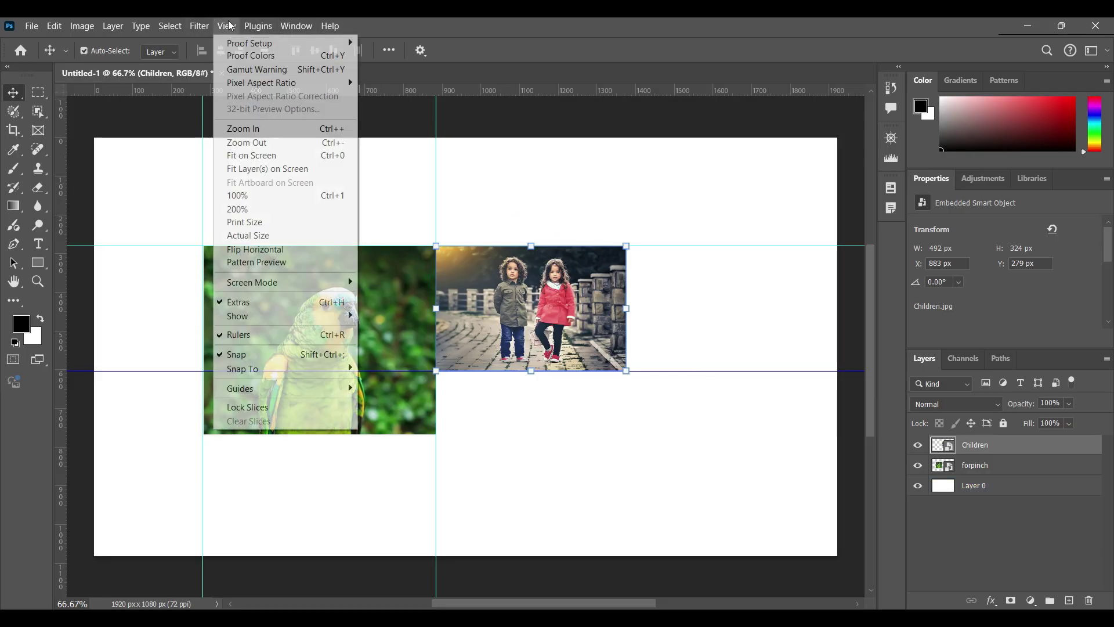
{"action": "mouse_move", "coordinate": [262, 388]}
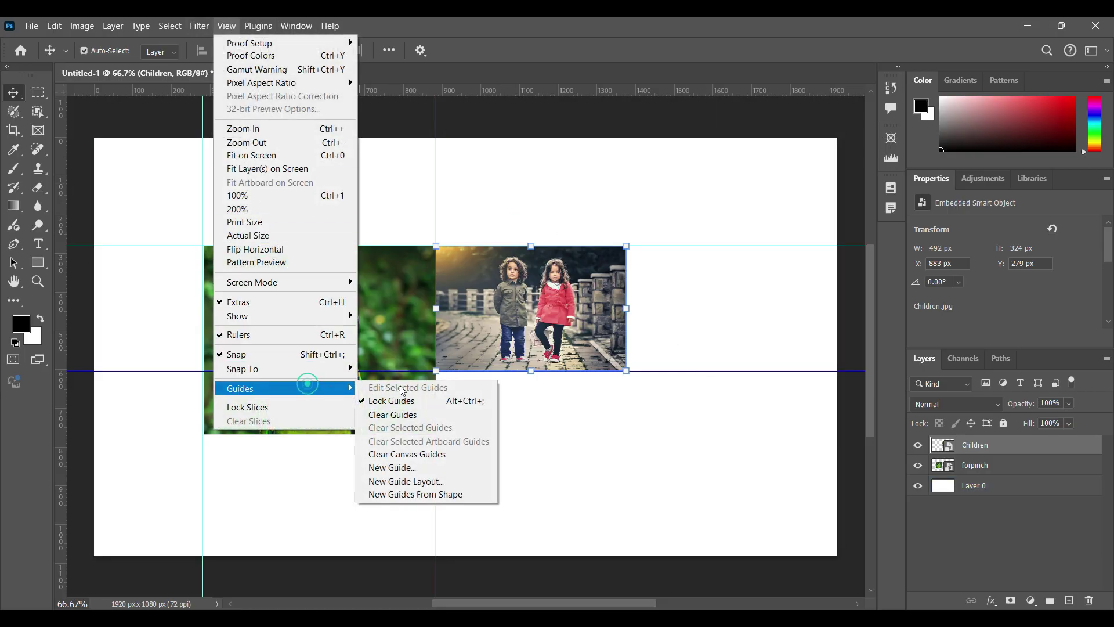
{"action": "left_click", "coordinate": [407, 406]}
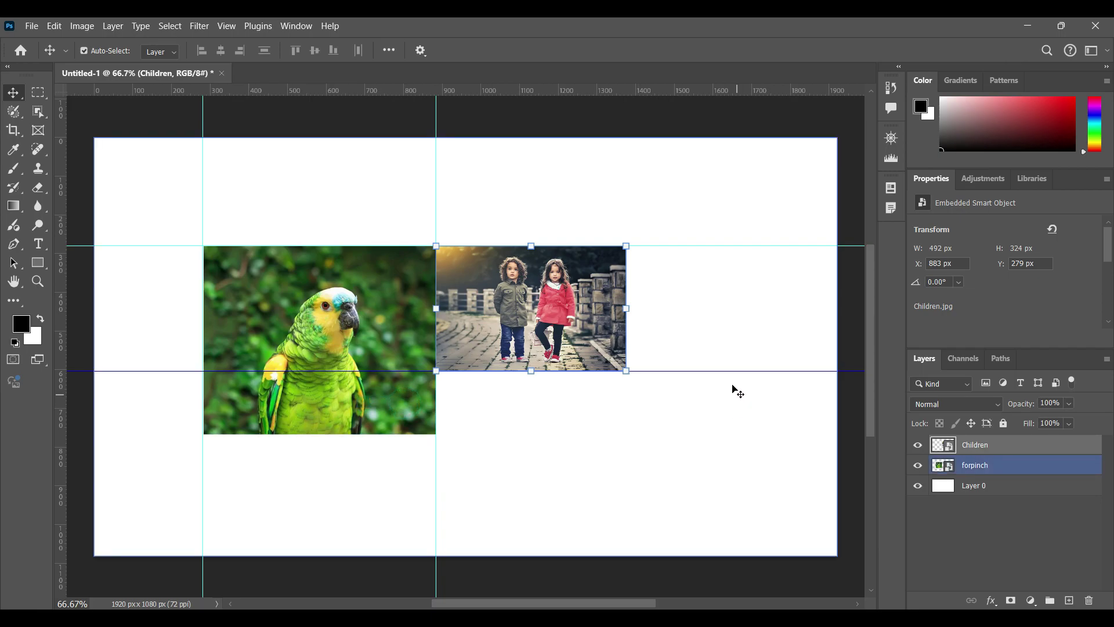
Step: Drag the purple guide down to the parrot's bottom edge, then clear all guides
{"action": "left_click_drag", "start_coordinate": [713, 365], "coordinate": [731, 436]}
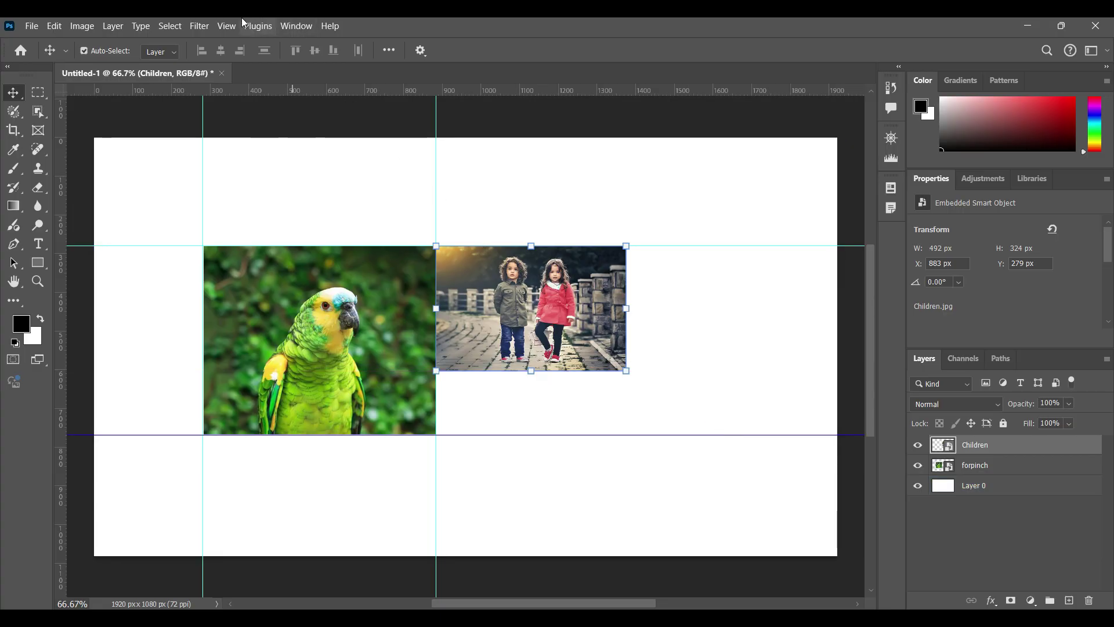
{"action": "left_click", "coordinate": [226, 26]}
{"action": "mouse_move", "coordinate": [261, 388]}
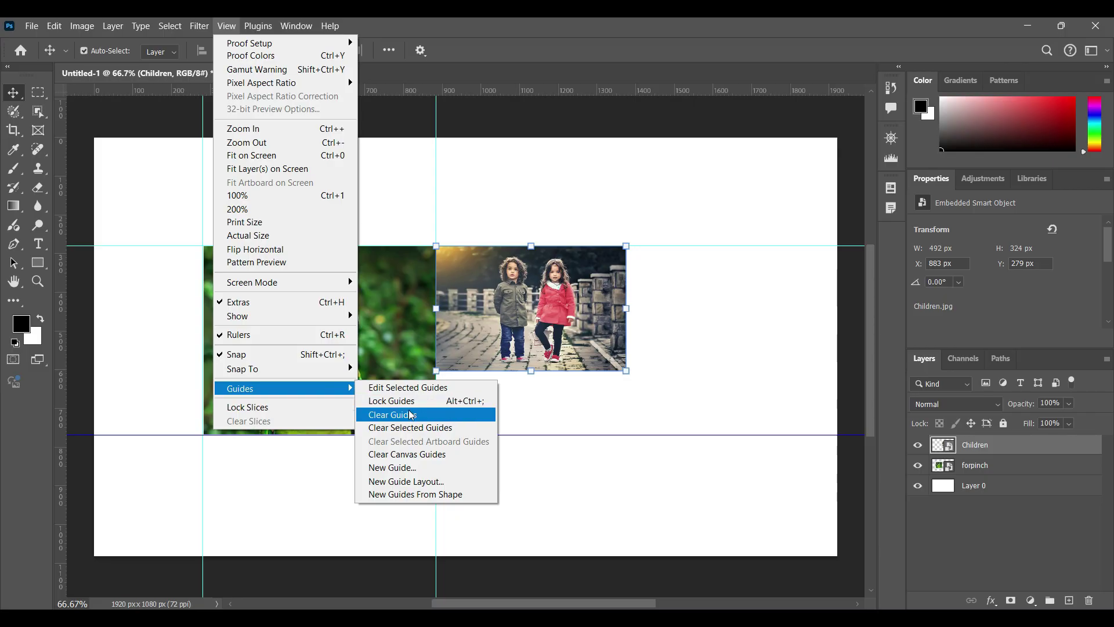
{"action": "left_click", "coordinate": [415, 413]}
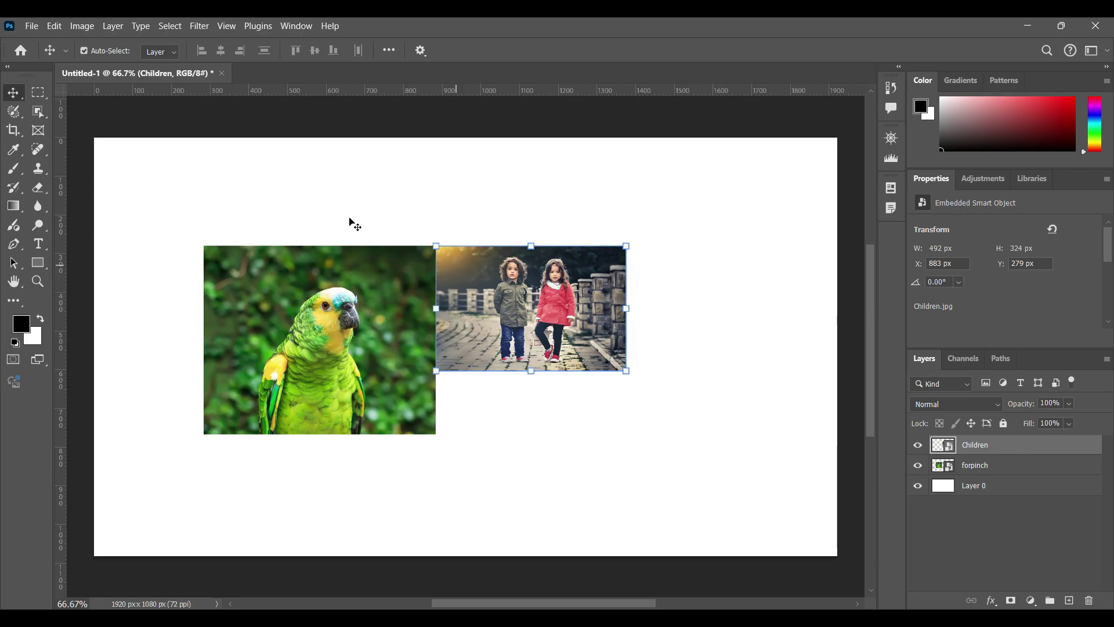
Step: Using smart guides, shift the Children photo slightly right and the parrot photo lower-left
{"action": "left_click_drag", "start_coordinate": [562, 302], "coordinate": [593, 301]}
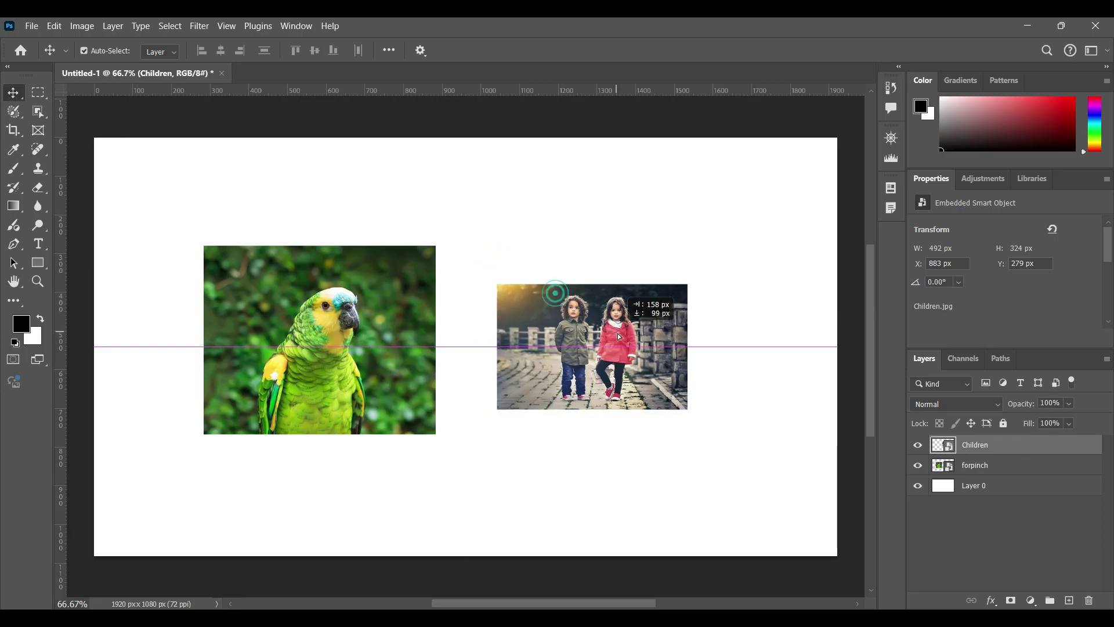
{"action": "mouse_move", "coordinate": [370, 302]}
{"action": "left_mouse_down"}
{"action": "mouse_move", "coordinate": [341, 278]}
{"action": "mouse_move", "coordinate": [383, 265]}
{"action": "left_mouse_up"}
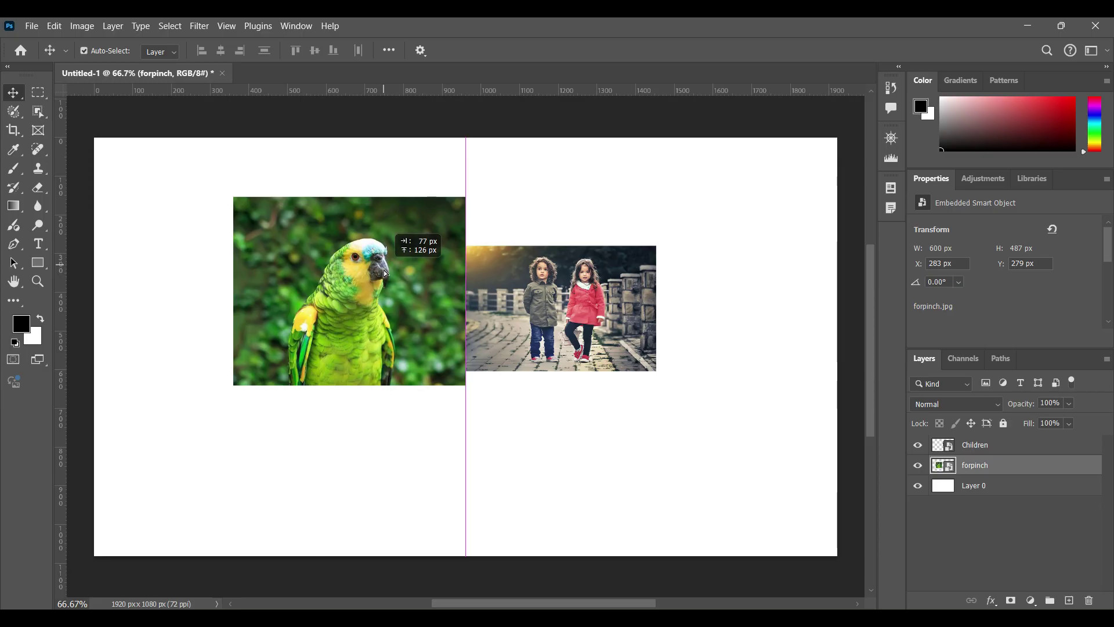
{"action": "mouse_move", "coordinate": [384, 265]}
{"action": "left_mouse_down"}
{"action": "mouse_move", "coordinate": [386, 288]}
{"action": "mouse_move", "coordinate": [389, 275]}
{"action": "mouse_move", "coordinate": [325, 338]}
{"action": "mouse_move", "coordinate": [343, 346]}
{"action": "left_mouse_up"}
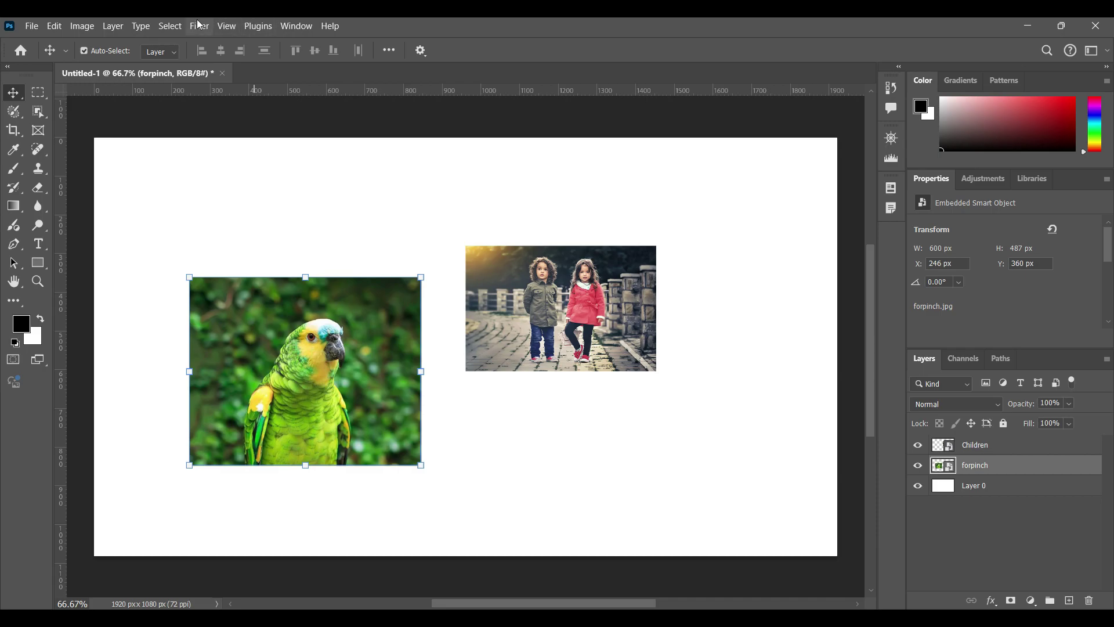
Step: Turn off Smart Guides and select the parrot photo
{"action": "left_click", "coordinate": [225, 24]}
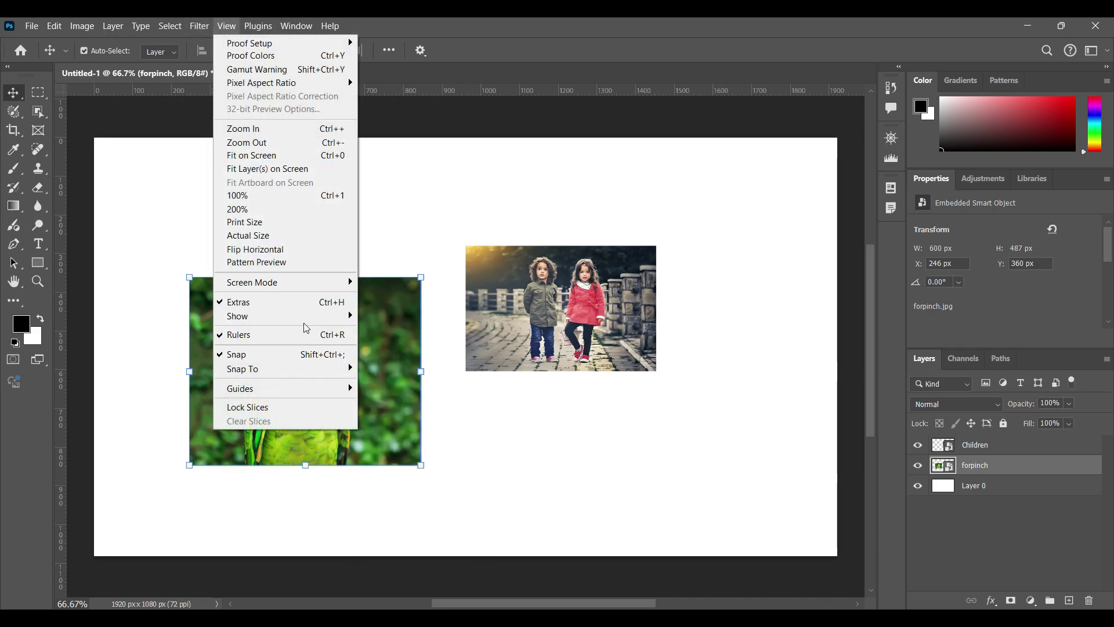
{"action": "mouse_move", "coordinate": [261, 316]}
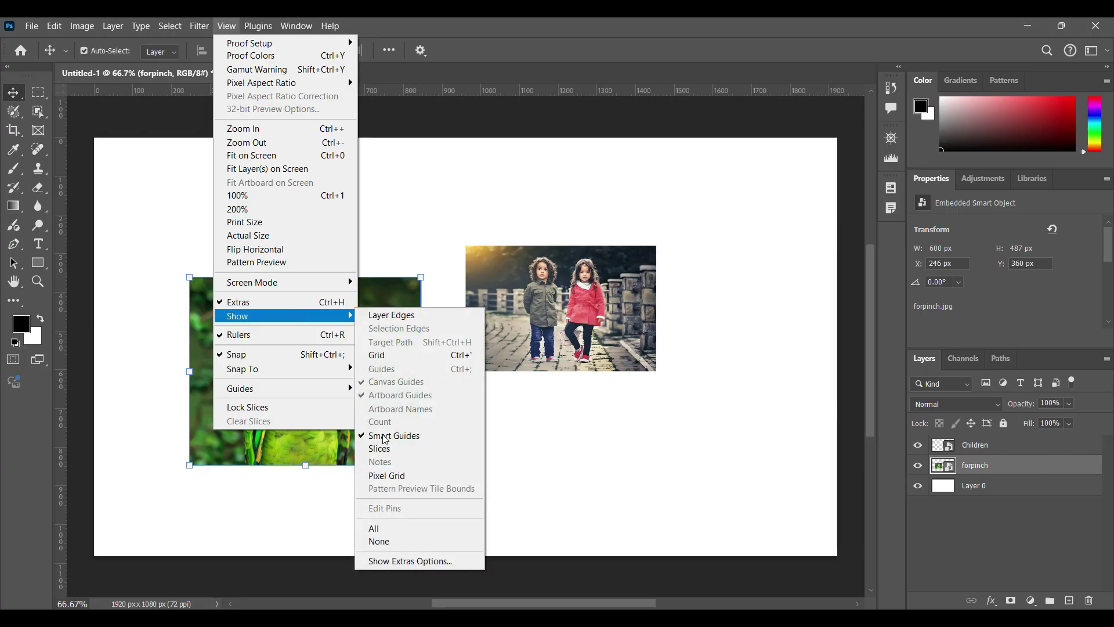
{"action": "left_click", "coordinate": [973, 471]}
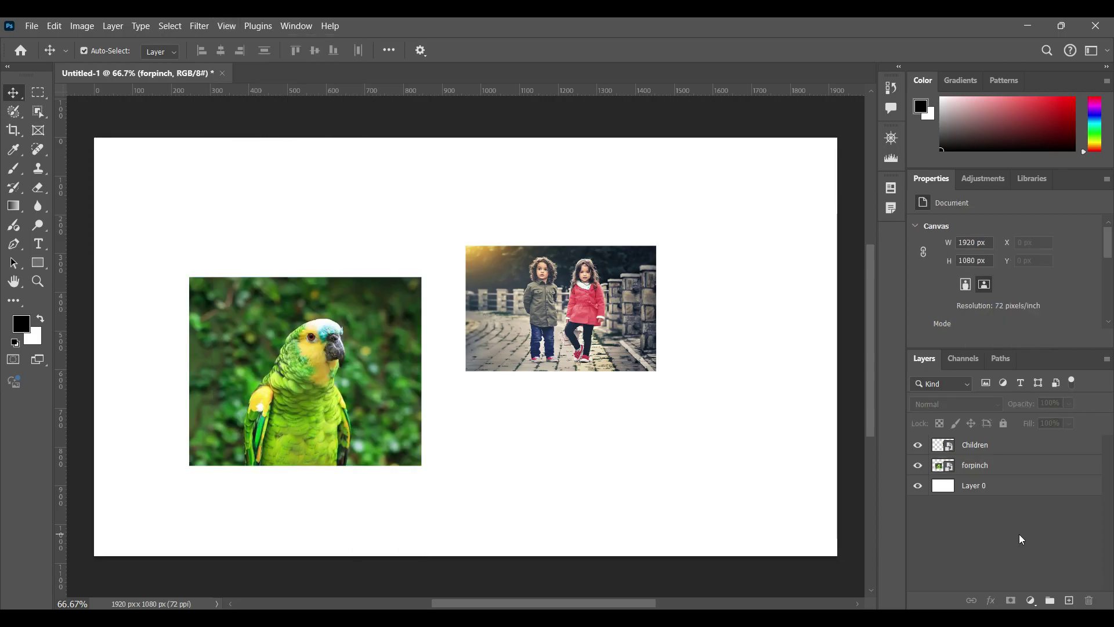
{"action": "left_click", "coordinate": [368, 332]}
{"action": "left_click", "coordinate": [226, 26]}
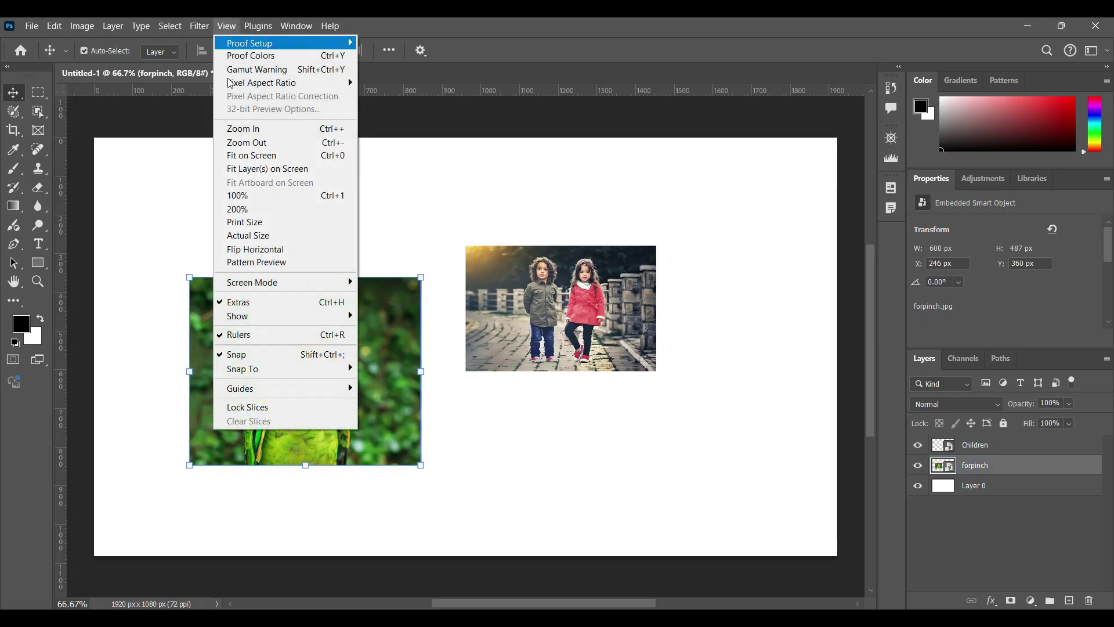
{"action": "mouse_move", "coordinate": [240, 388]}
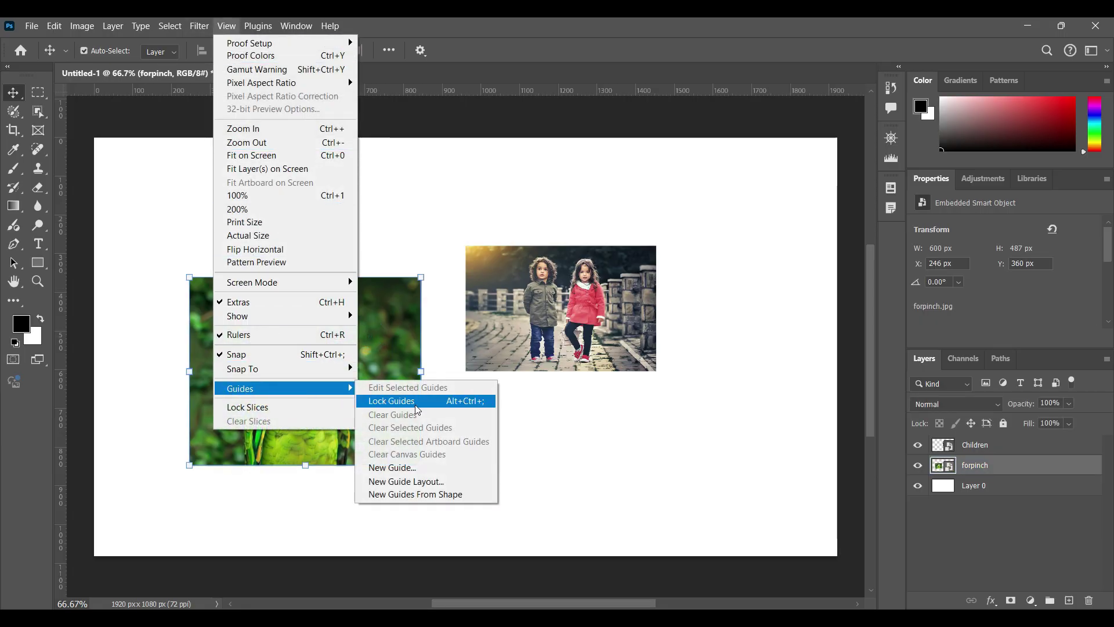
Step: Preview the 8, 12, 16 and 24 Column guide layout presets, ending on 24 Column
{"action": "left_click", "coordinate": [398, 483]}
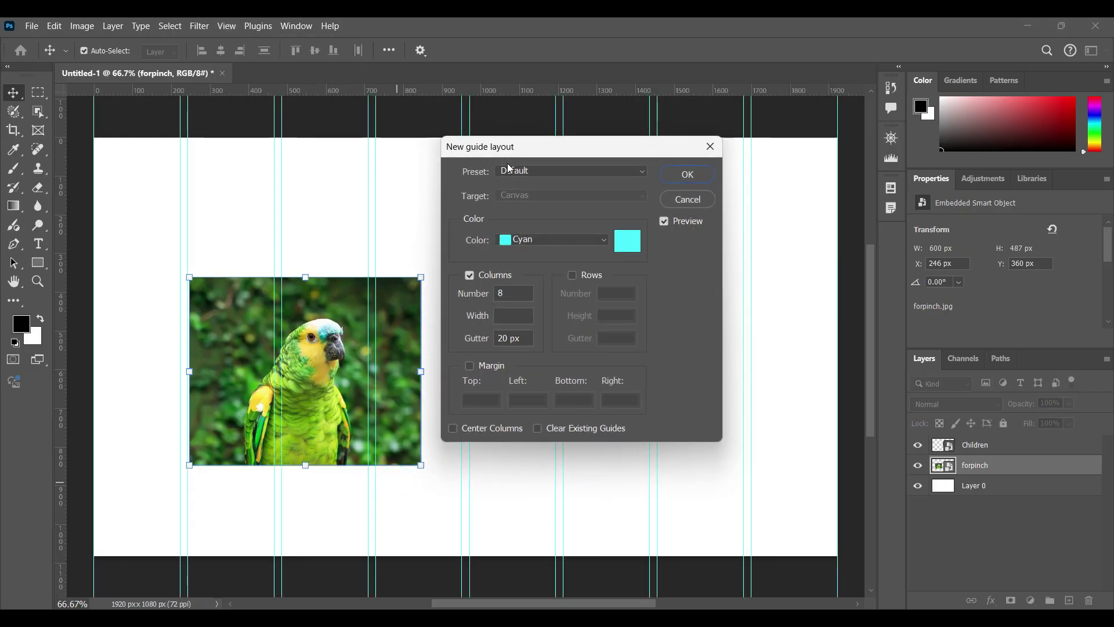
{"action": "left_click", "coordinate": [551, 174]}
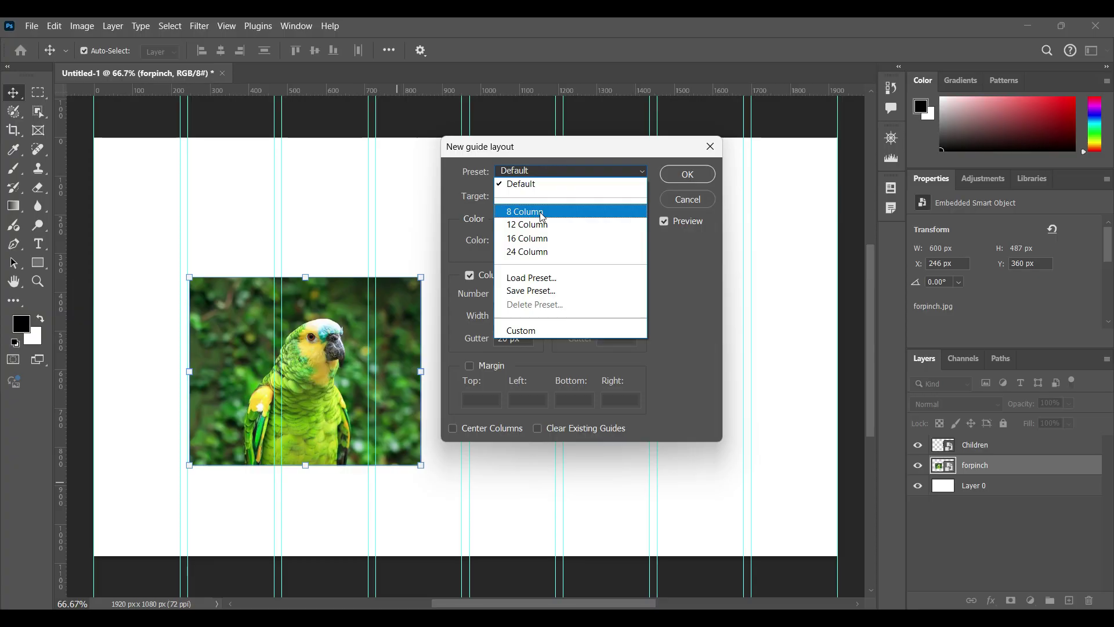
{"action": "left_click", "coordinate": [542, 213]}
{"action": "left_click", "coordinate": [554, 170]}
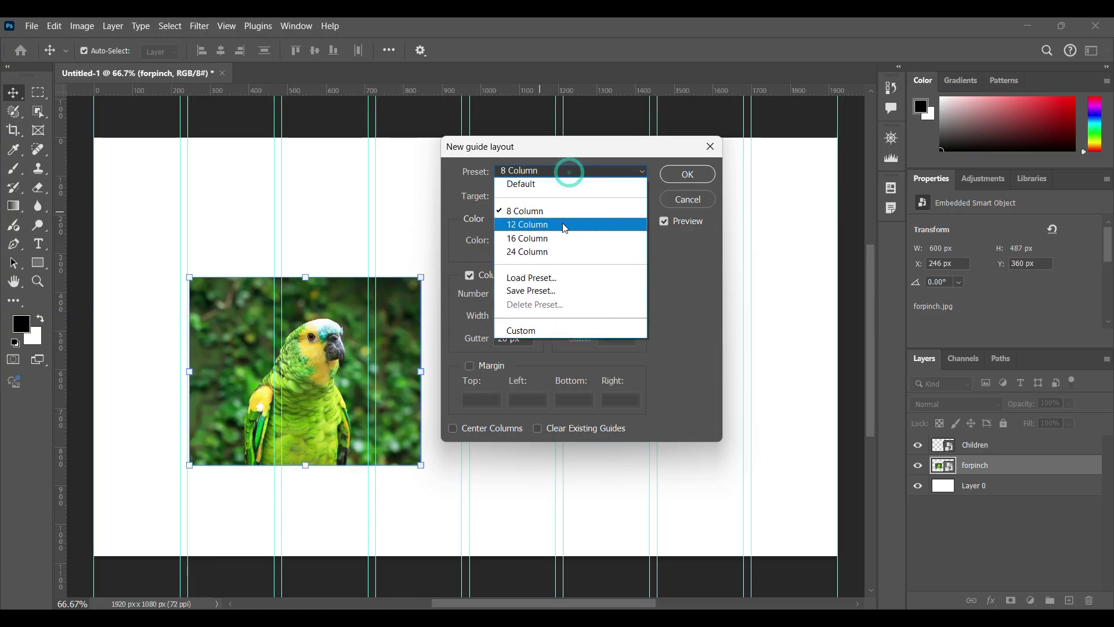
{"action": "left_click", "coordinate": [563, 222]}
{"action": "left_click", "coordinate": [546, 167]}
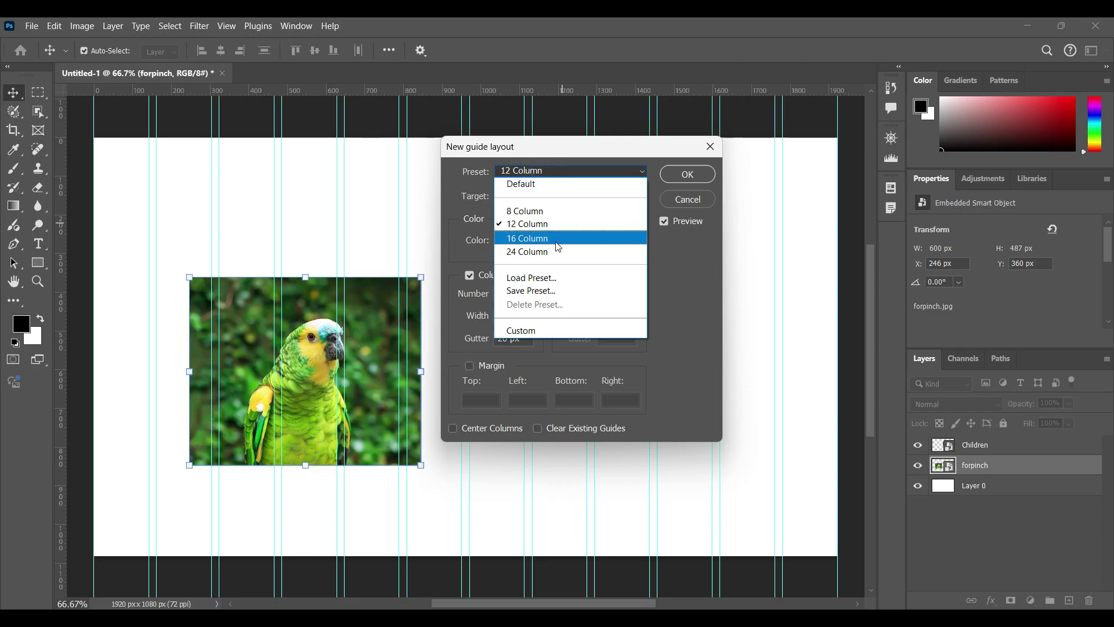
{"action": "left_click", "coordinate": [555, 239]}
{"action": "left_click", "coordinate": [554, 172]}
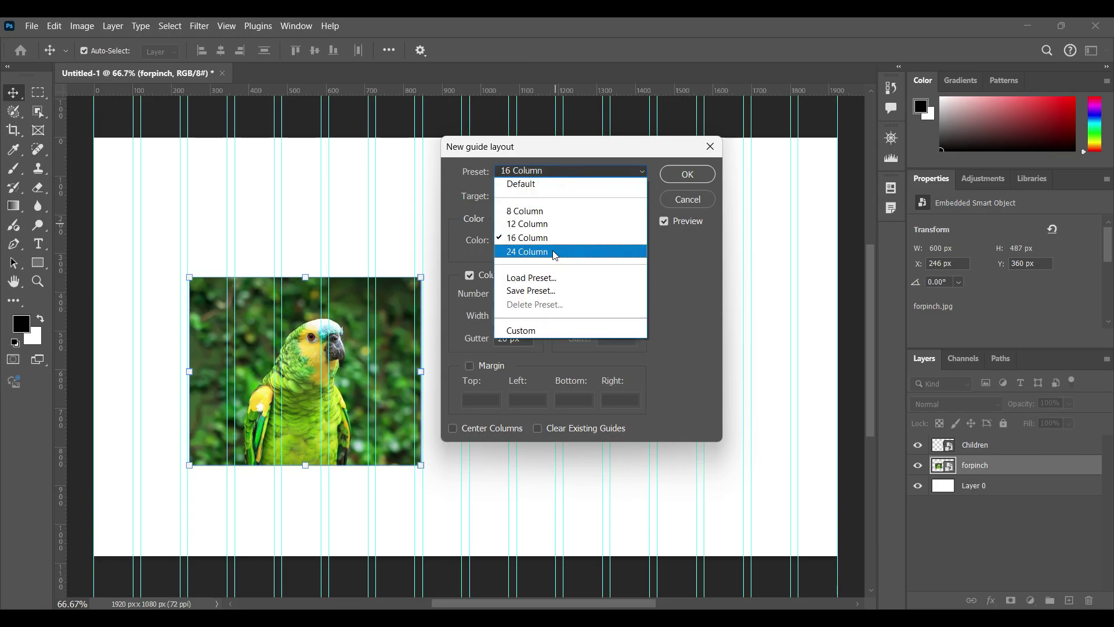
{"action": "left_click", "coordinate": [554, 251]}
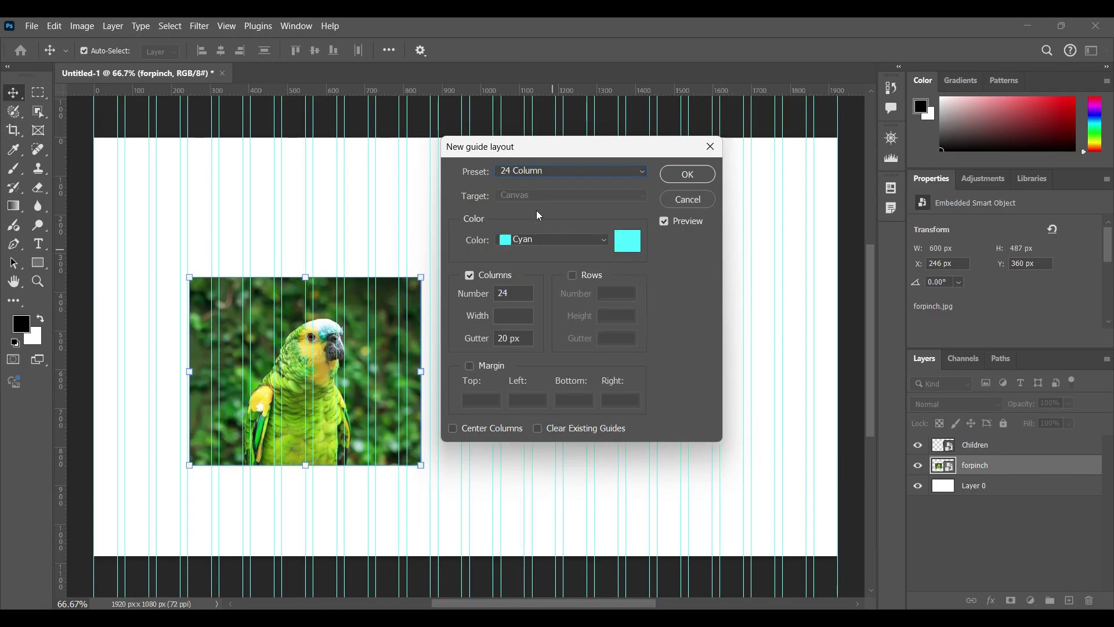
Step: Set the guide layout colour to crimson
{"action": "left_click", "coordinate": [628, 240]}
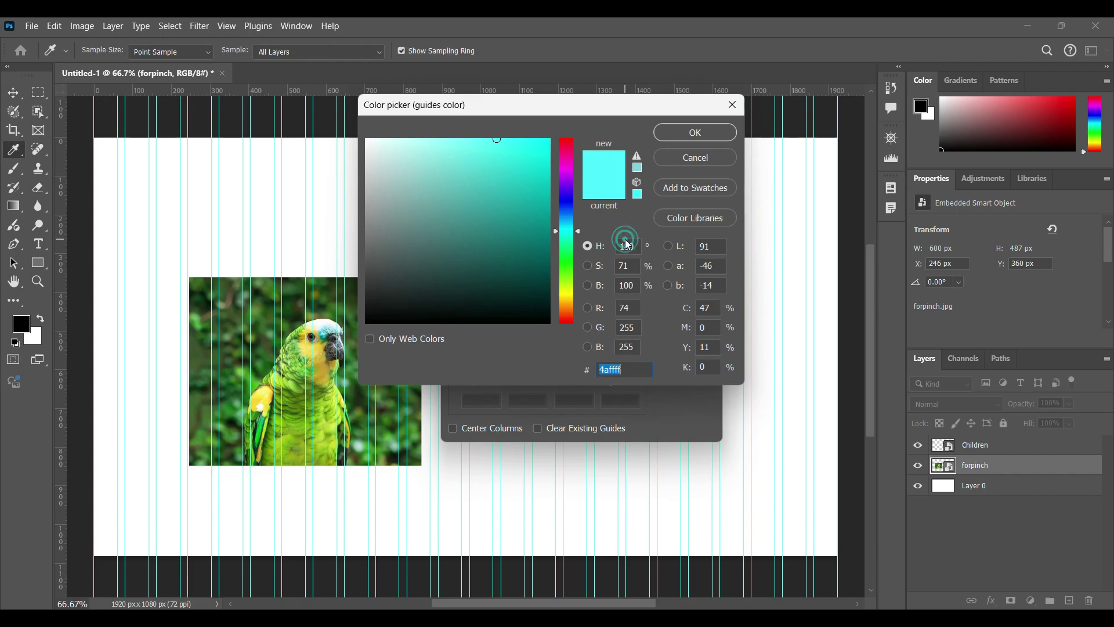
{"action": "left_click", "coordinate": [567, 152]}
{"action": "left_click", "coordinate": [534, 145]}
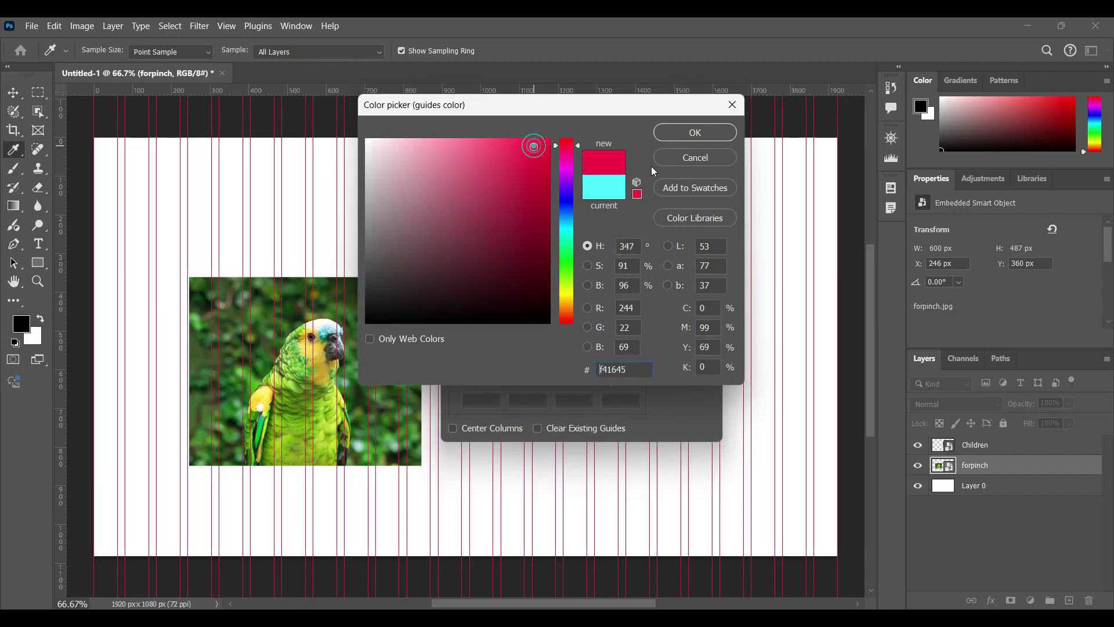
{"action": "left_click", "coordinate": [694, 132]}
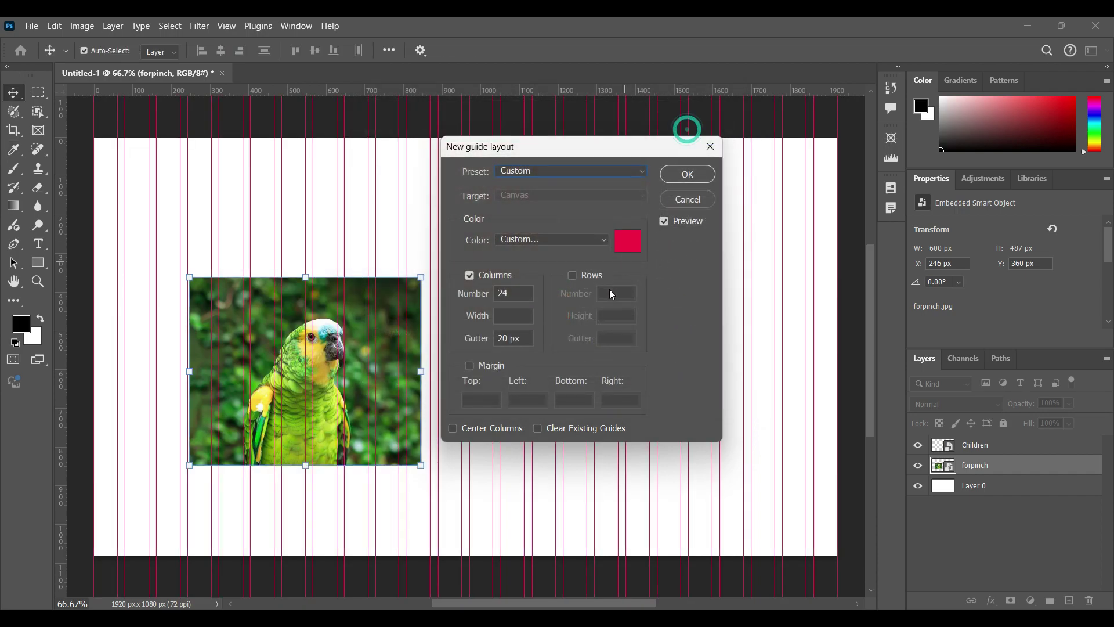
Step: Set 5 columns, 3 rows, left margin 25, centred columns, and clear existing guides
{"action": "left_click", "coordinate": [471, 277]}
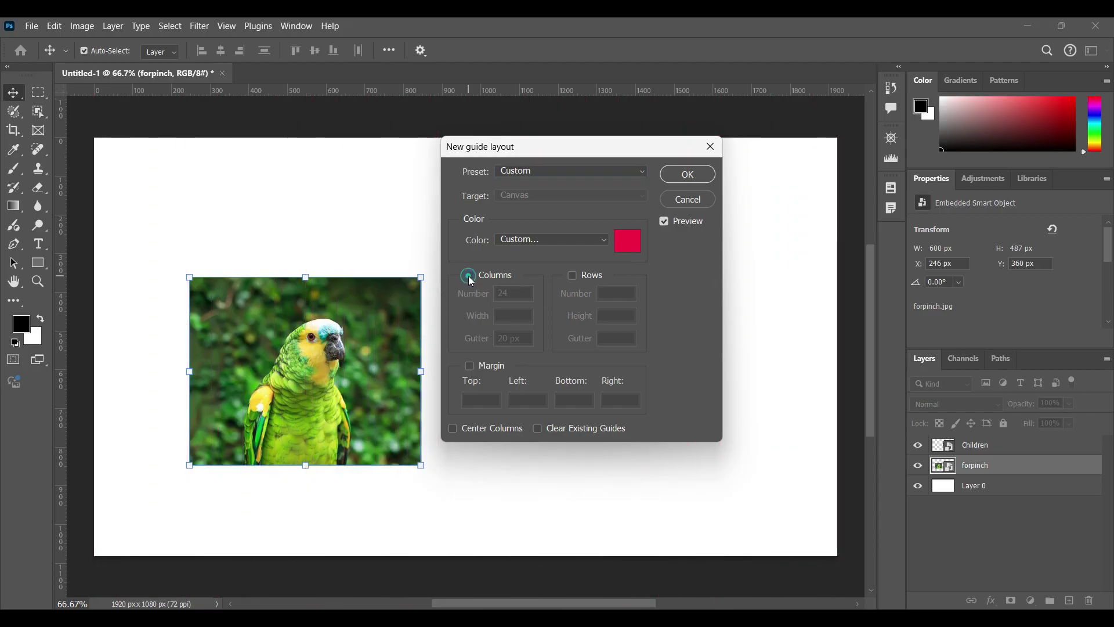
{"action": "left_click", "coordinate": [470, 276]}
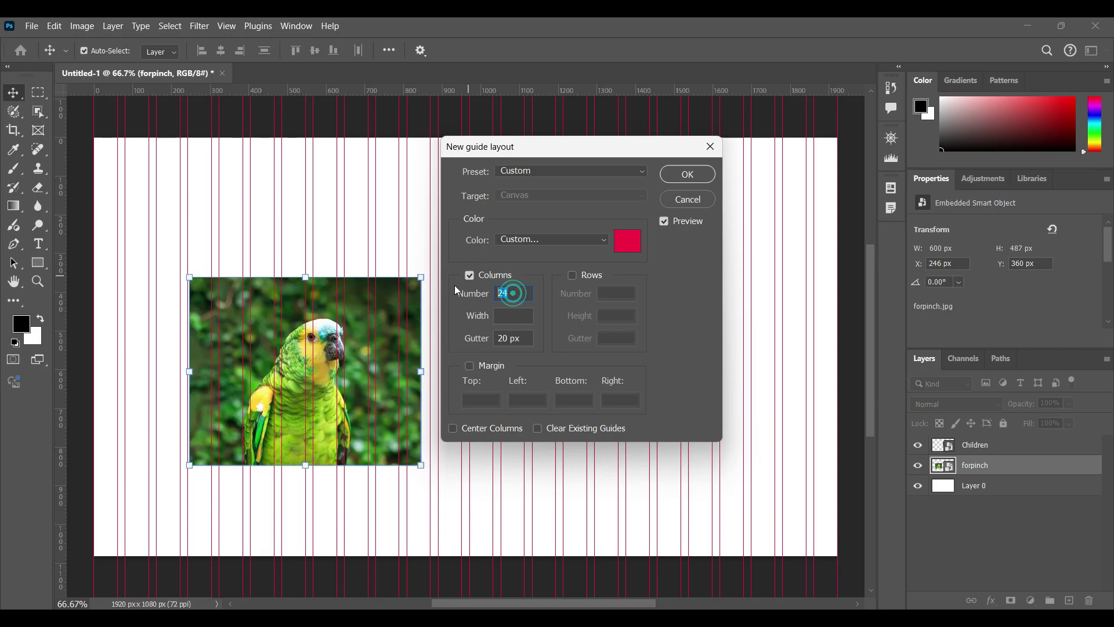
{"action": "type", "text": "5"}
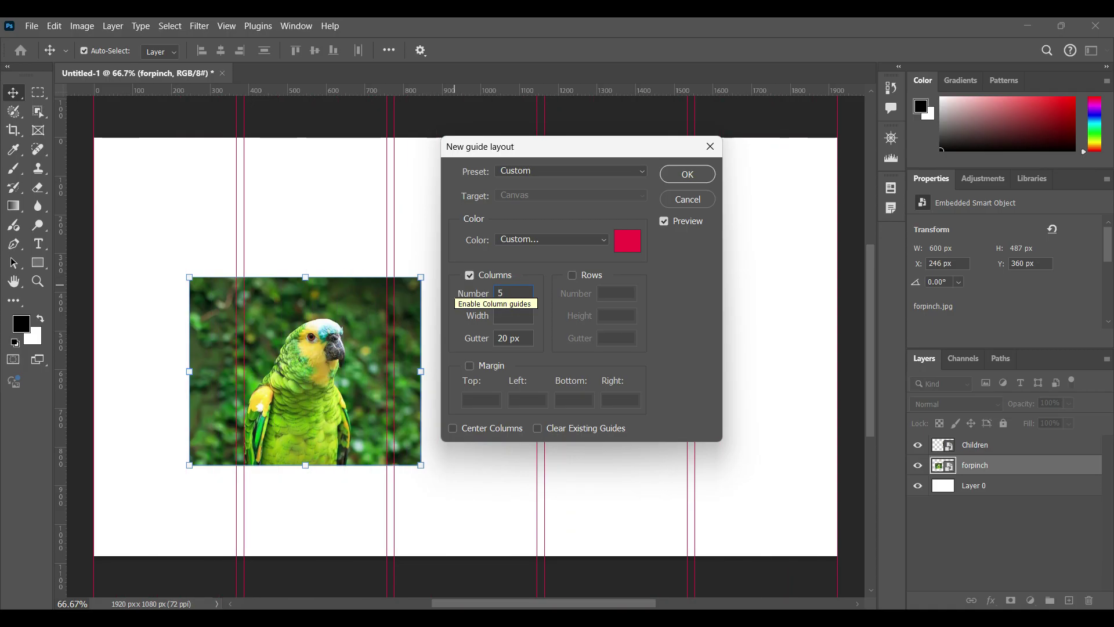
{"action": "left_click", "coordinate": [571, 275]}
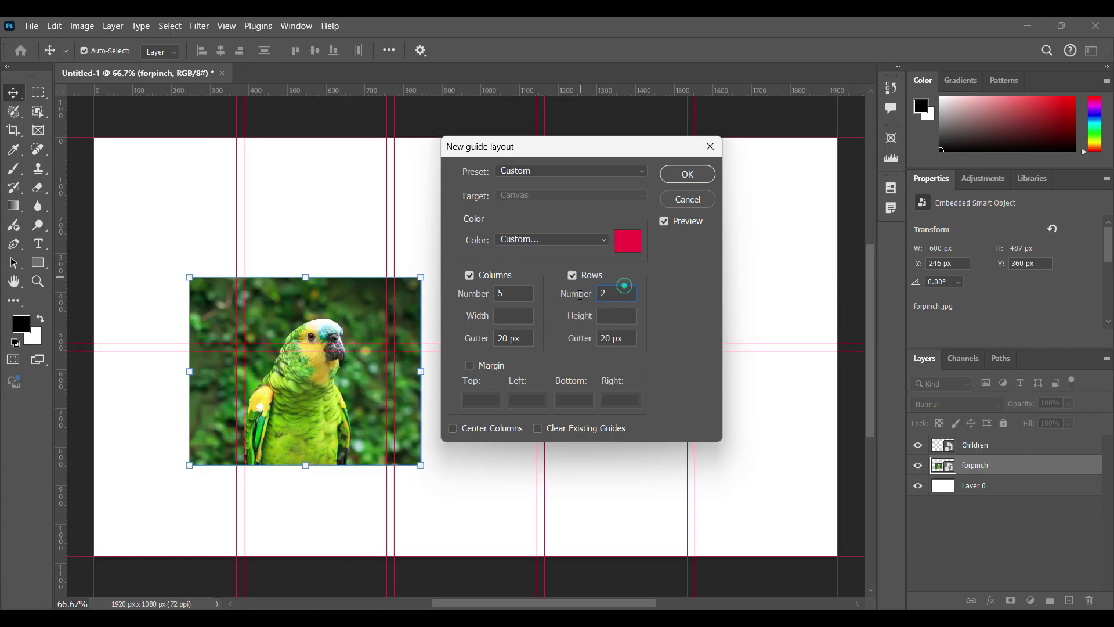
{"action": "type", "text": "3"}
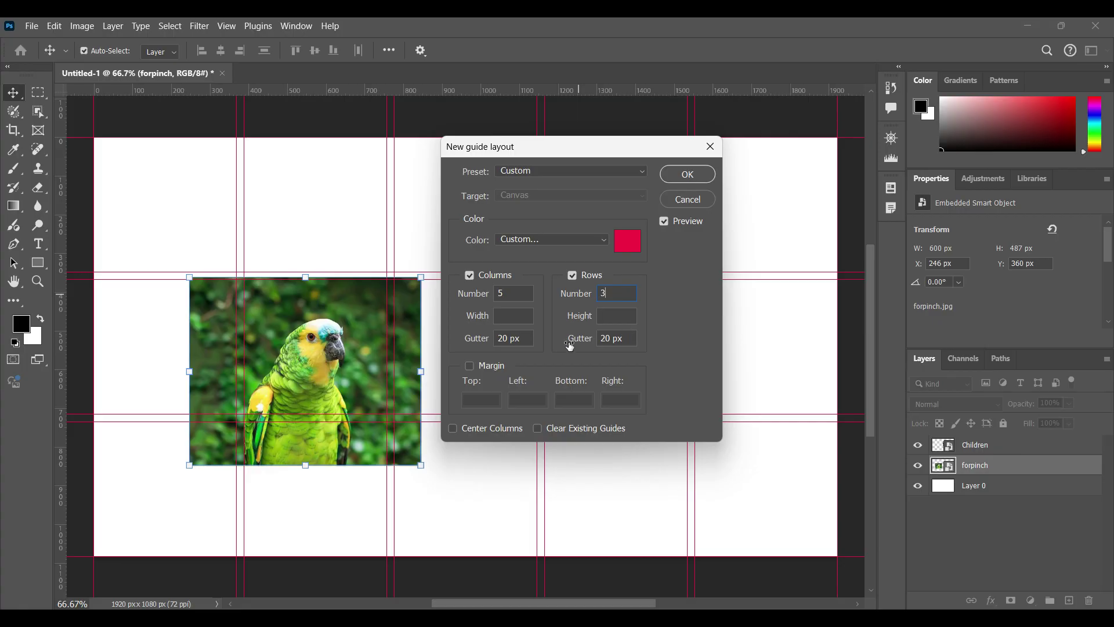
{"action": "left_click", "coordinate": [471, 366]}
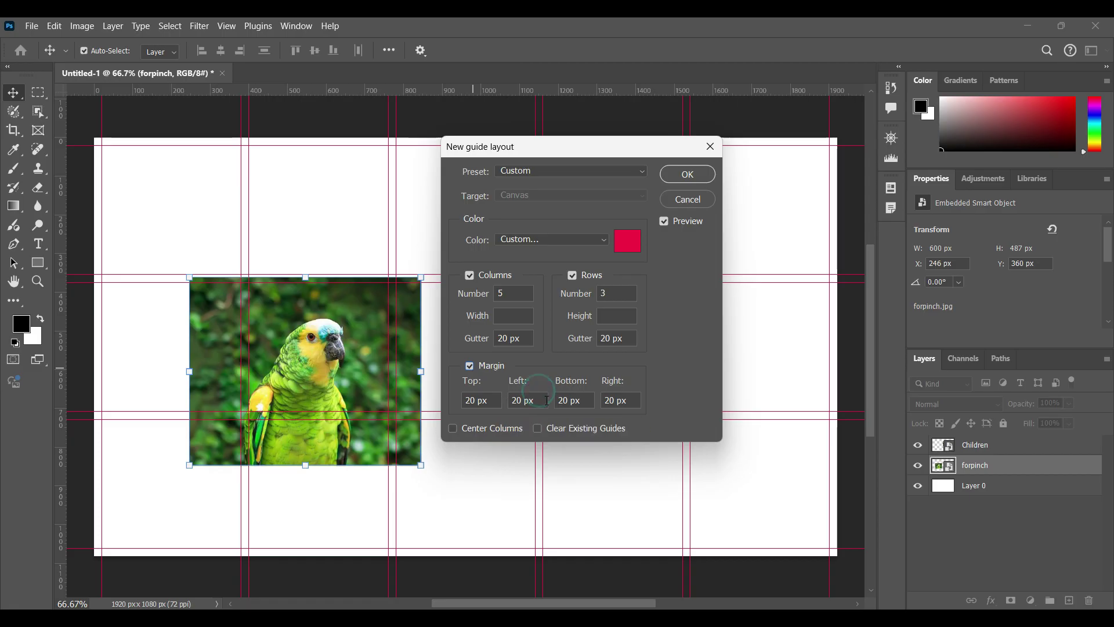
{"action": "double_click", "coordinate": [526, 400]}
{"action": "type", "text": "25"}
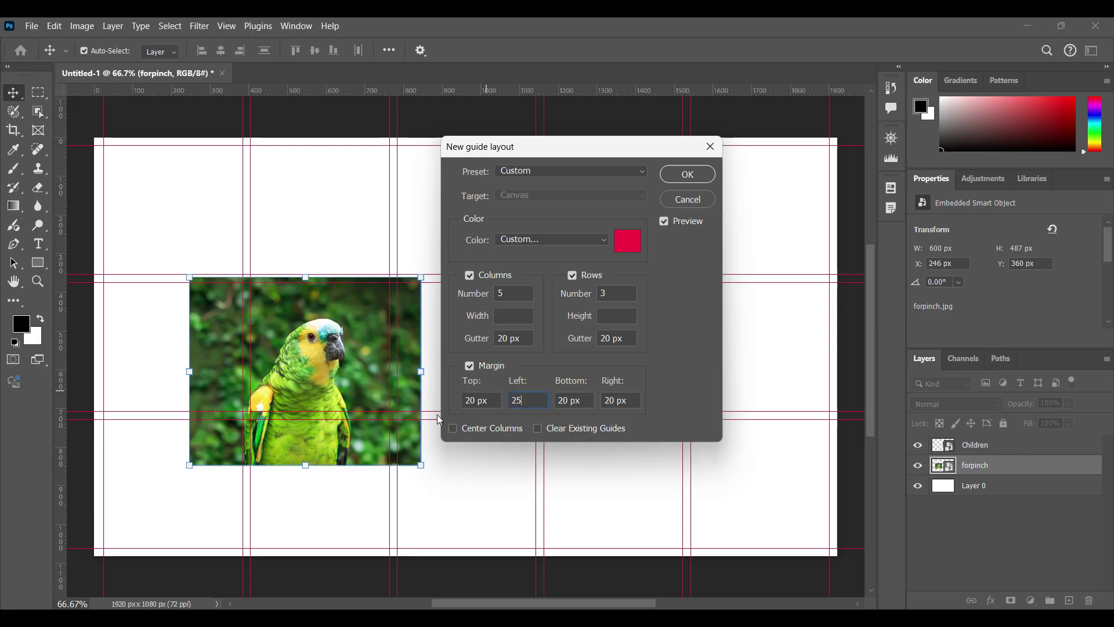
{"action": "left_click", "coordinate": [454, 428]}
{"action": "left_click", "coordinate": [539, 429]}
Step: Apply the 5-column, 3-row guide layout and toggle guide and extras visibility
{"action": "left_click", "coordinate": [688, 175]}
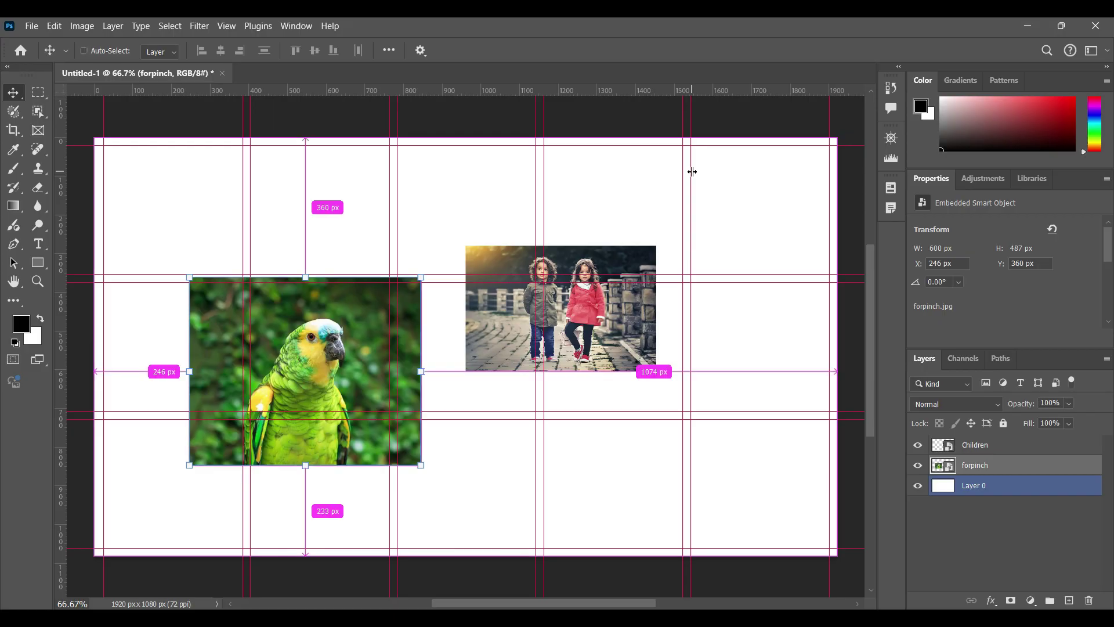
{"action": "key", "text": "ctrl+semicolon"}
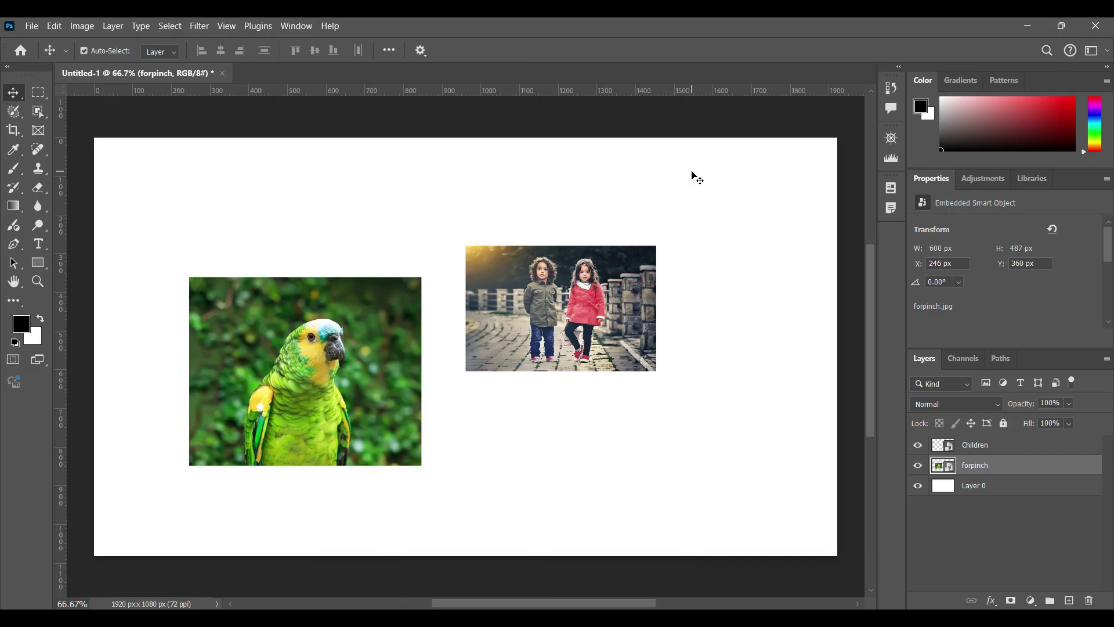
{"action": "key", "text": "ctrl+h"}
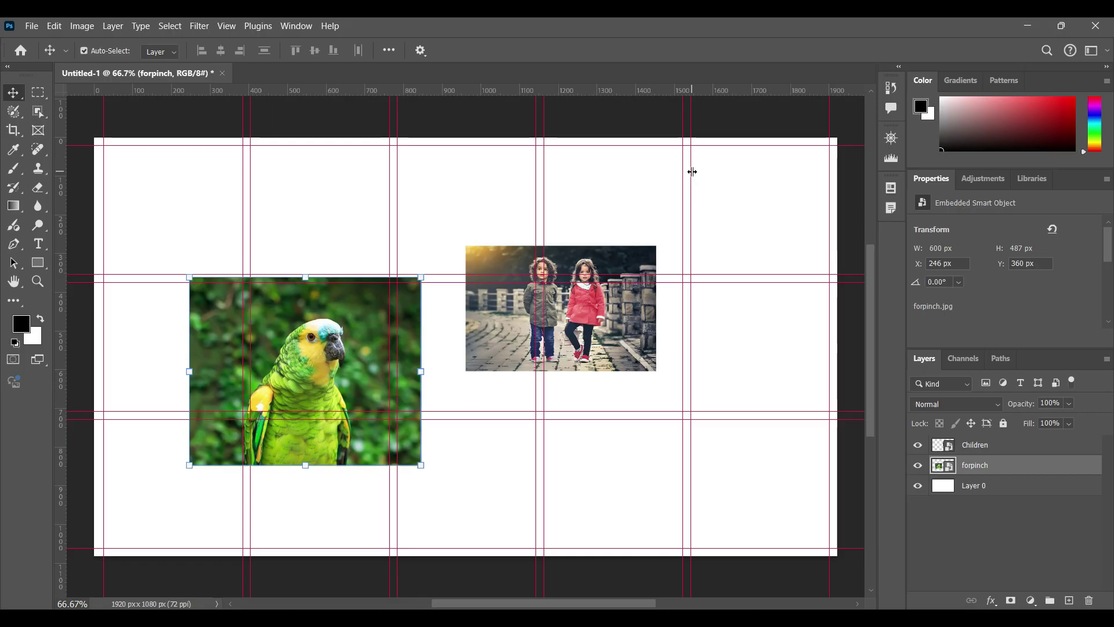
{"action": "key", "text": "ctrl+h"}
Step: Add guides from the parrot photo's shape, then reselect the forpinch parrot layer
{"action": "left_click", "coordinate": [226, 26]}
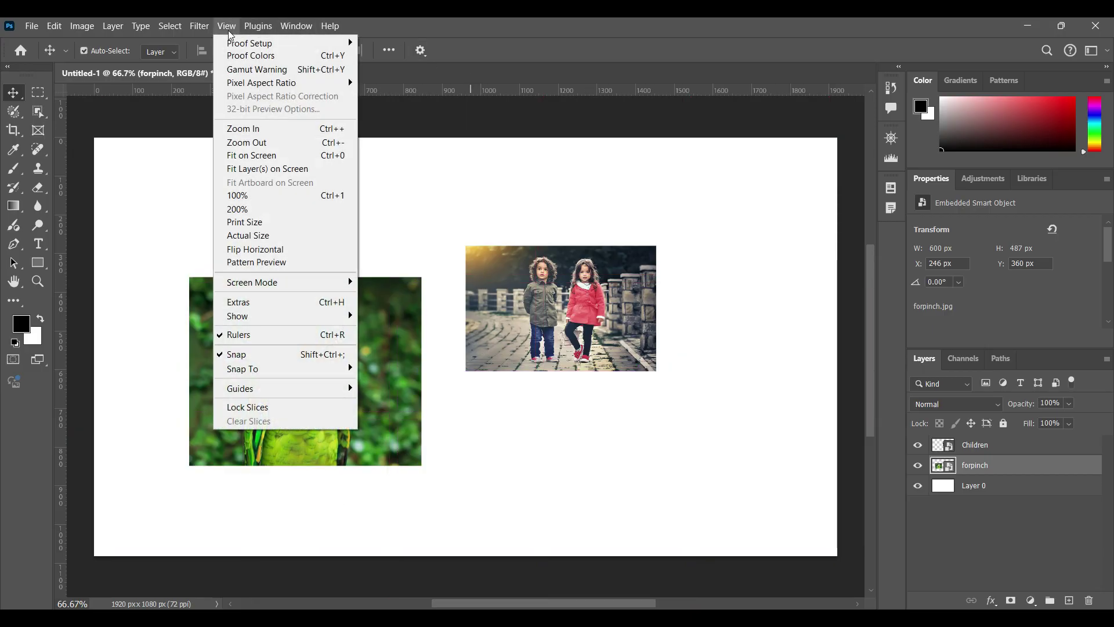
{"action": "left_click", "coordinate": [272, 313]}
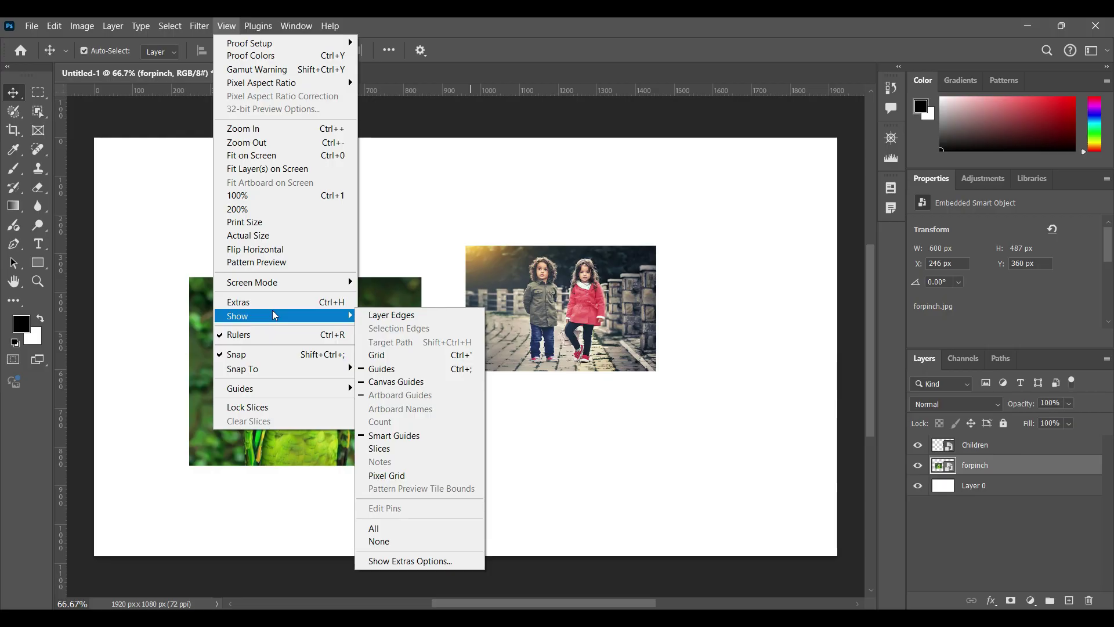
{"action": "left_click", "coordinate": [277, 385]}
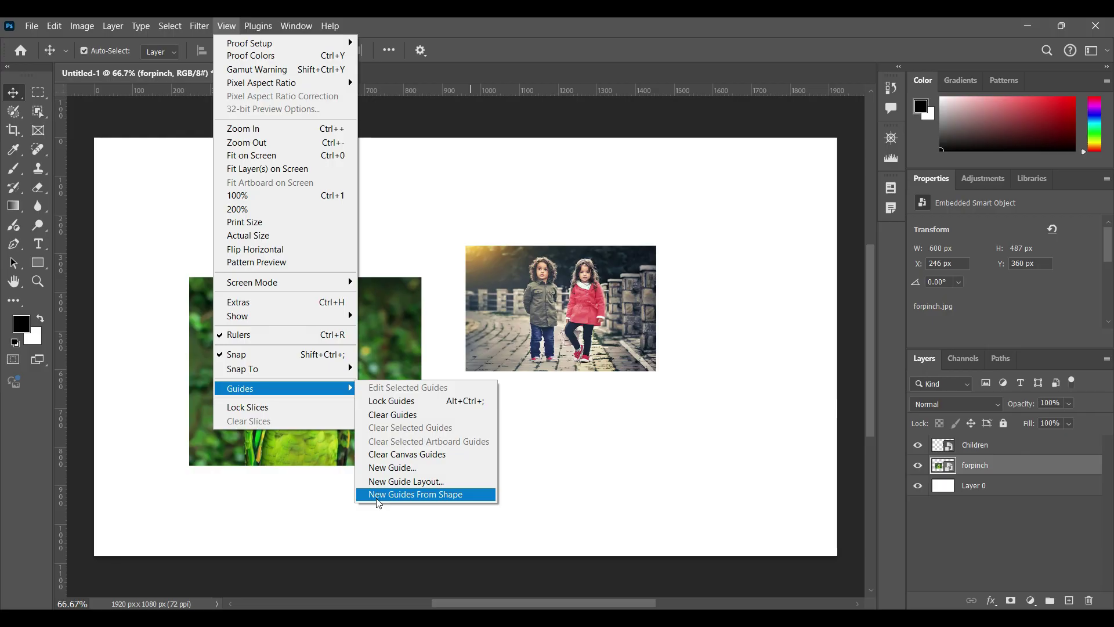
{"action": "left_click", "coordinate": [427, 495]}
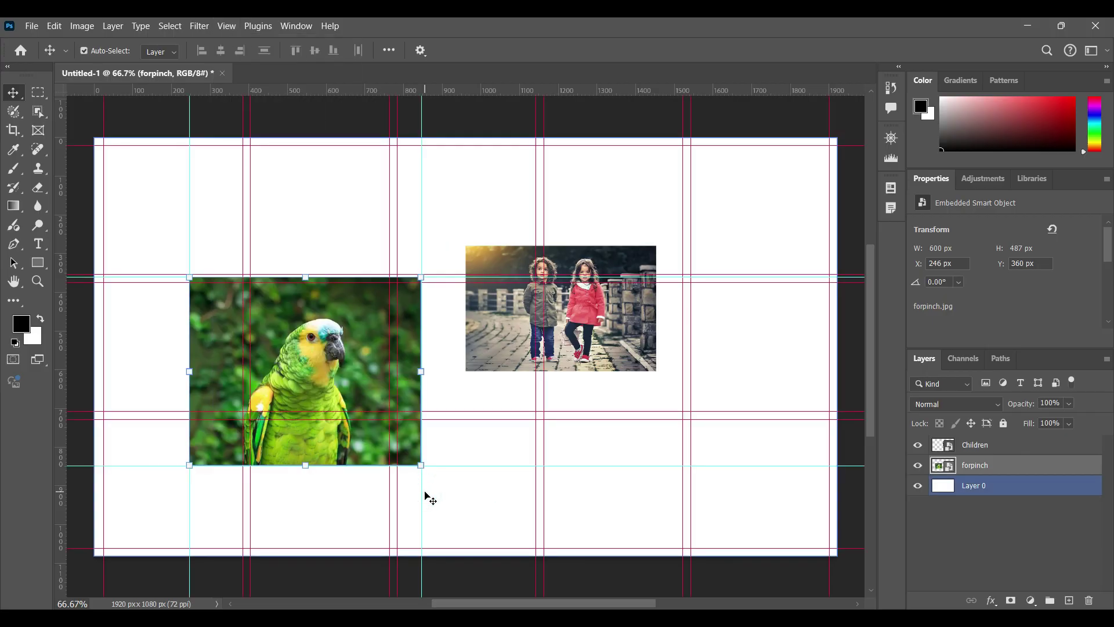
{"action": "left_click", "coordinate": [1031, 524]}
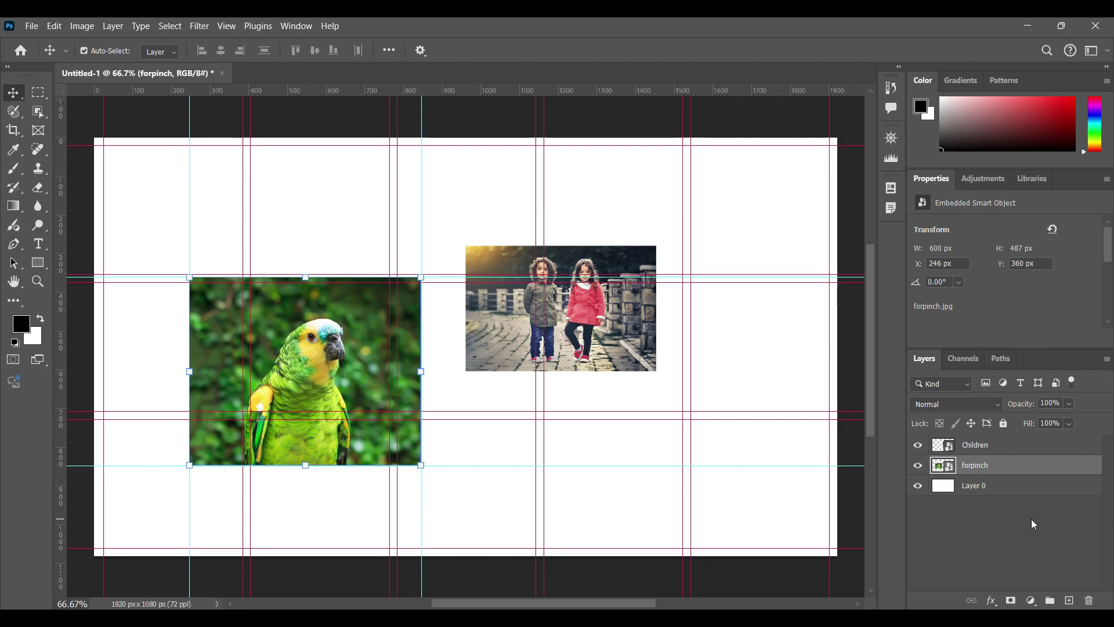
{"action": "left_click", "coordinate": [1032, 523]}
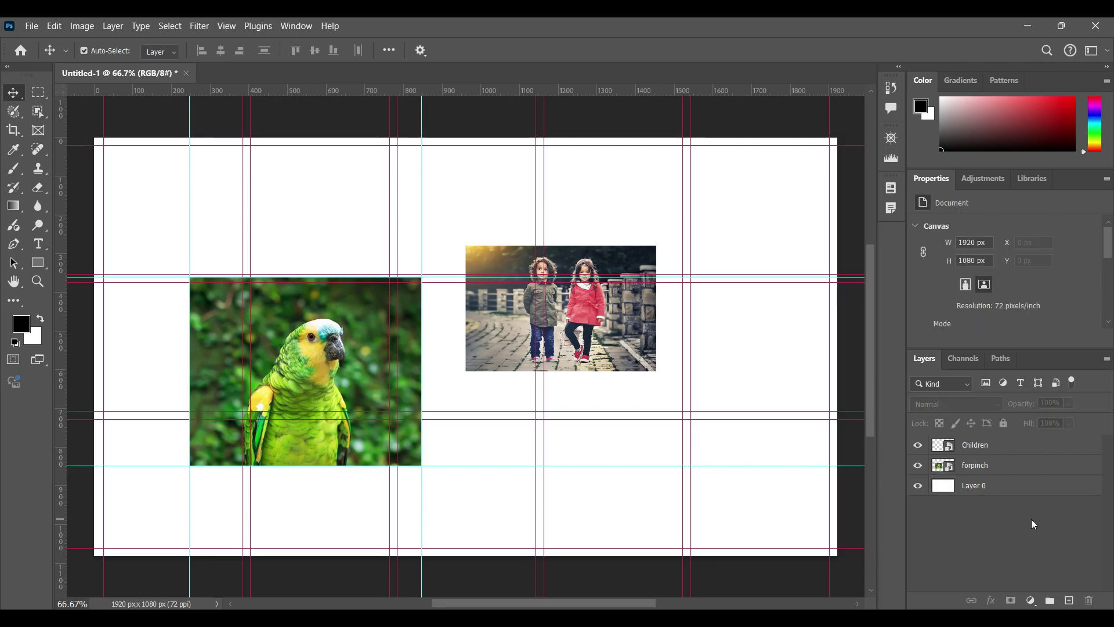
{"action": "left_click", "coordinate": [1021, 466]}
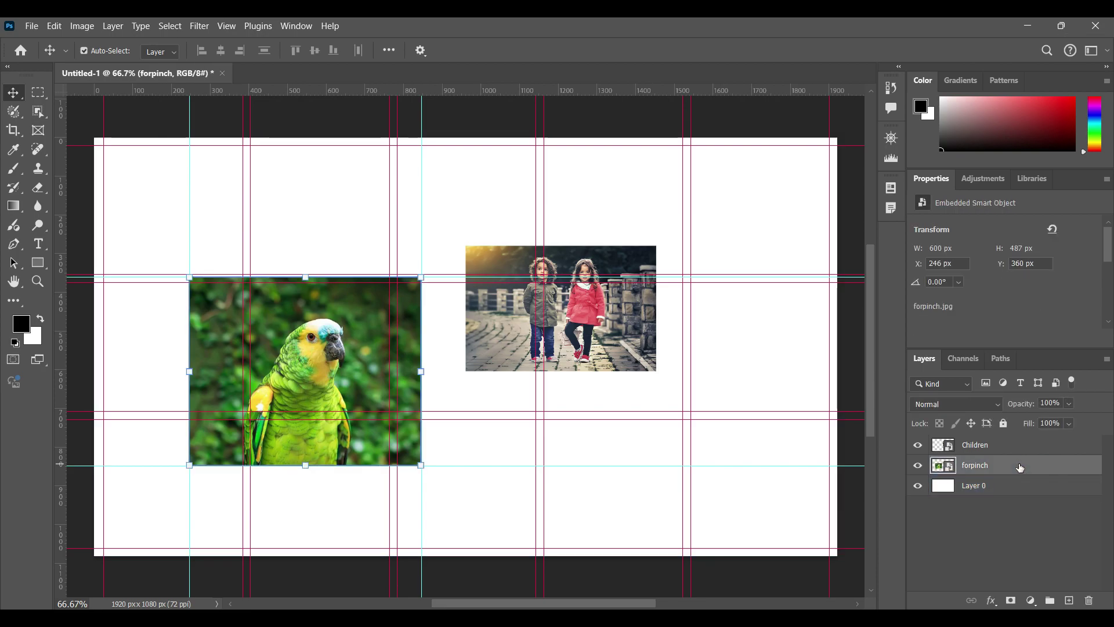
{"action": "left_click", "coordinate": [226, 26]}
{"action": "mouse_move", "coordinate": [241, 389]}
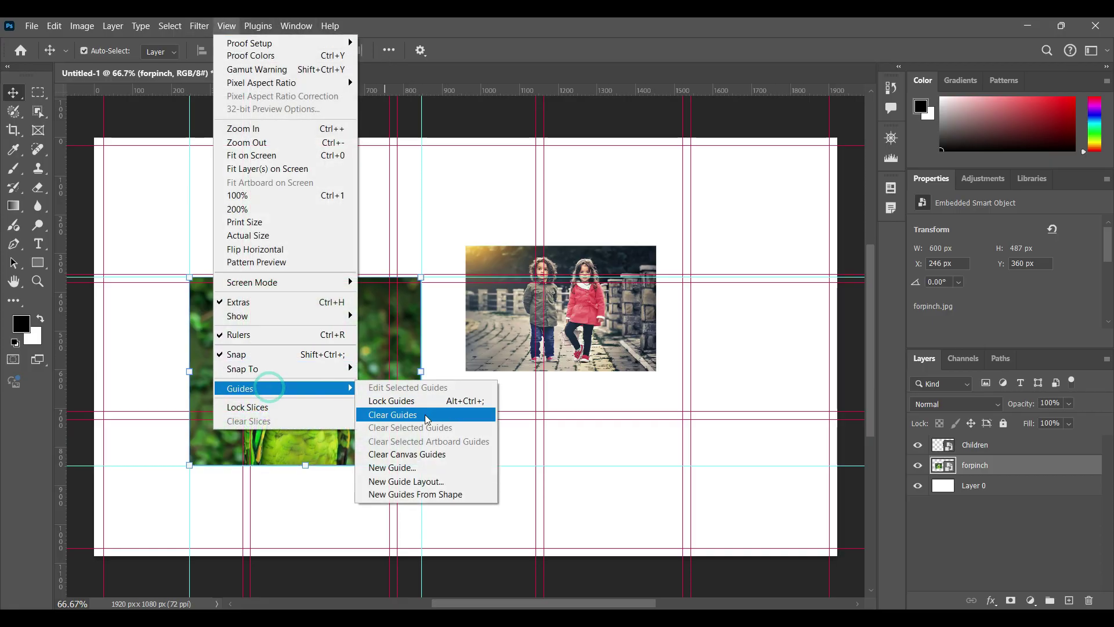
Step: Clear all guides and select the Children photo
{"action": "left_click", "coordinate": [392, 414]}
{"action": "left_click", "coordinate": [588, 293]}
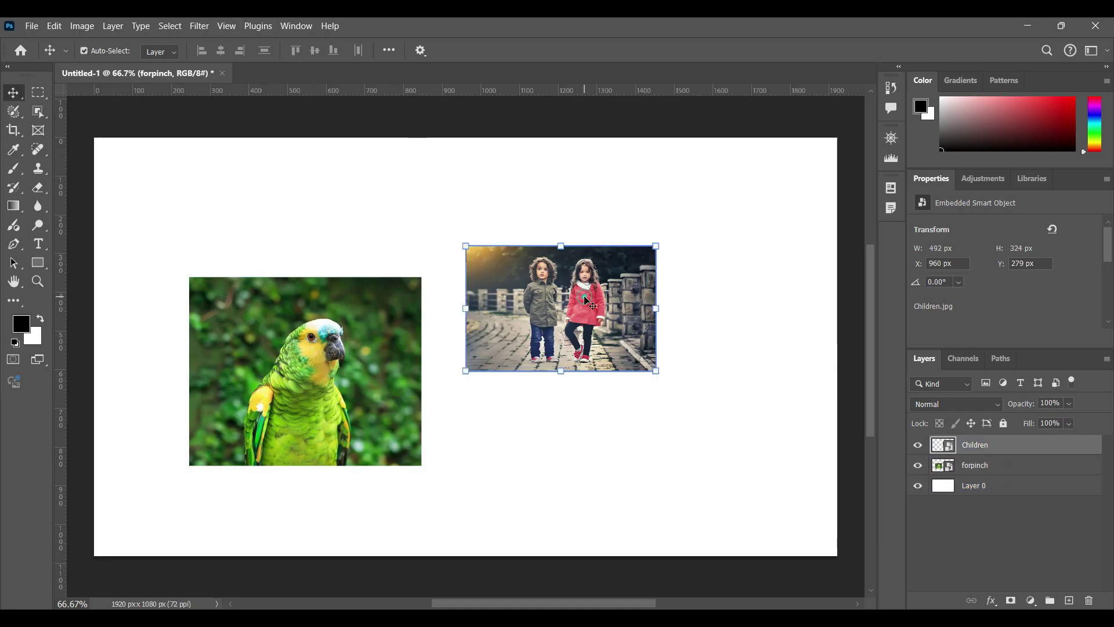
{"action": "left_click", "coordinate": [227, 26]}
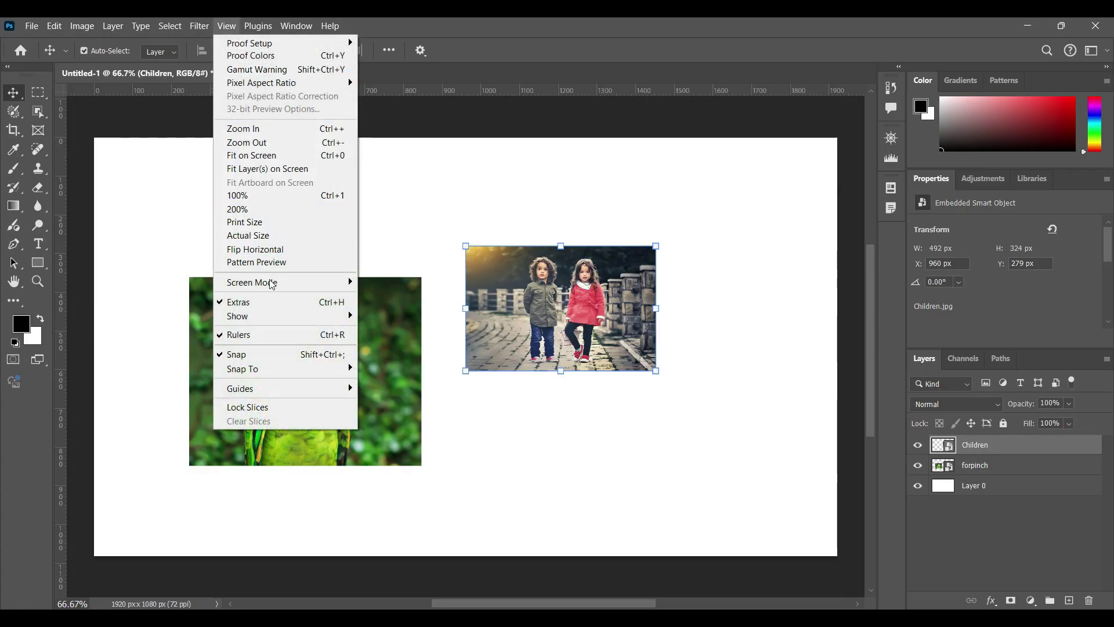
{"action": "mouse_move", "coordinate": [240, 388]}
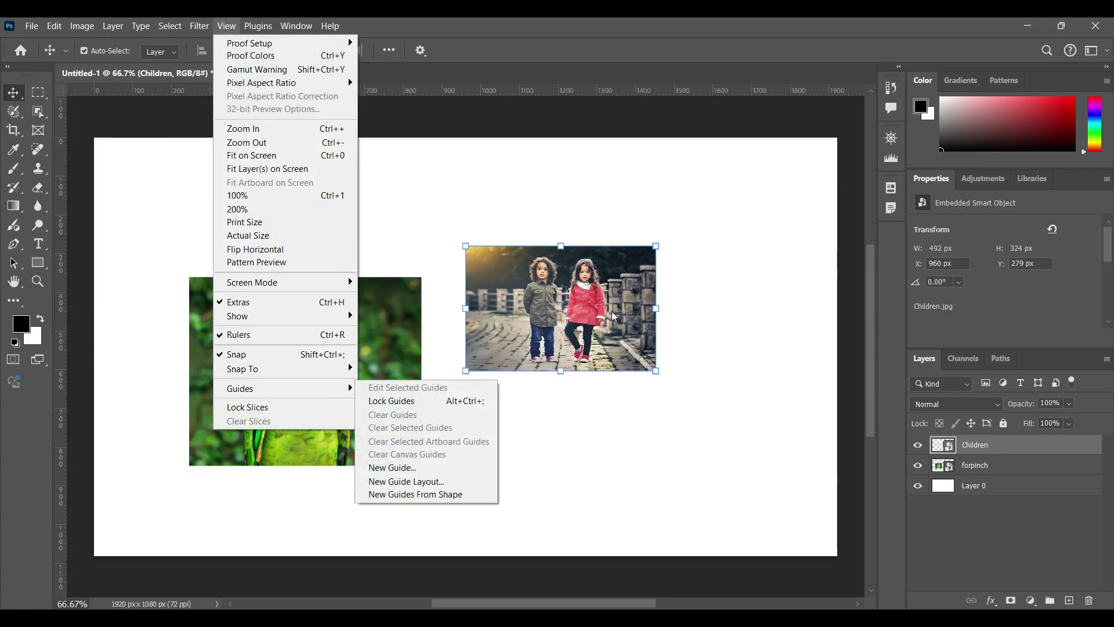
{"action": "left_click", "coordinate": [1007, 470]}
Step: Delete the Children layer and move the parrot photo toward the canvas centre
{"action": "left_click", "coordinate": [998, 444]}
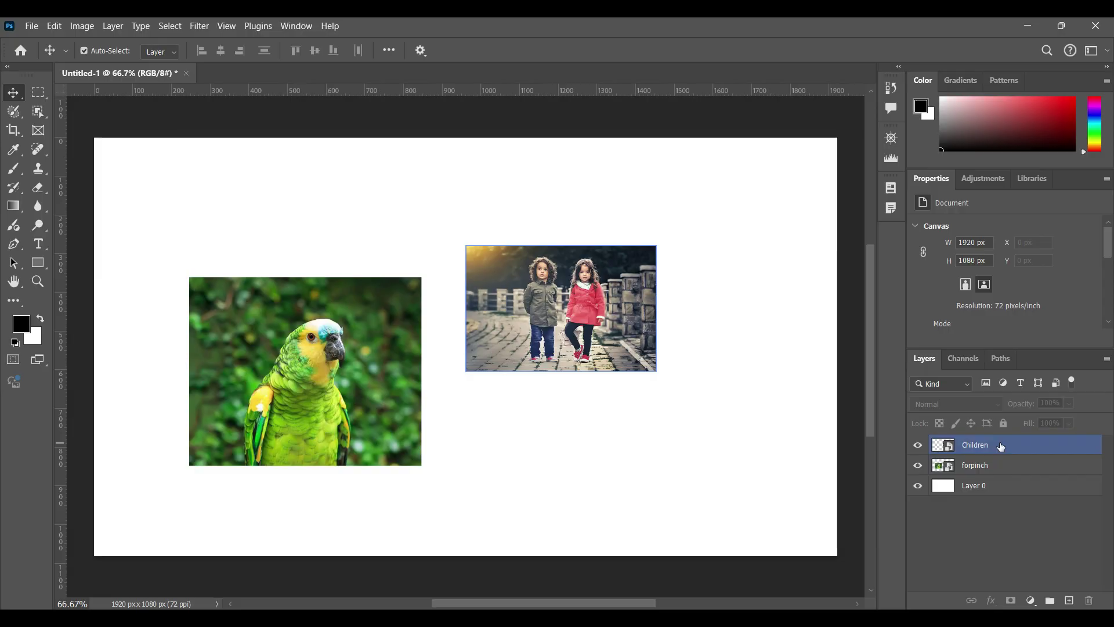
{"action": "key", "text": "Delete"}
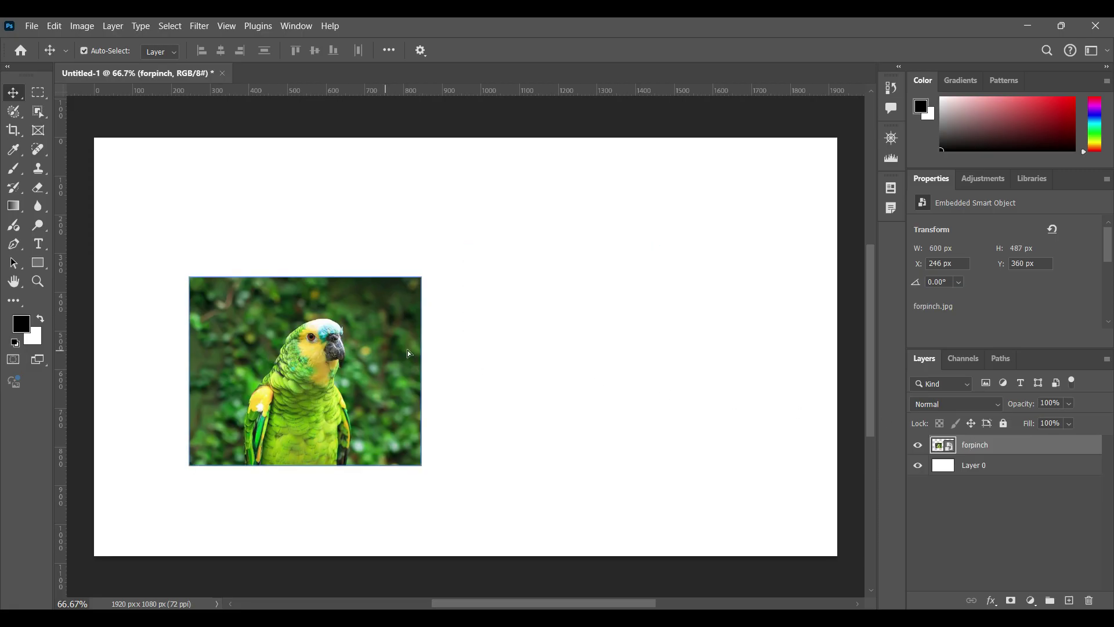
{"action": "left_click_drag", "start_coordinate": [292, 368], "coordinate": [432, 359]}
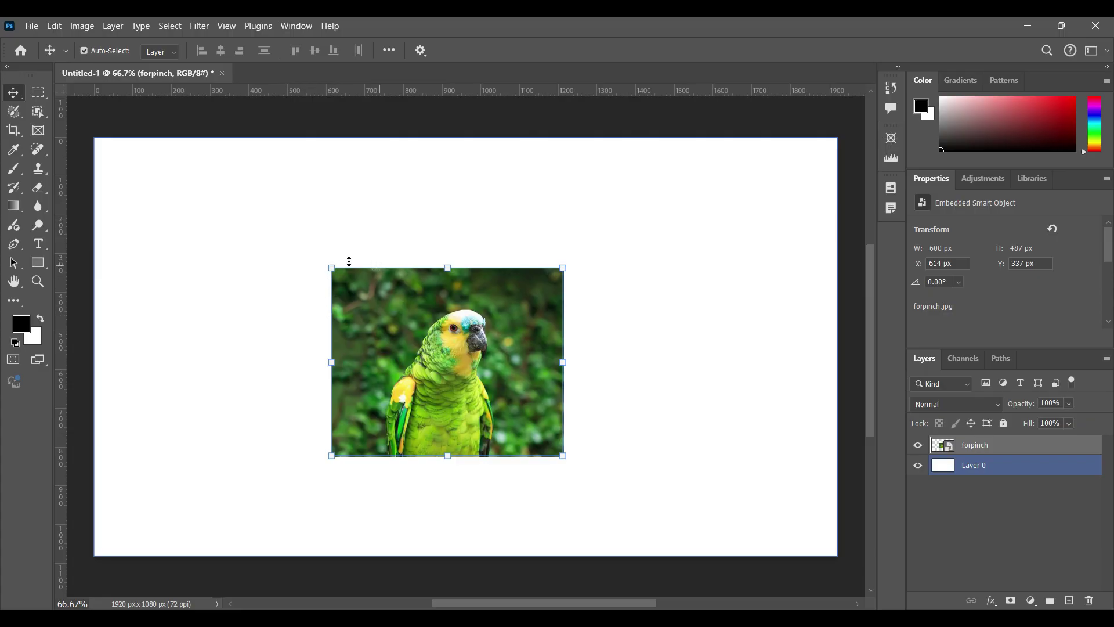
Step: Add guides from the parrot's bounds, move it up-left, and add guides from its new bounds
{"action": "left_click", "coordinate": [227, 26]}
{"action": "mouse_move", "coordinate": [240, 388]}
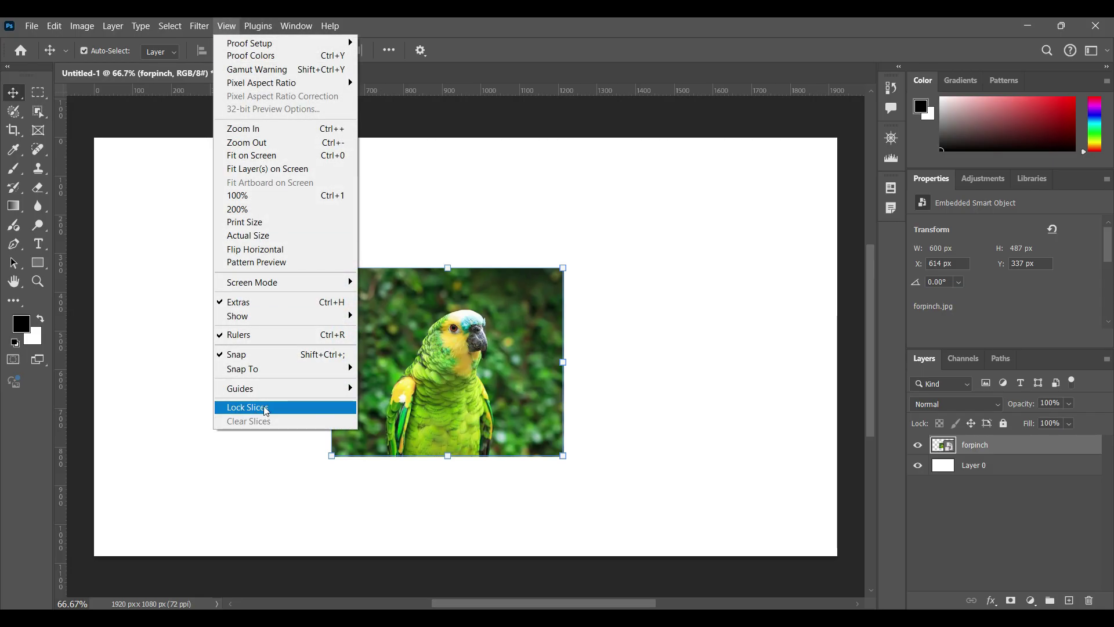
{"action": "left_click", "coordinate": [424, 494]}
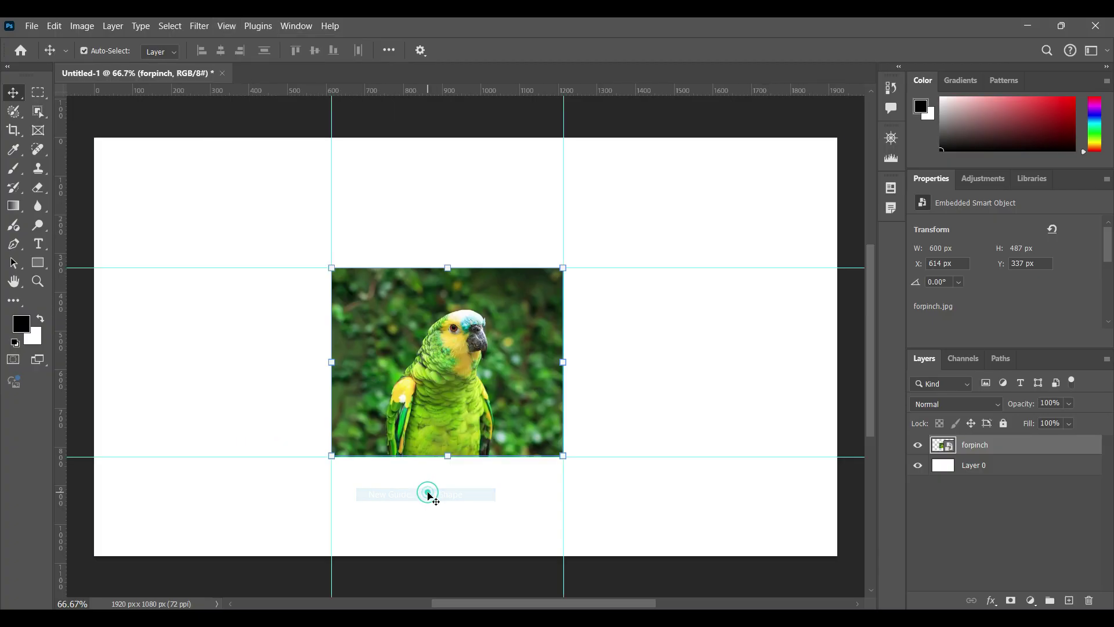
{"action": "left_click_drag", "start_coordinate": [469, 385], "coordinate": [443, 327]}
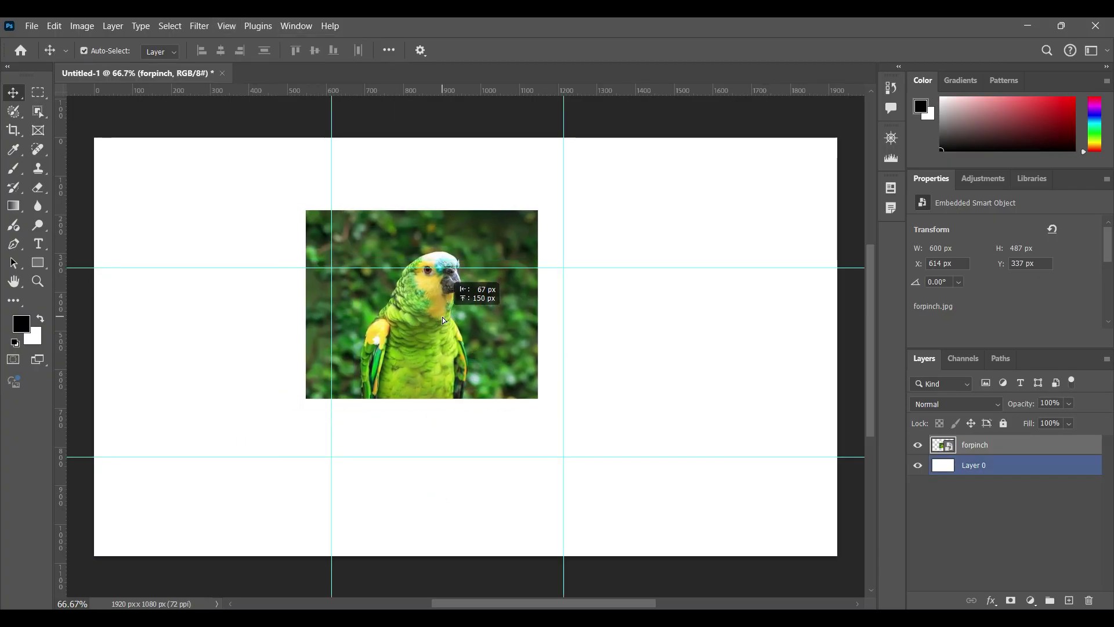
{"action": "left_click", "coordinate": [226, 26]}
{"action": "mouse_move", "coordinate": [261, 388]}
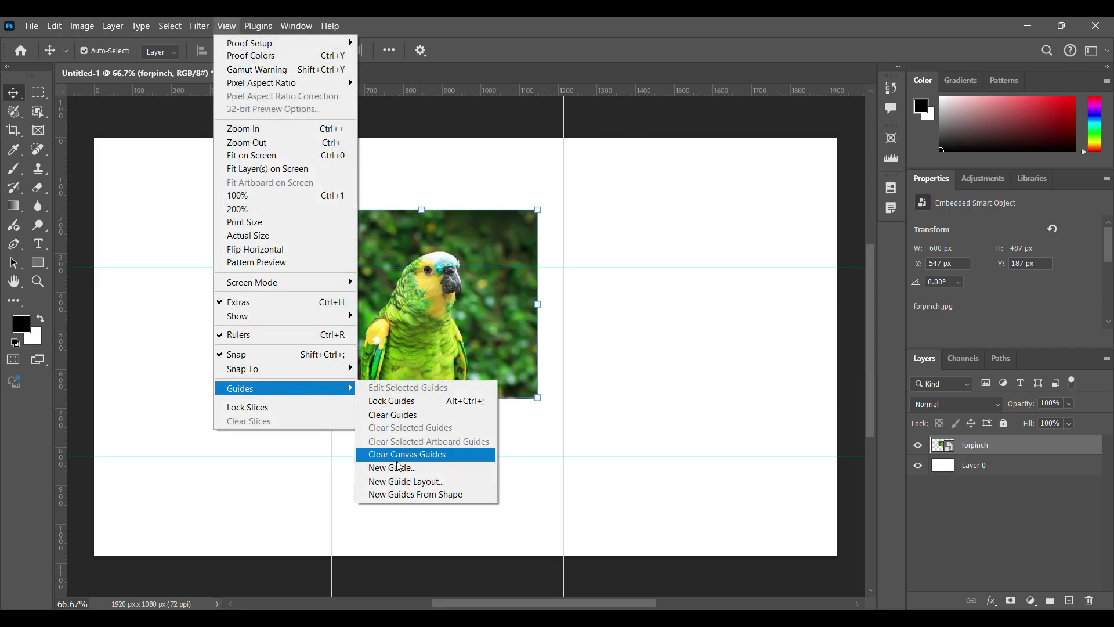
{"action": "left_click", "coordinate": [422, 495]}
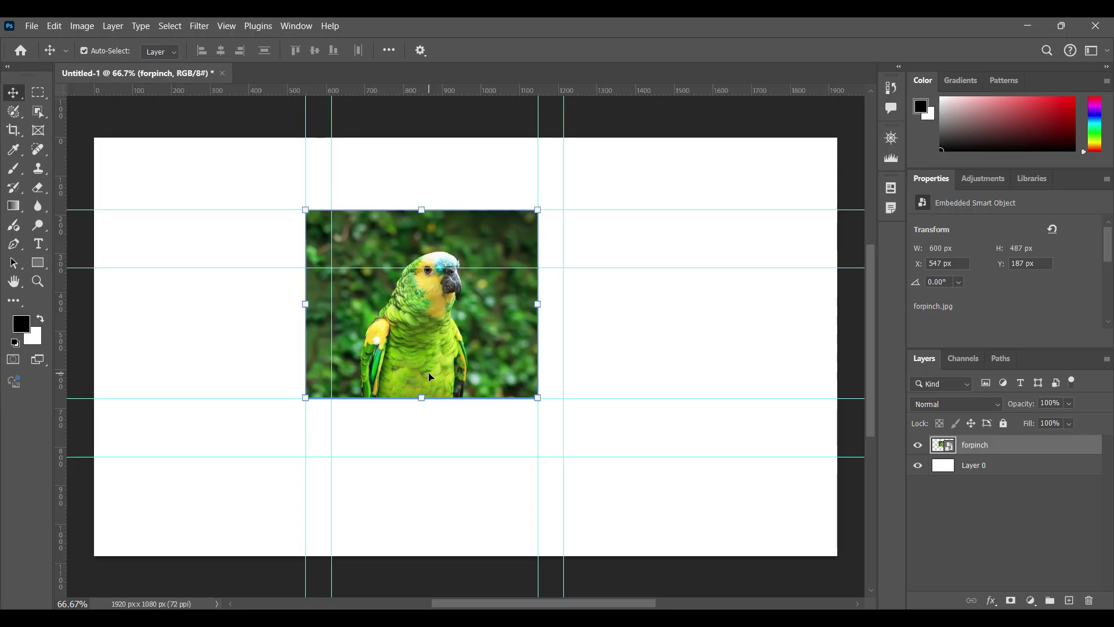
{"action": "left_click", "coordinate": [231, 25]}
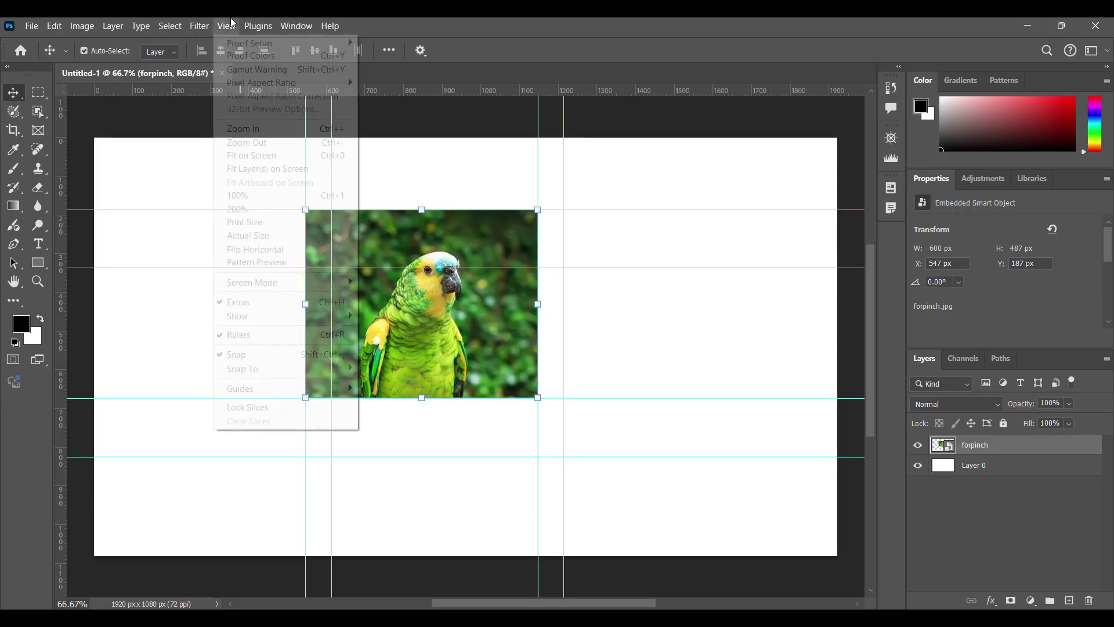
{"action": "left_click", "coordinate": [263, 392]}
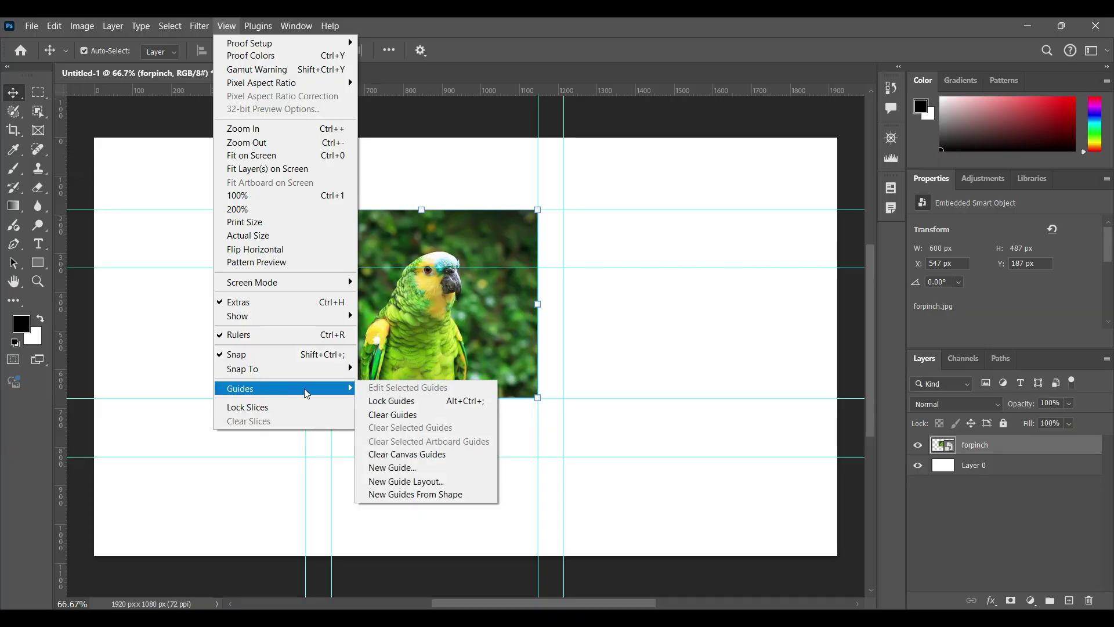
{"action": "left_click", "coordinate": [237, 25]}
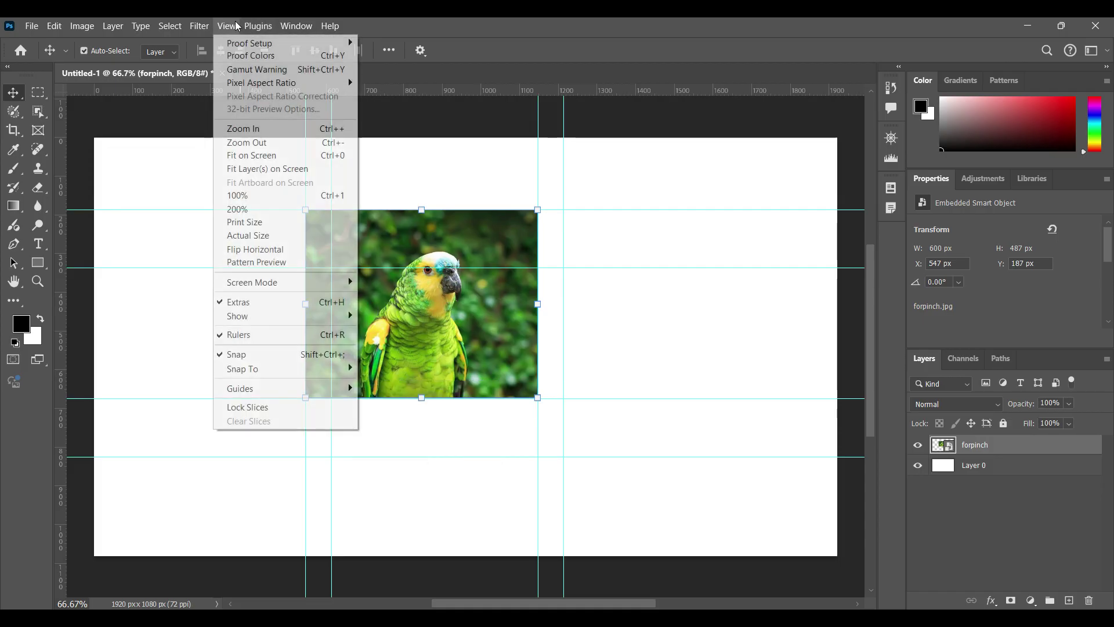